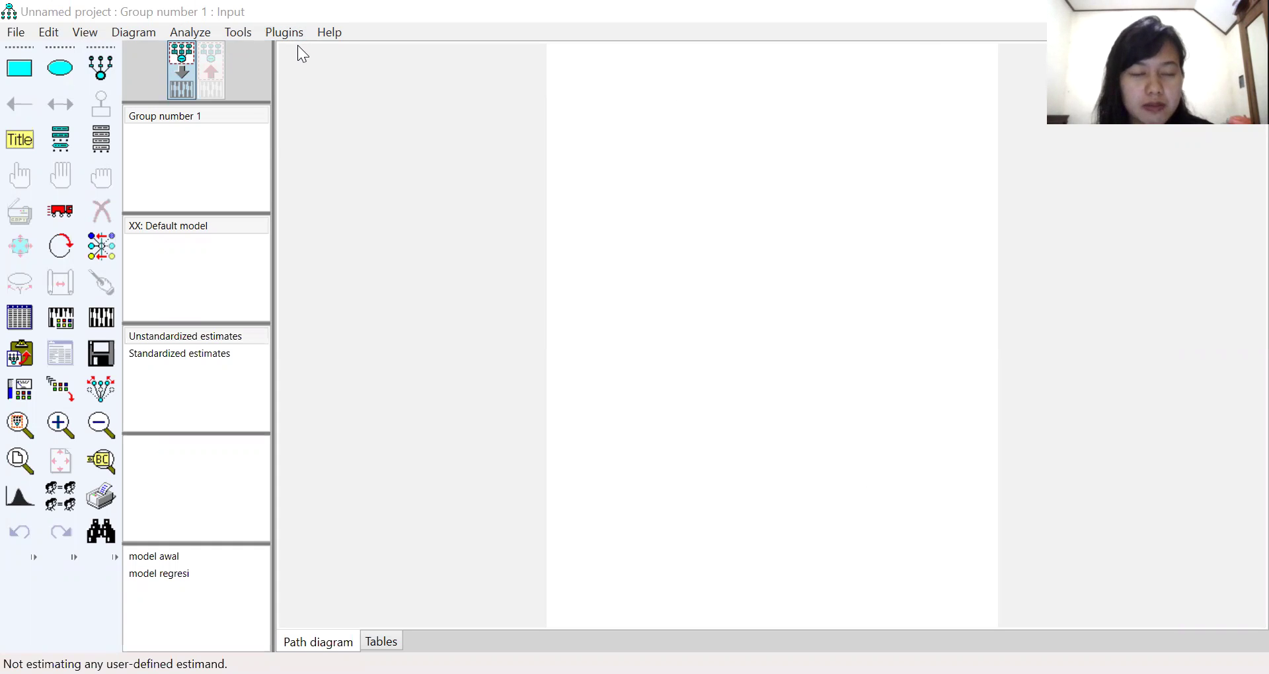
# Set the diagram's paper size to Landscape - Legal in the interface properties.
pyautogui.click(102, 33)
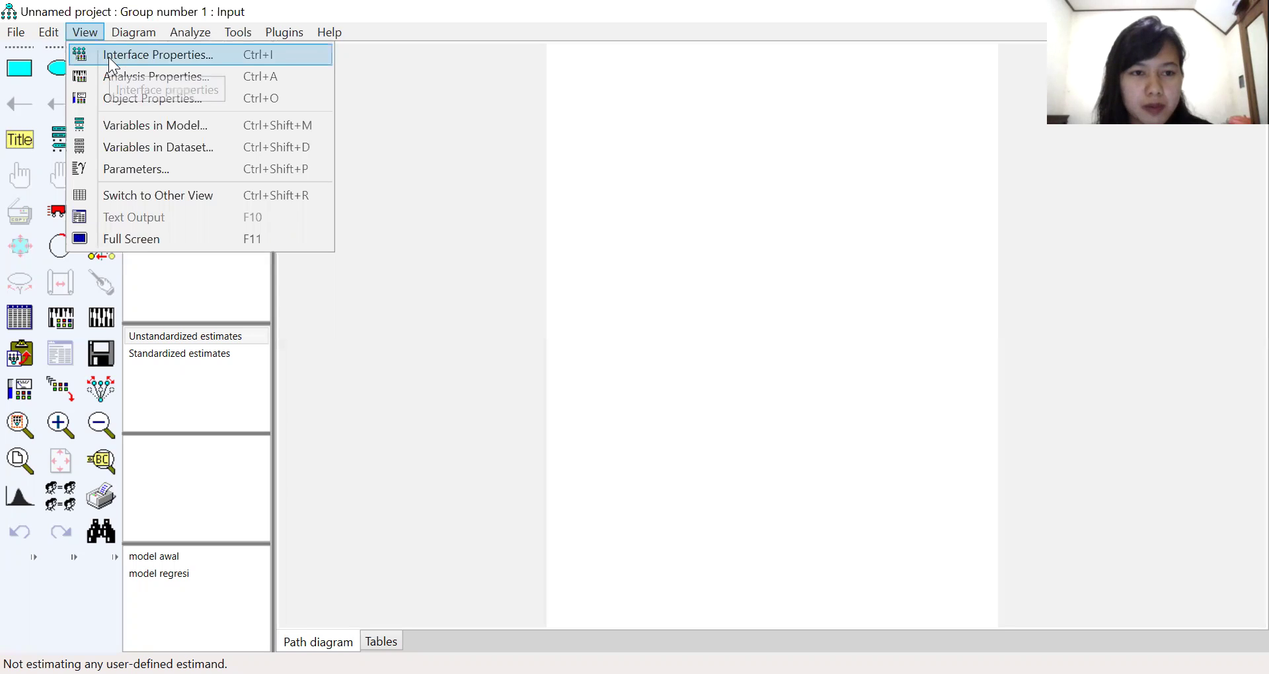
pyautogui.click(108, 57)
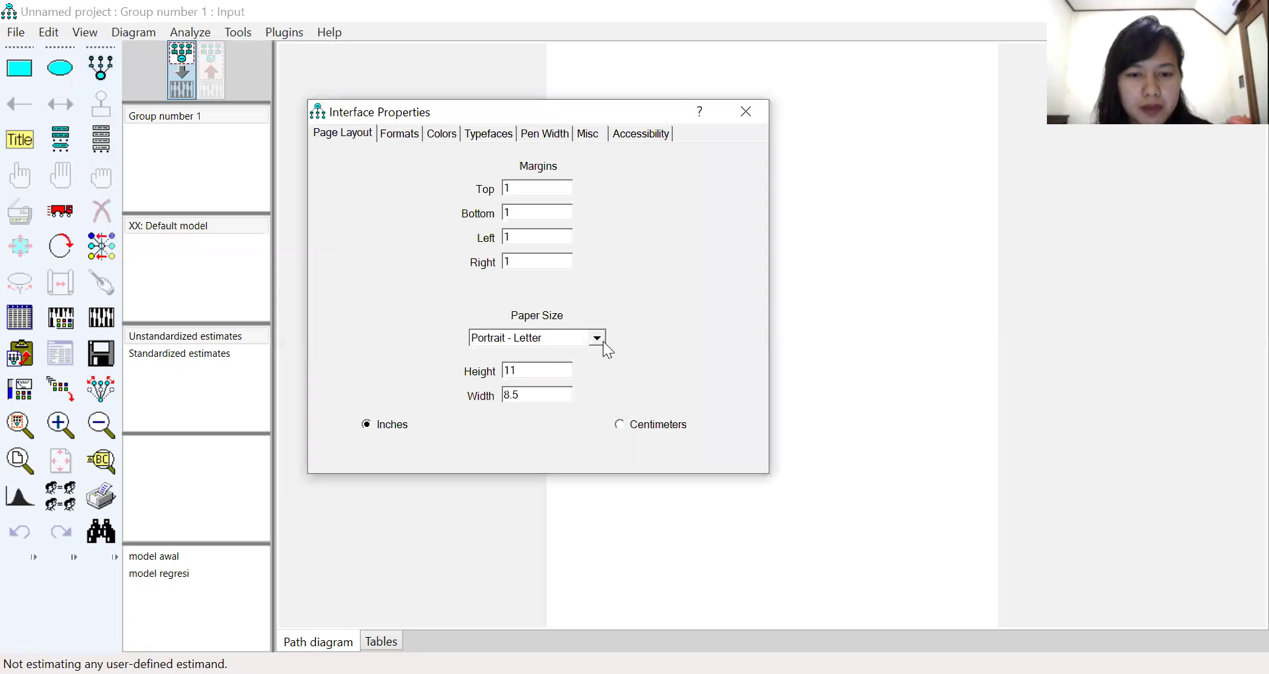
pyautogui.click(603, 341)
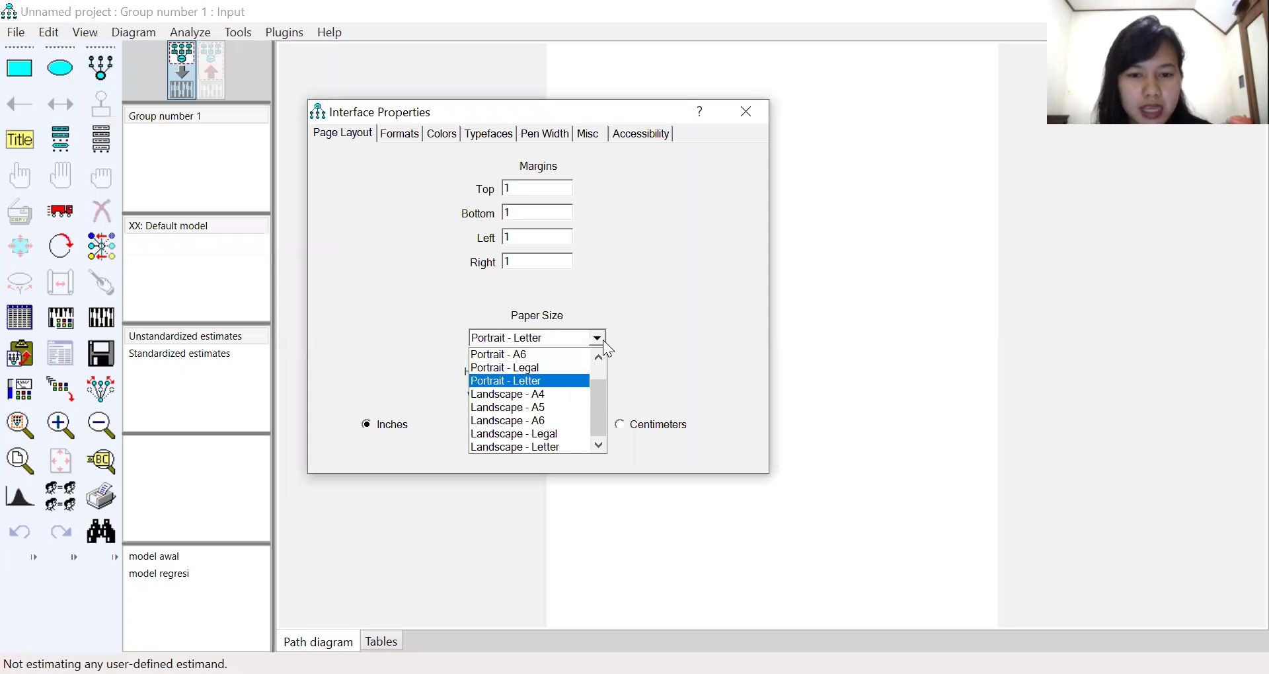
pyautogui.click(570, 435)
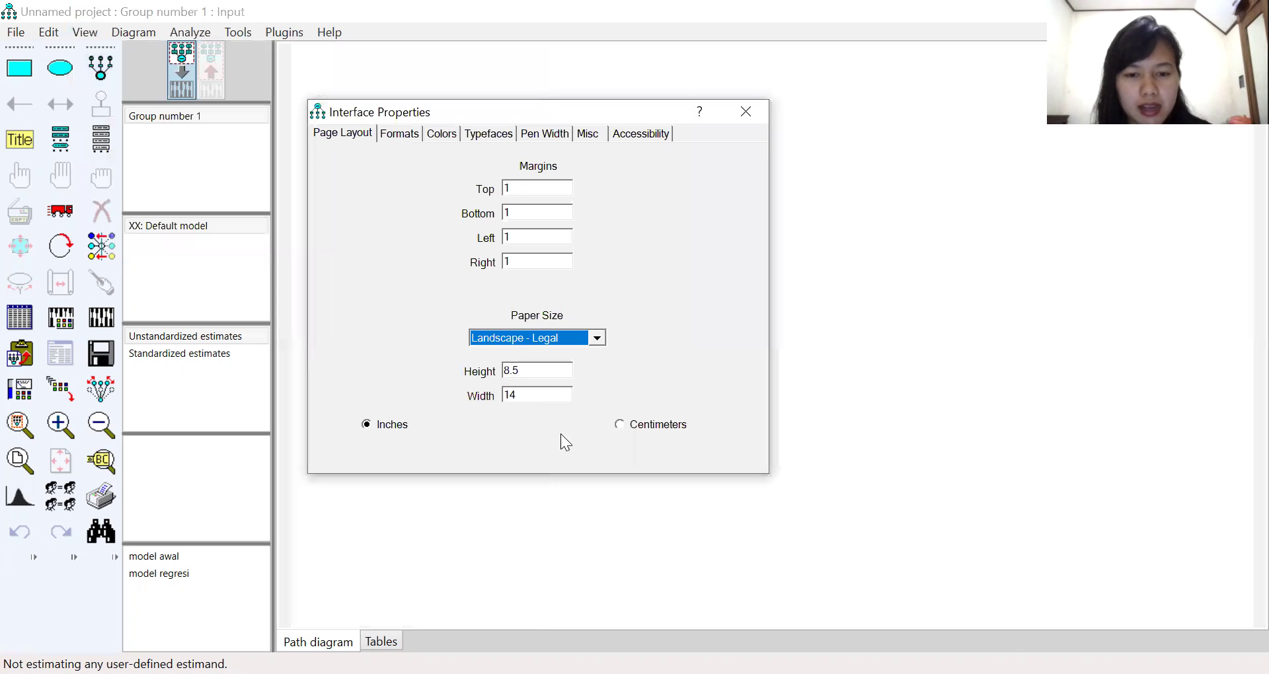
pyautogui.click(743, 108)
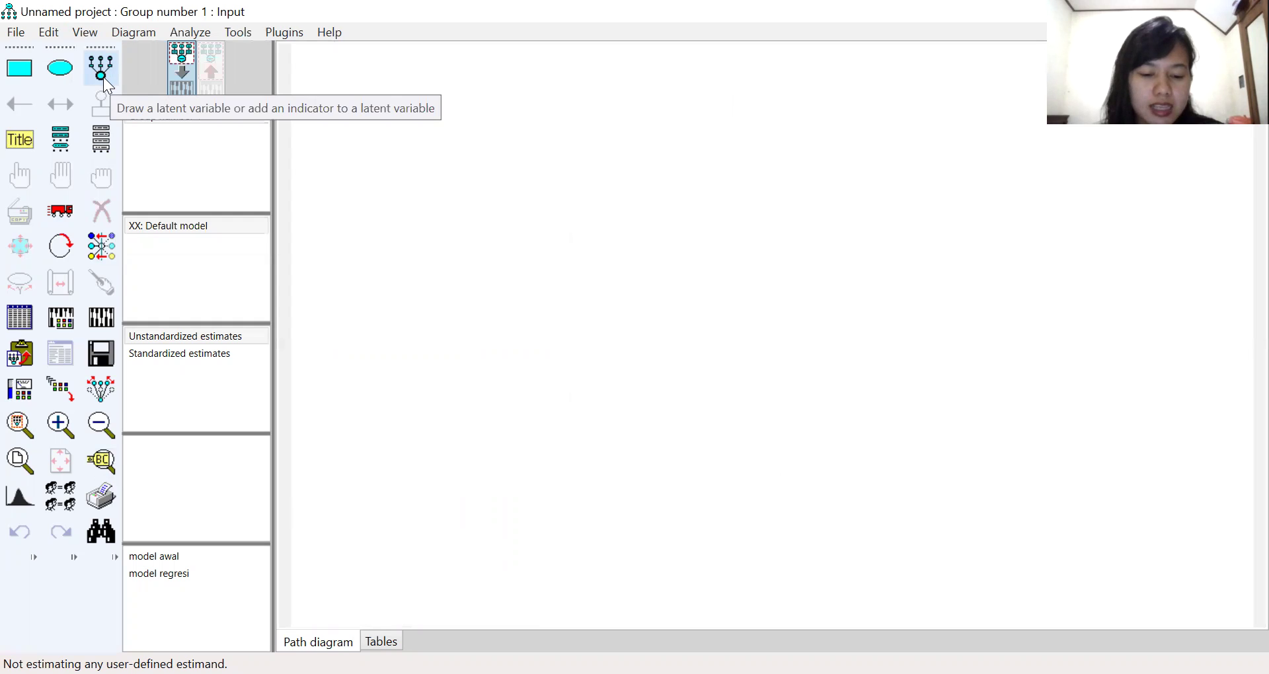
# Draw a latent variable ellipse in the page's upper-left area and add three indicators with error terms to it.
pyautogui.click(58, 76)
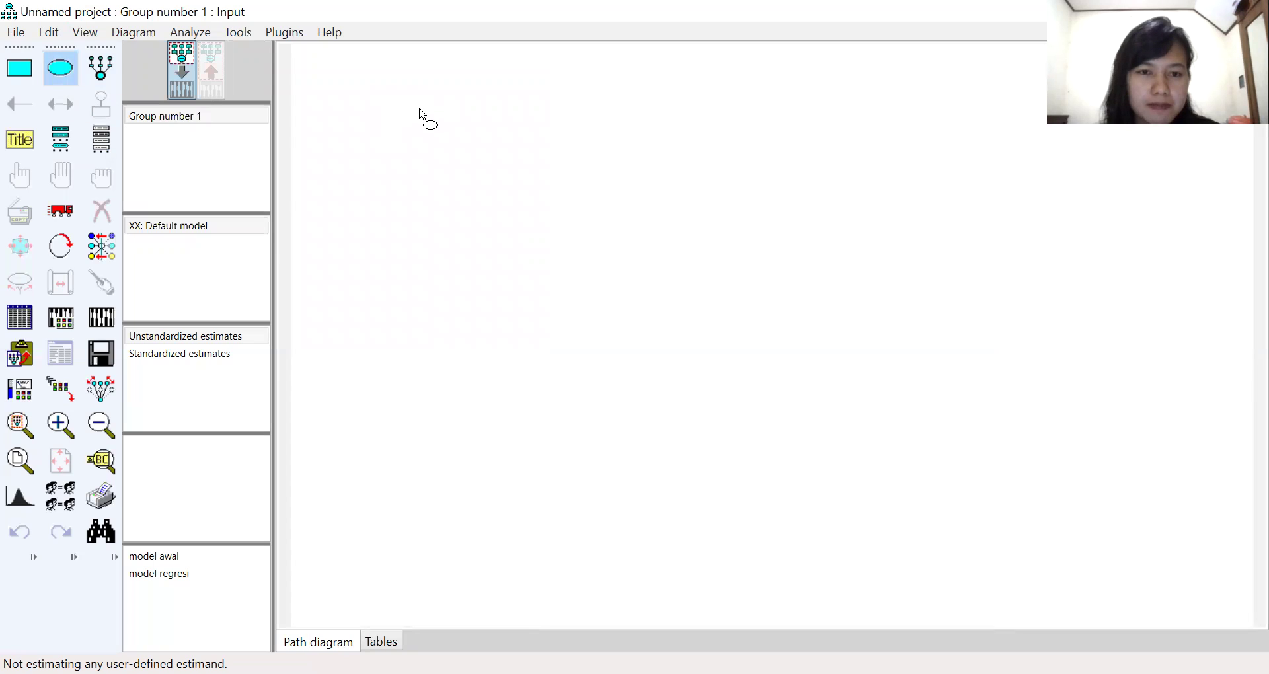
pyautogui.moveTo(420, 110); pyautogui.dragTo(483, 141)
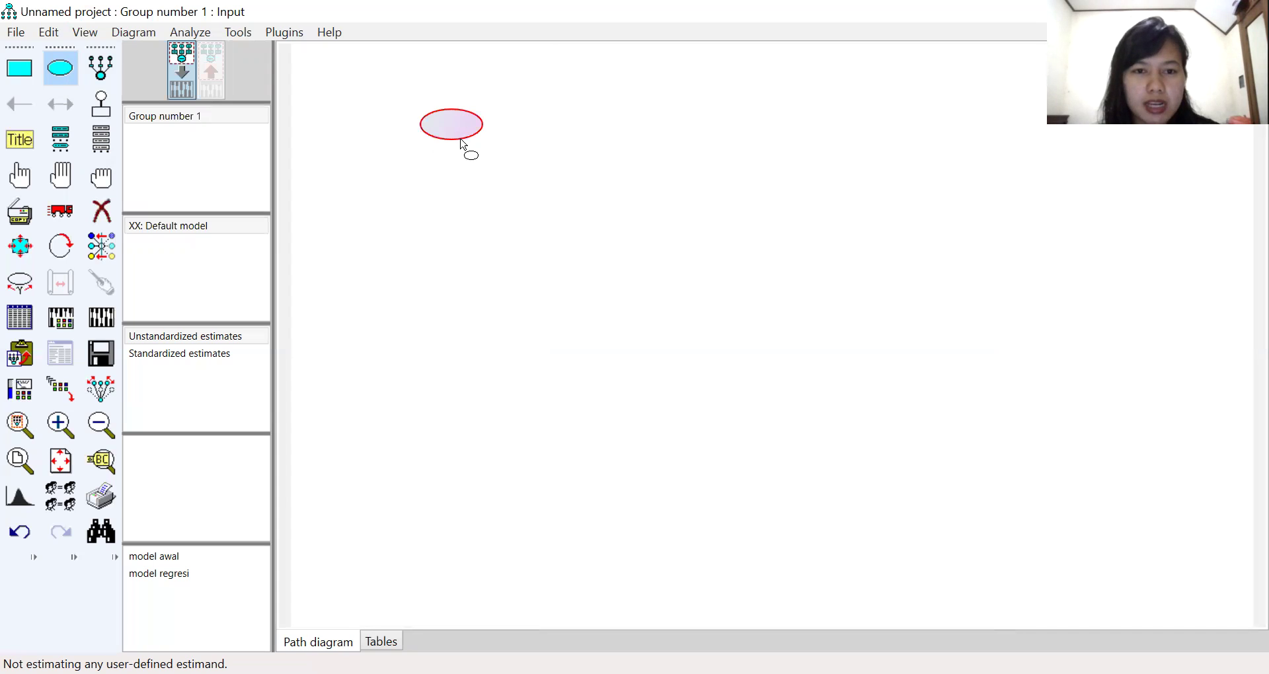
pyautogui.click(101, 67)
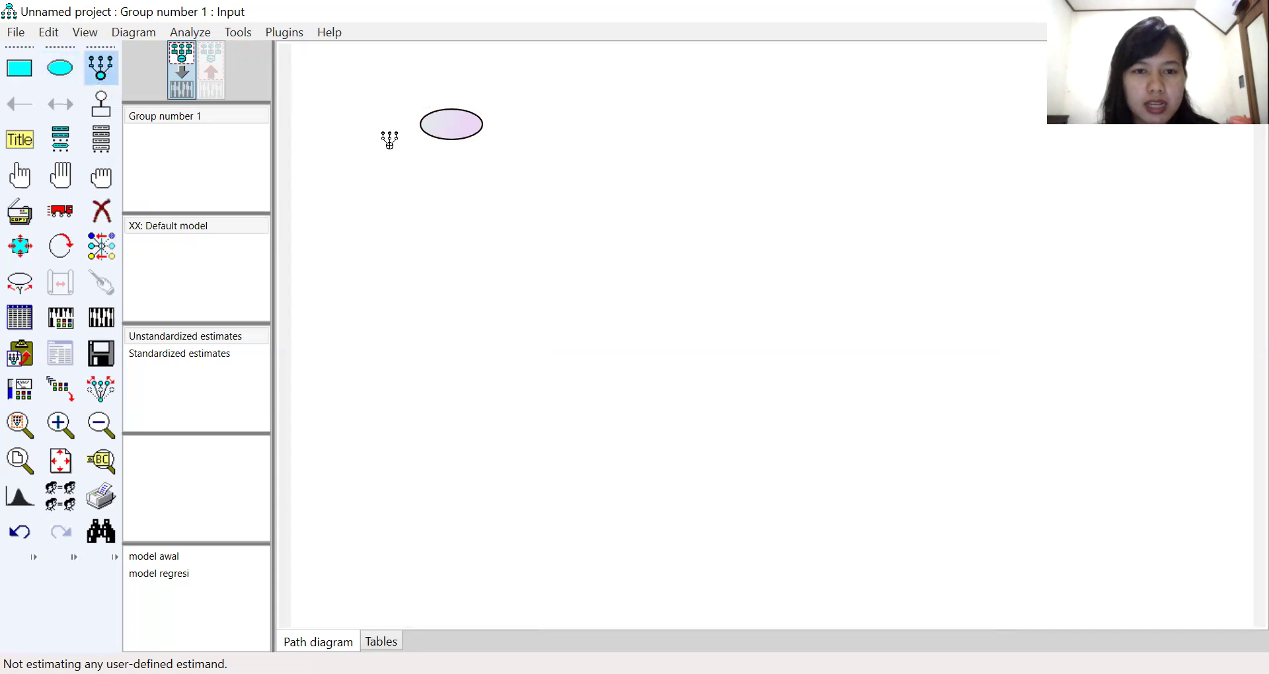
pyautogui.click(448, 125)
pyautogui.click(454, 127)
pyautogui.click(454, 128)
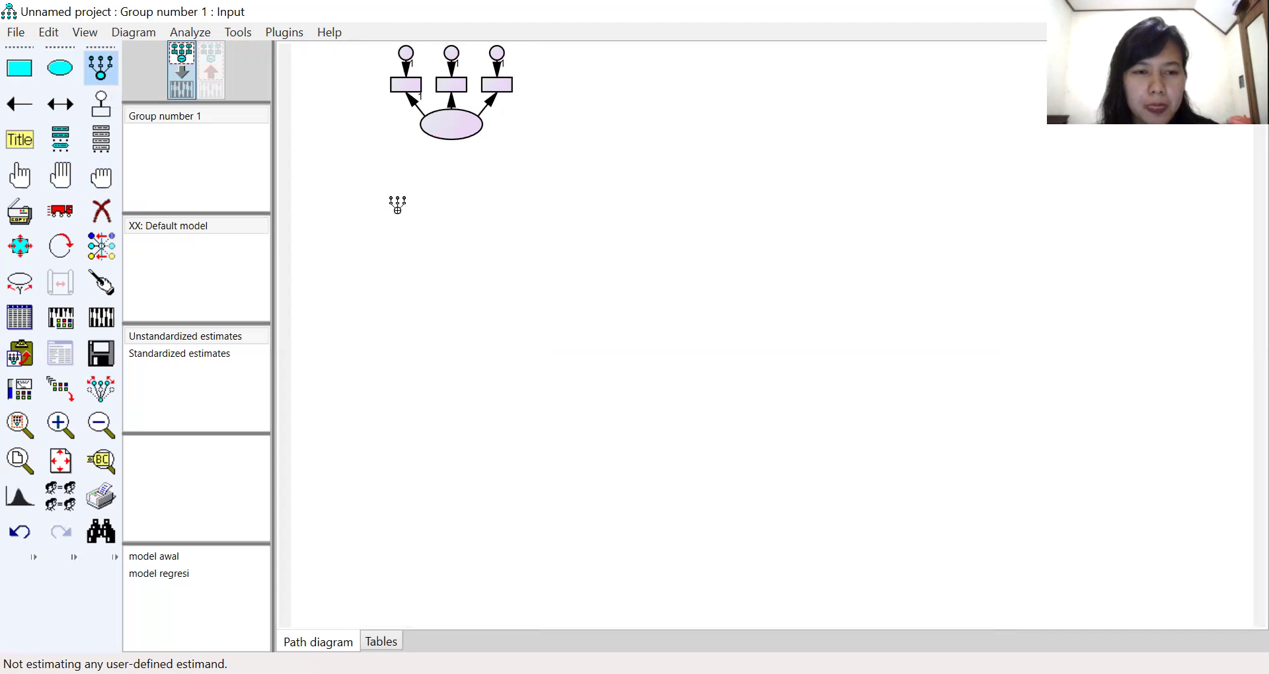
# Rotate the latent variable's three indicators until they sit on the left side of the ellipse.
pyautogui.click(55, 249)
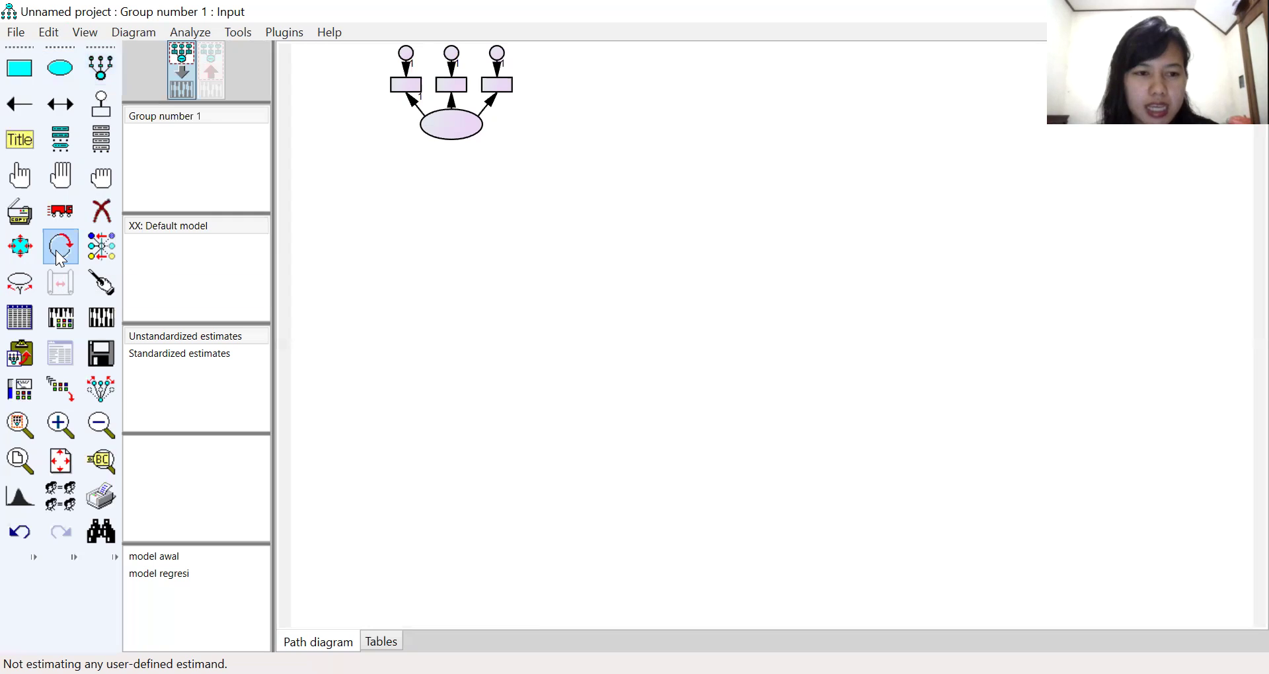
pyautogui.click(452, 127)
pyautogui.click(448, 127)
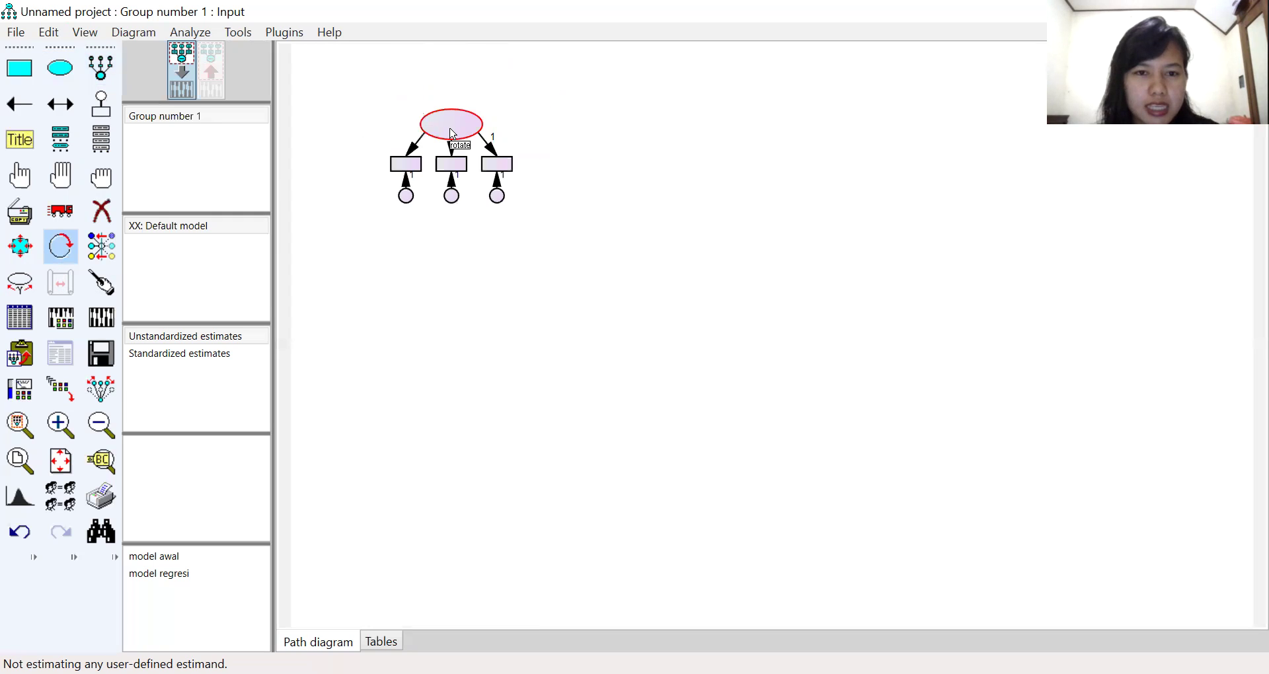
pyautogui.click(446, 129)
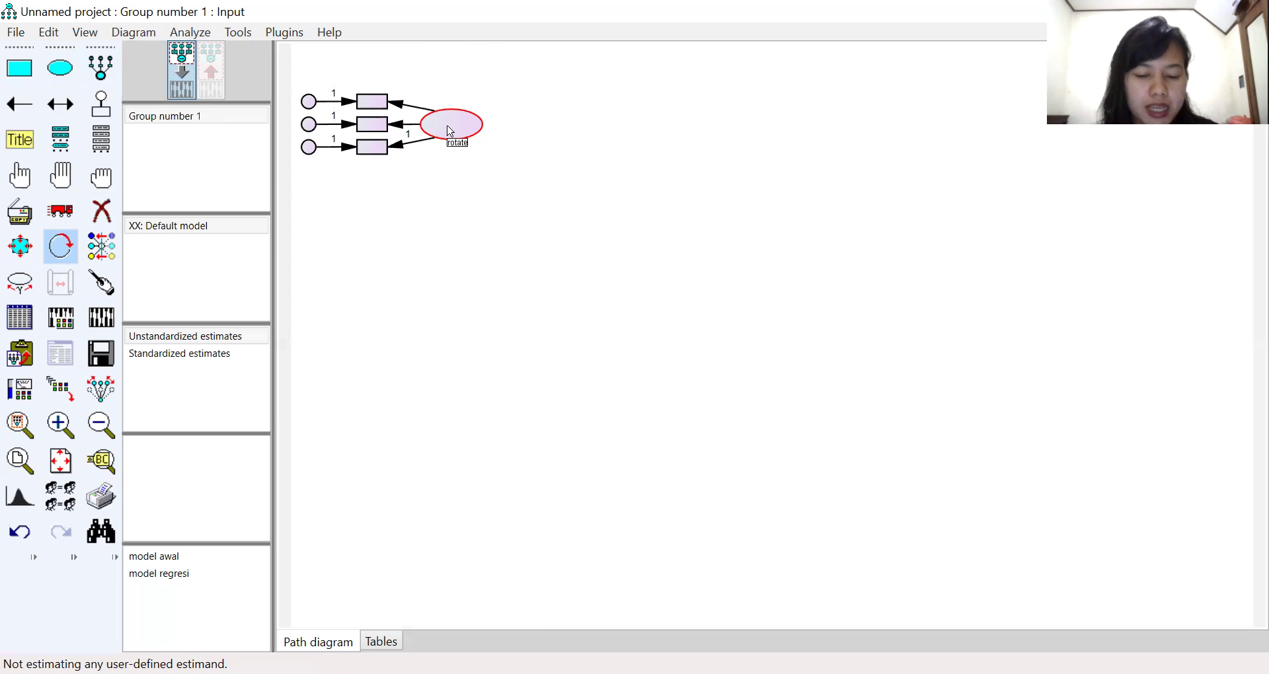
# With symmetries preserved, duplicate the latent variable with its indicators into four copies stacked below it and two at the page's right side.
pyautogui.click(28, 187)
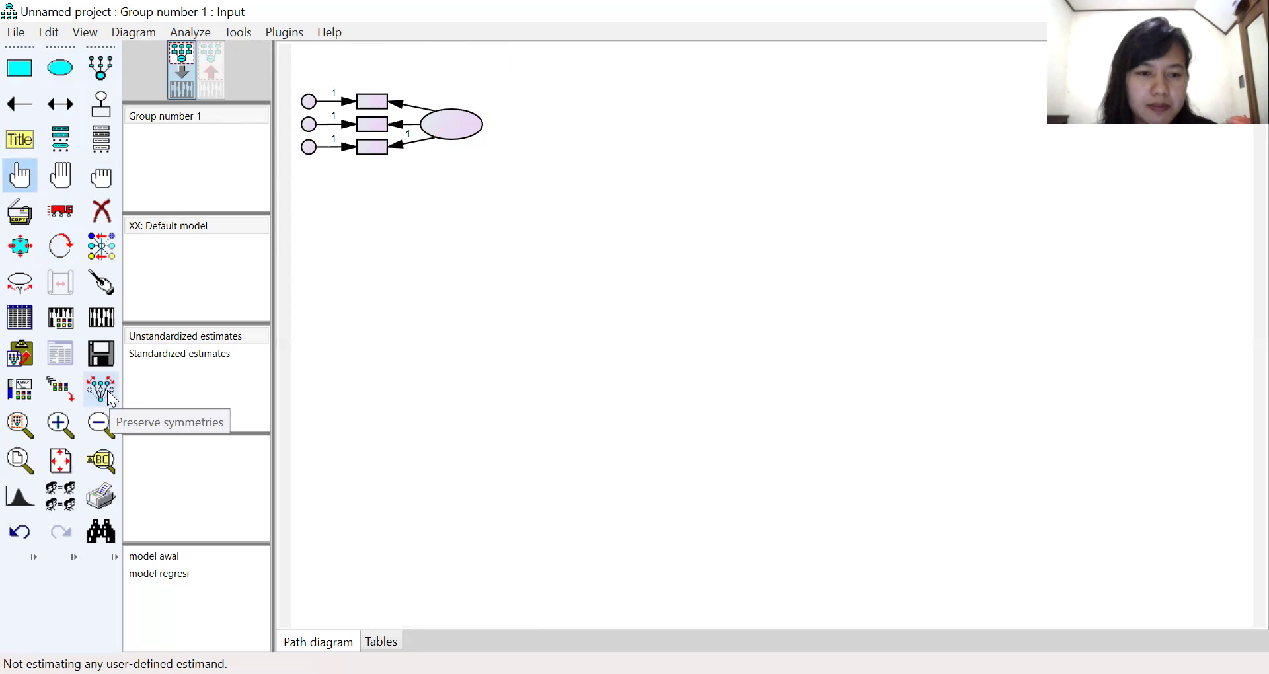
pyautogui.click(108, 391)
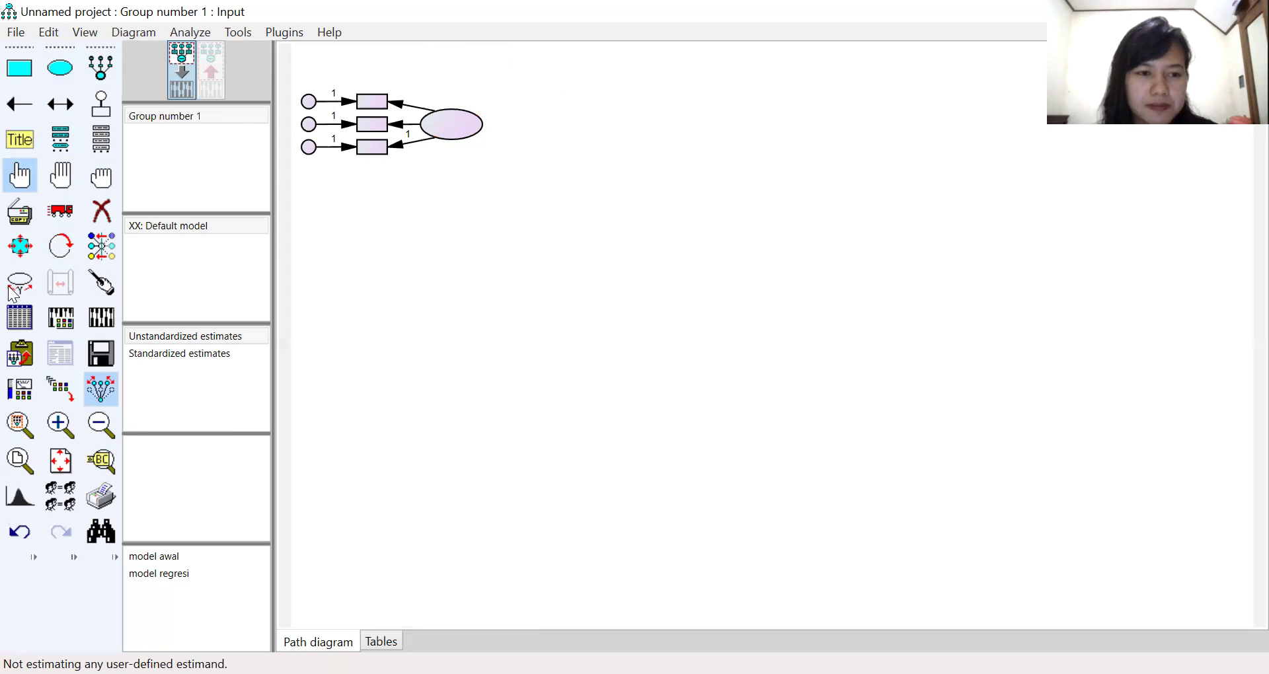
pyautogui.click(20, 211)
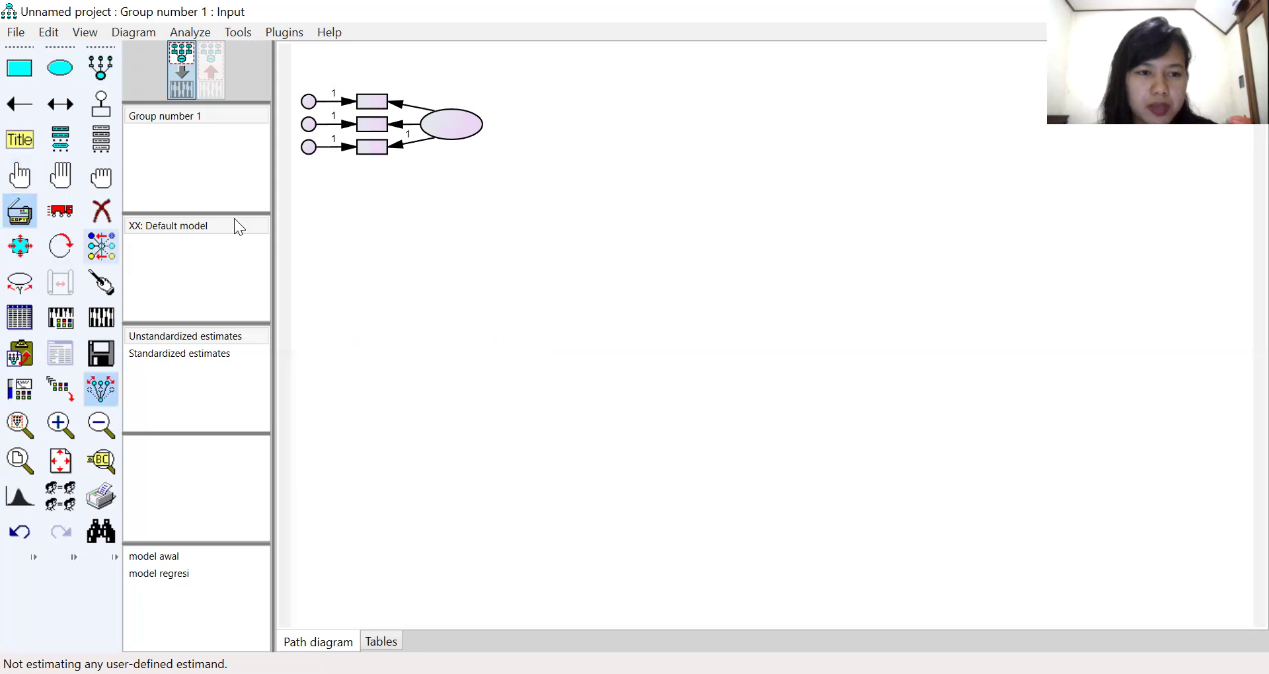
pyautogui.moveTo(456, 133); pyautogui.dragTo(1161, 118)
pyautogui.moveTo(455, 529); pyautogui.dragTo(1120, 503)
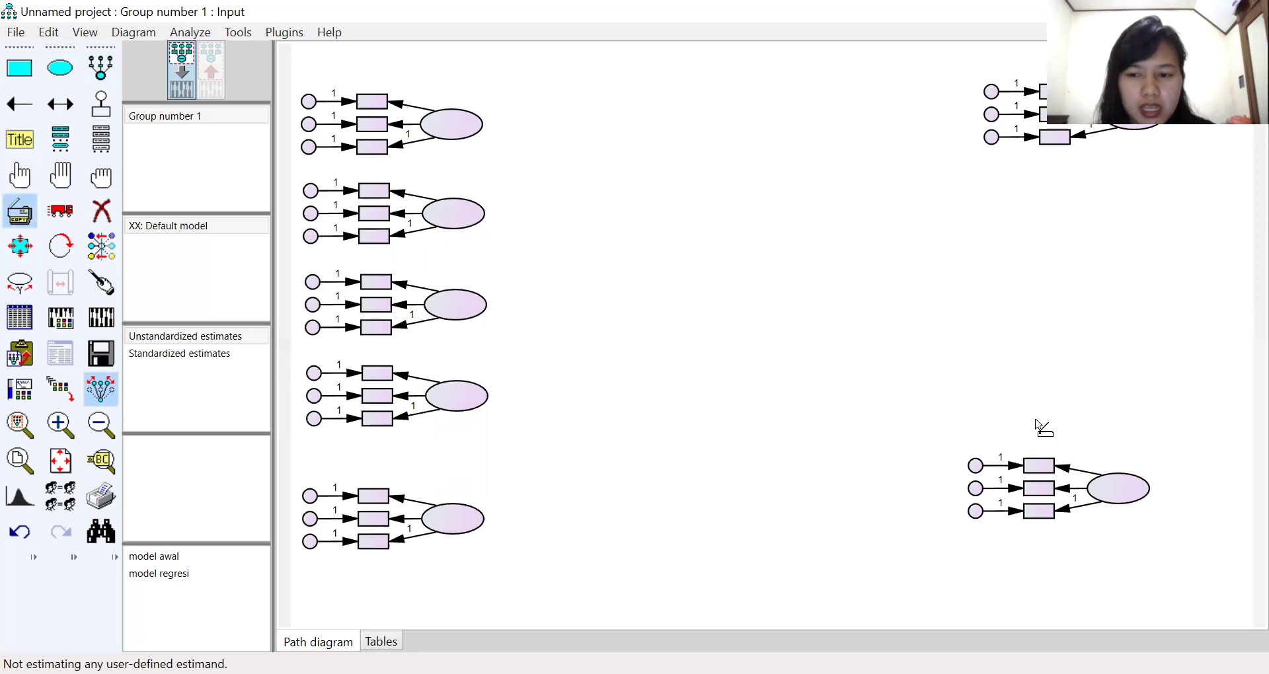
# Rotate the upper-right latent variable's indicators to its right side and move the group left to fit within the page.
pyautogui.click(22, 215)
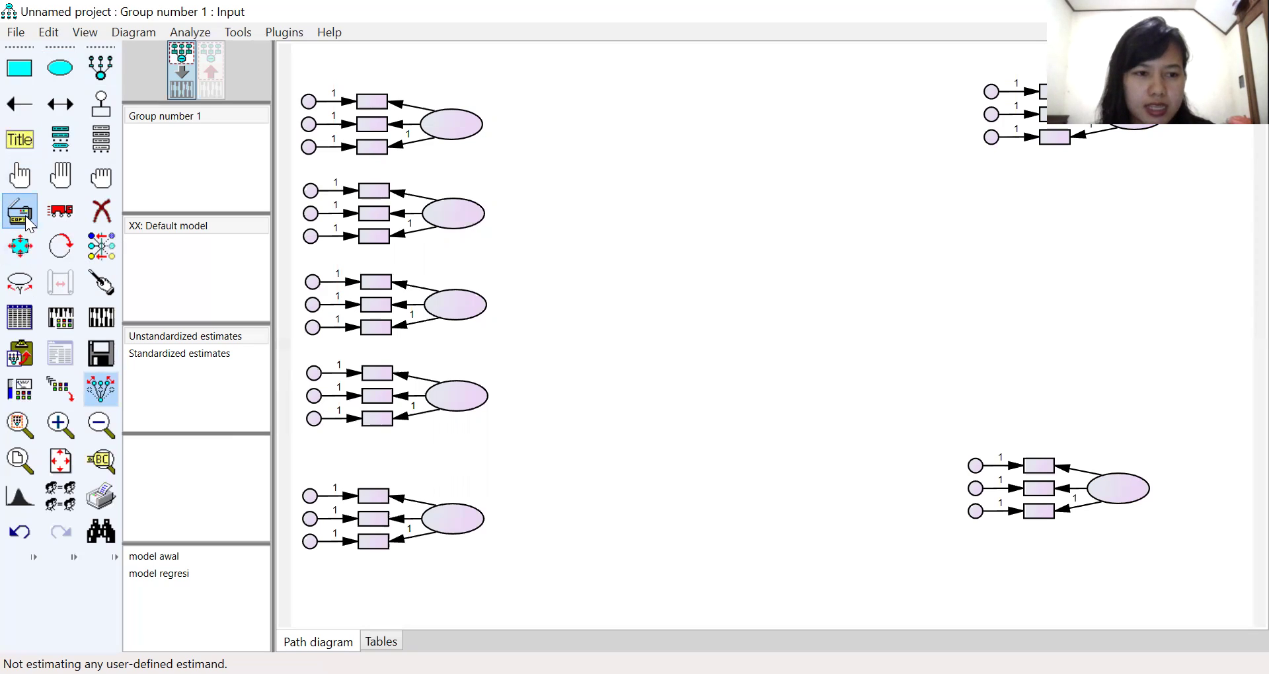
pyautogui.click(58, 251)
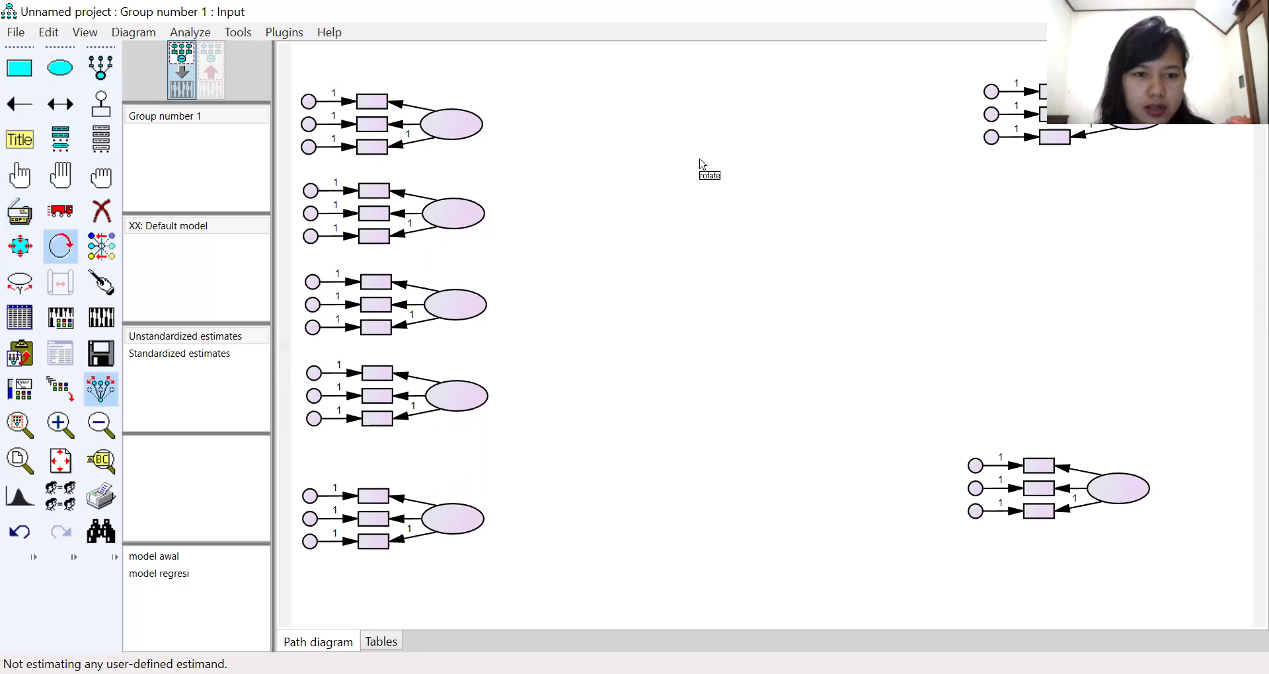
pyautogui.click(1144, 132)
pyautogui.click(1132, 137)
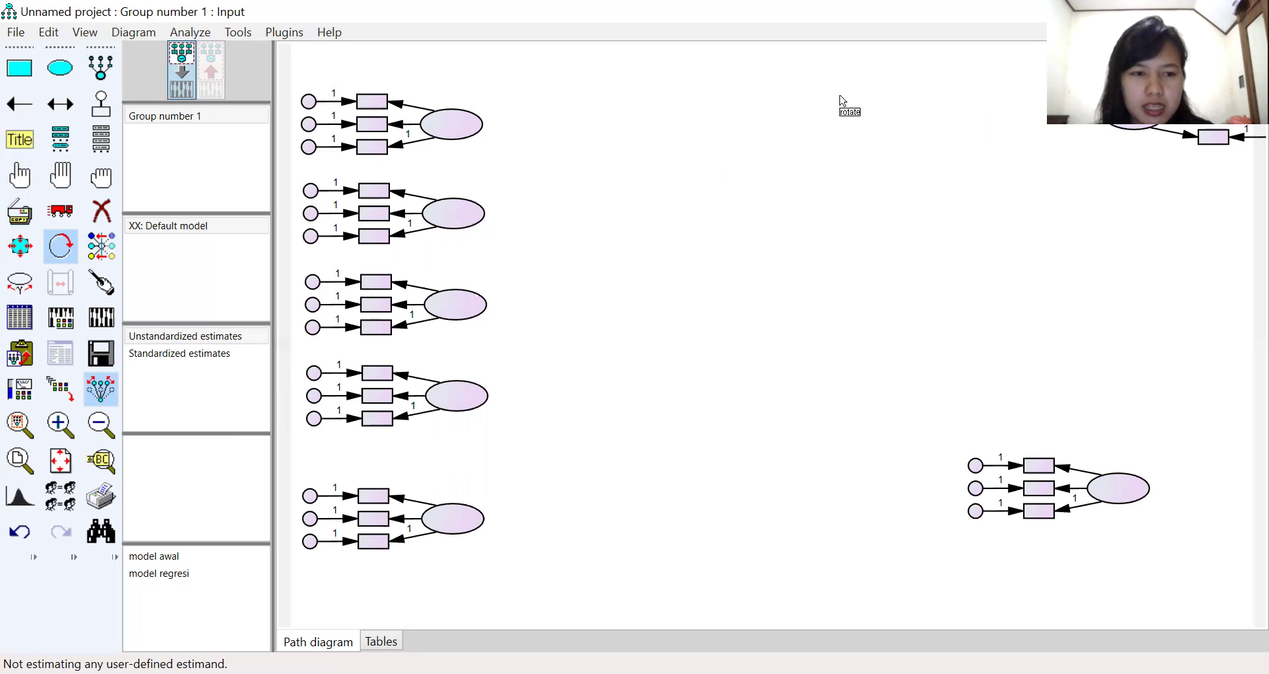
pyautogui.click(60, 213)
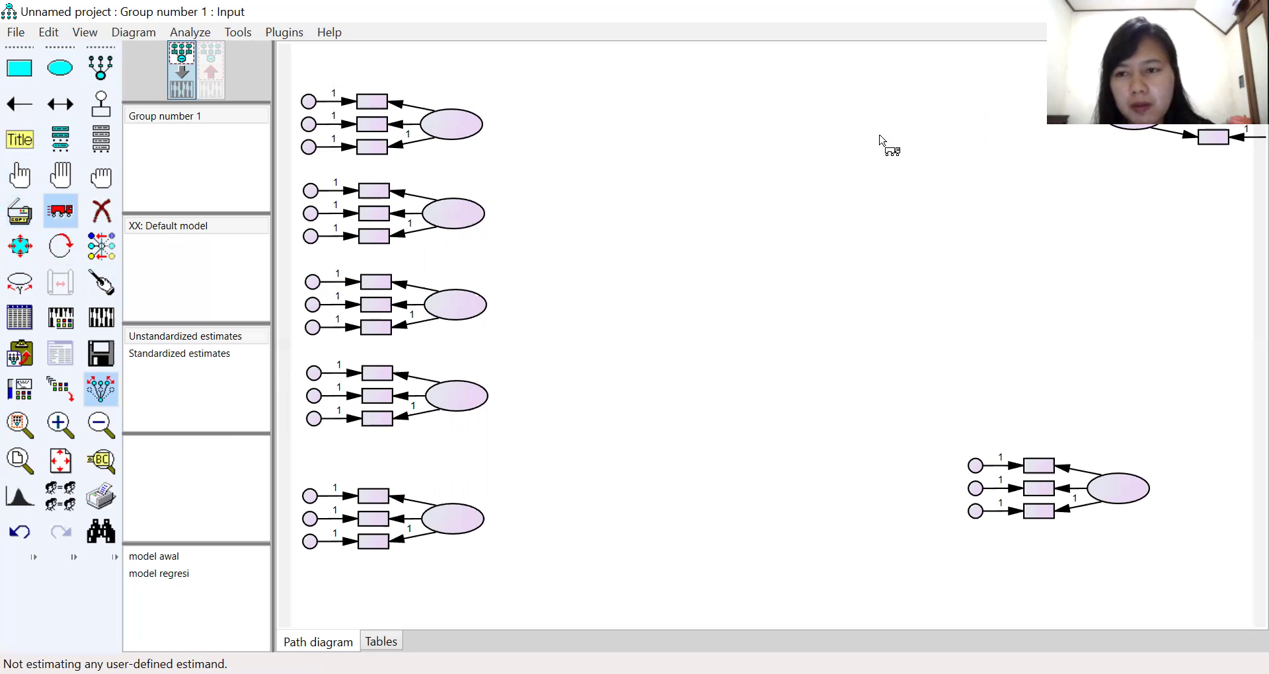
pyautogui.moveTo(1134, 112); pyautogui.dragTo(1062, 108)
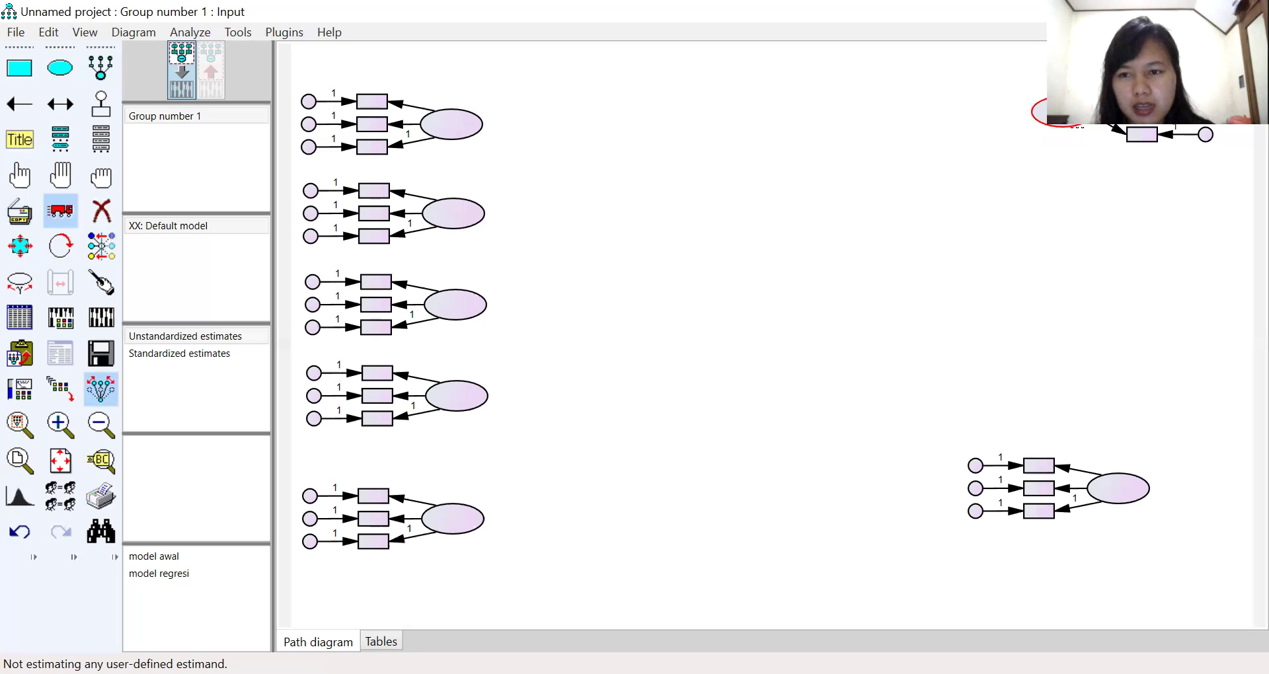
# Flip the lower-right latent variable's indicators to its right side and shift the group left to fit within the page.
pyautogui.click(58, 247)
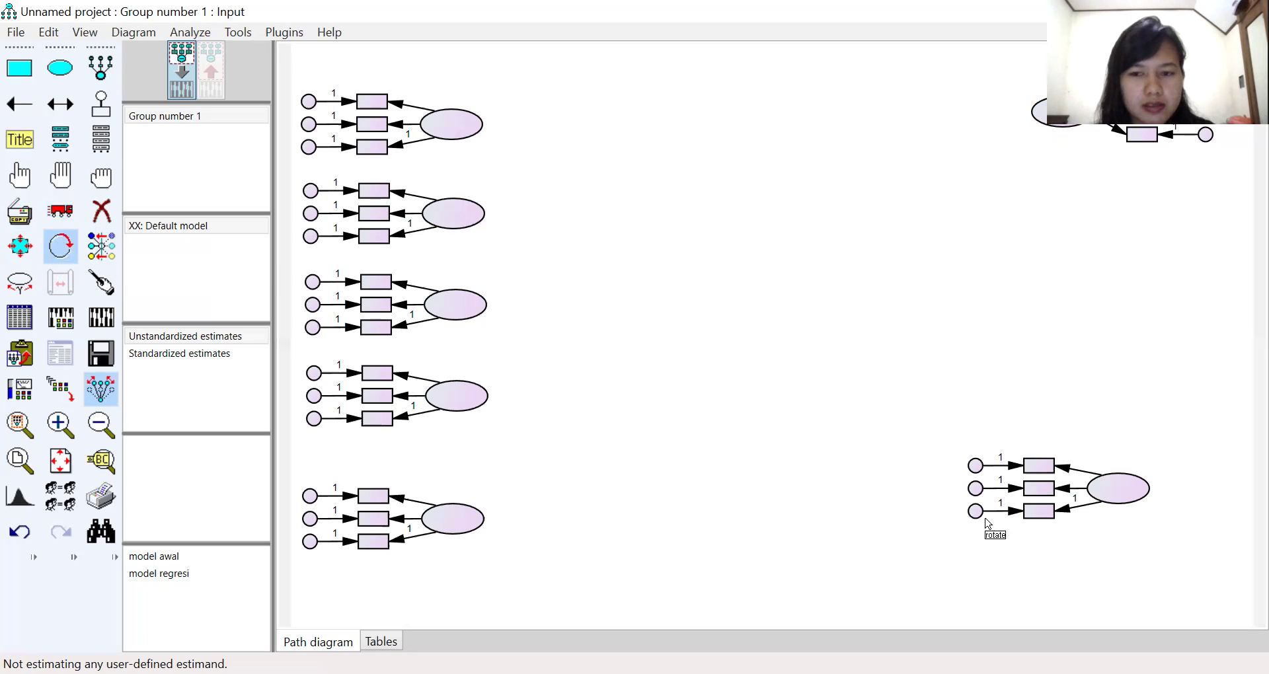
pyautogui.click(1126, 500)
pyautogui.click(1125, 500)
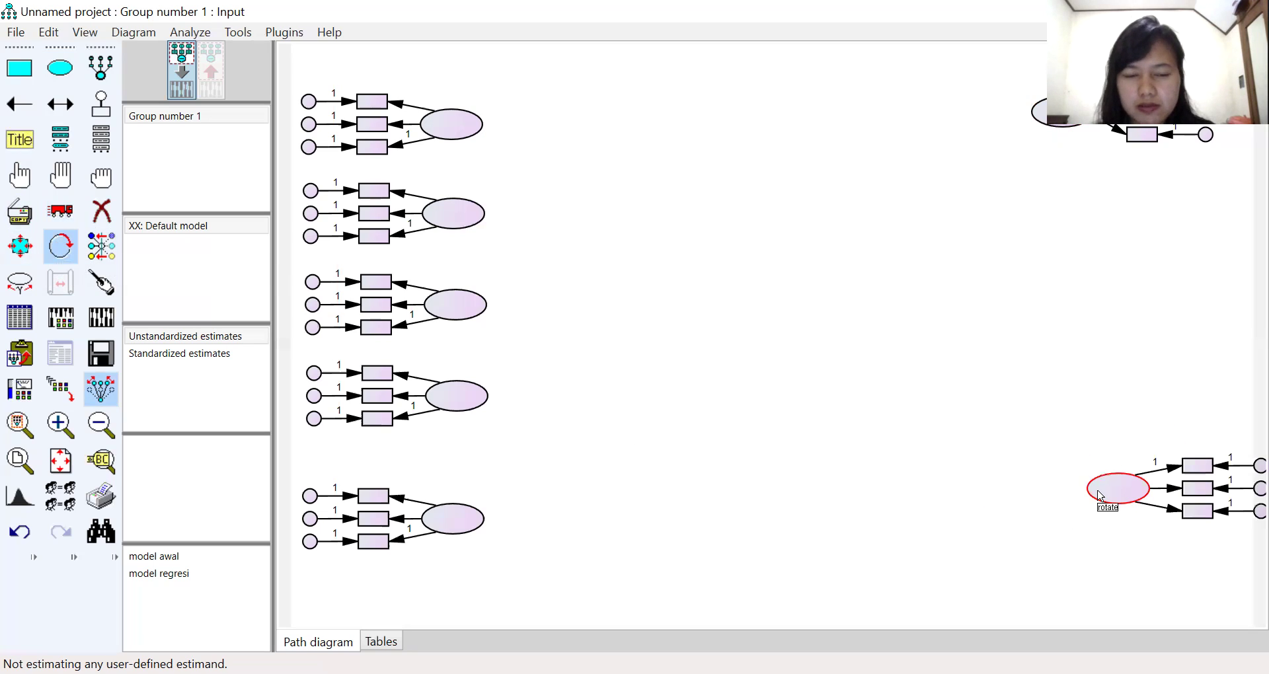
pyautogui.click(60, 210)
pyautogui.moveTo(1113, 491); pyautogui.dragTo(1073, 485)
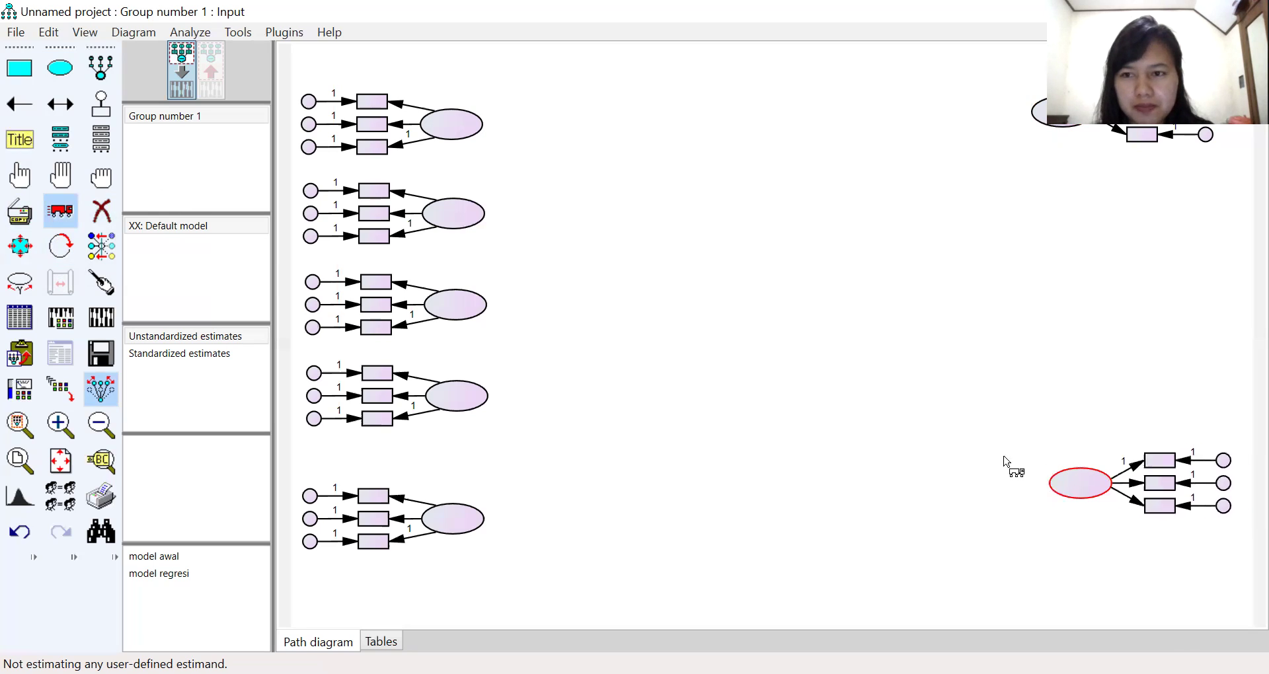
# Tidy the indicator arrows of the five stacked left-hand latent variables so they converge at each ellipse's edge.
pyautogui.click(467, 130)
pyautogui.click(479, 208)
pyautogui.click(475, 302)
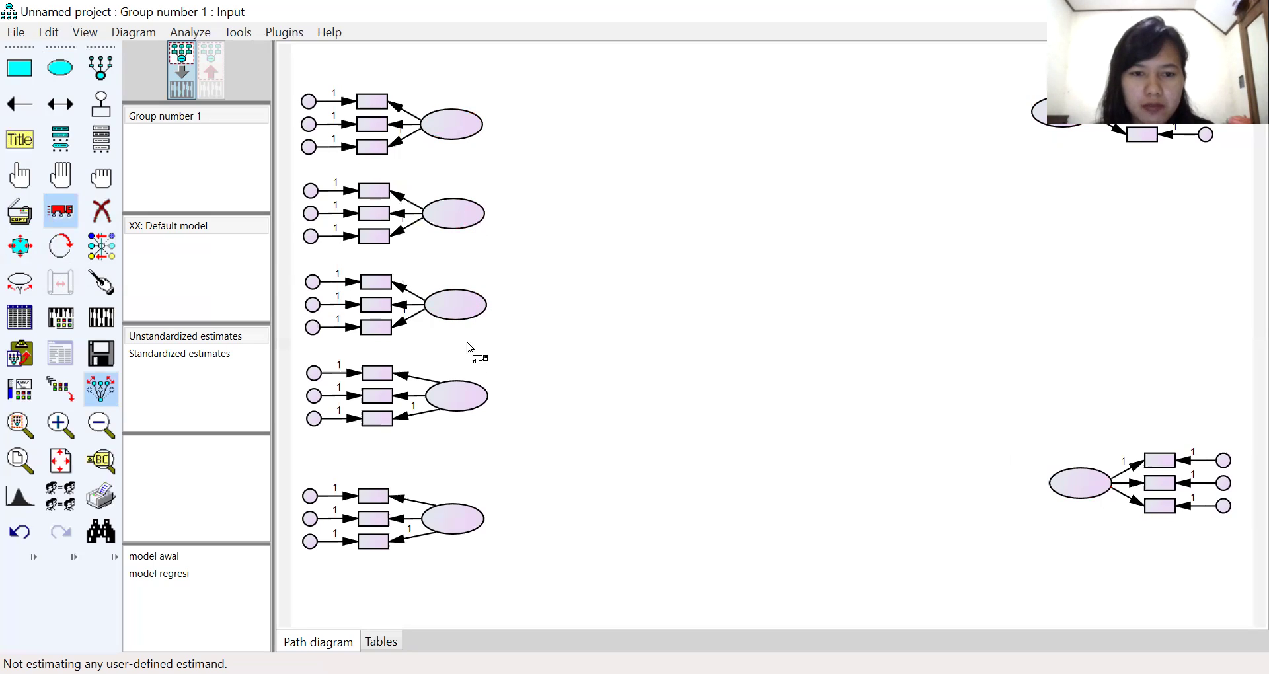
pyautogui.click(468, 399)
pyautogui.click(454, 525)
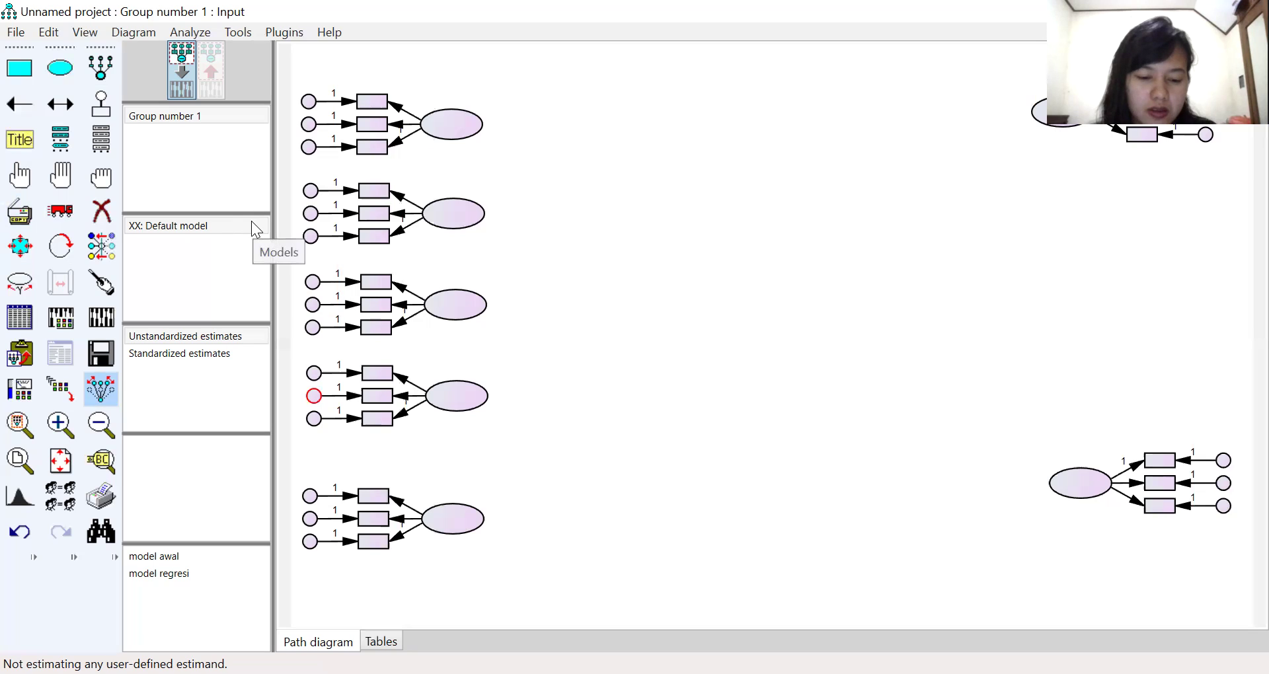
# Draw single-headed paths from each of the five left-hand latent variables to the upper-right latent variable.
pyautogui.click(15, 107)
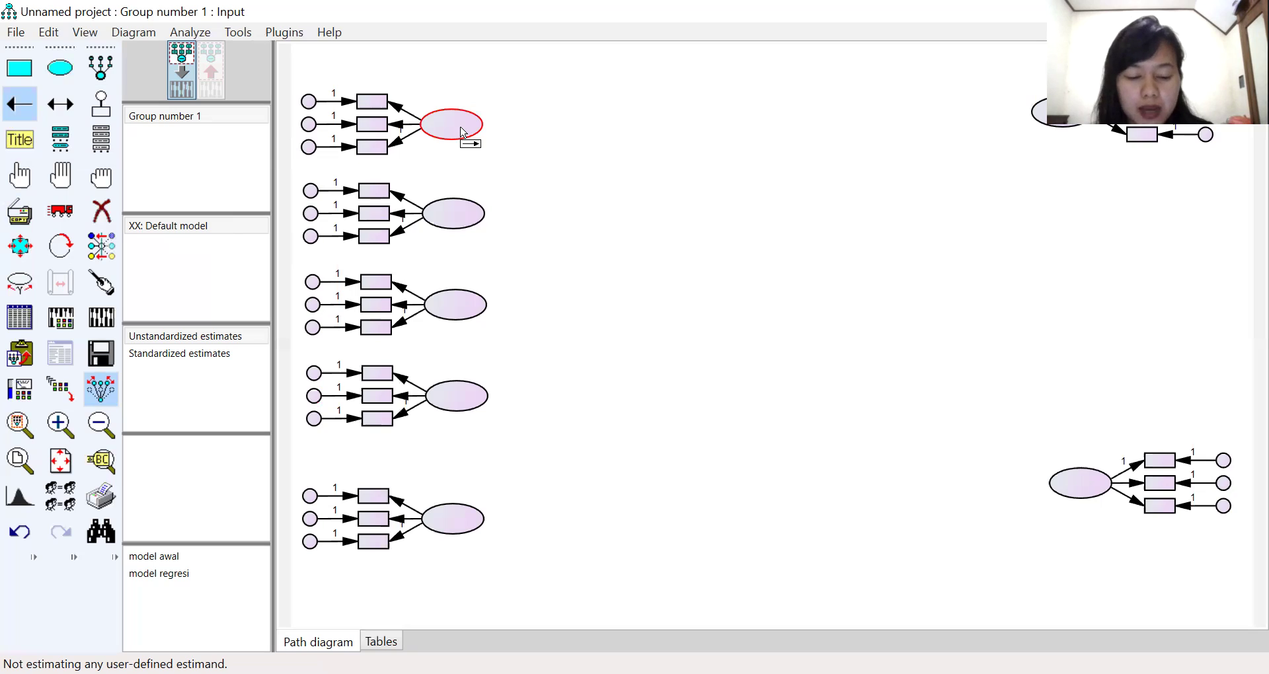
pyautogui.moveTo(460, 130); pyautogui.dragTo(1035, 112)
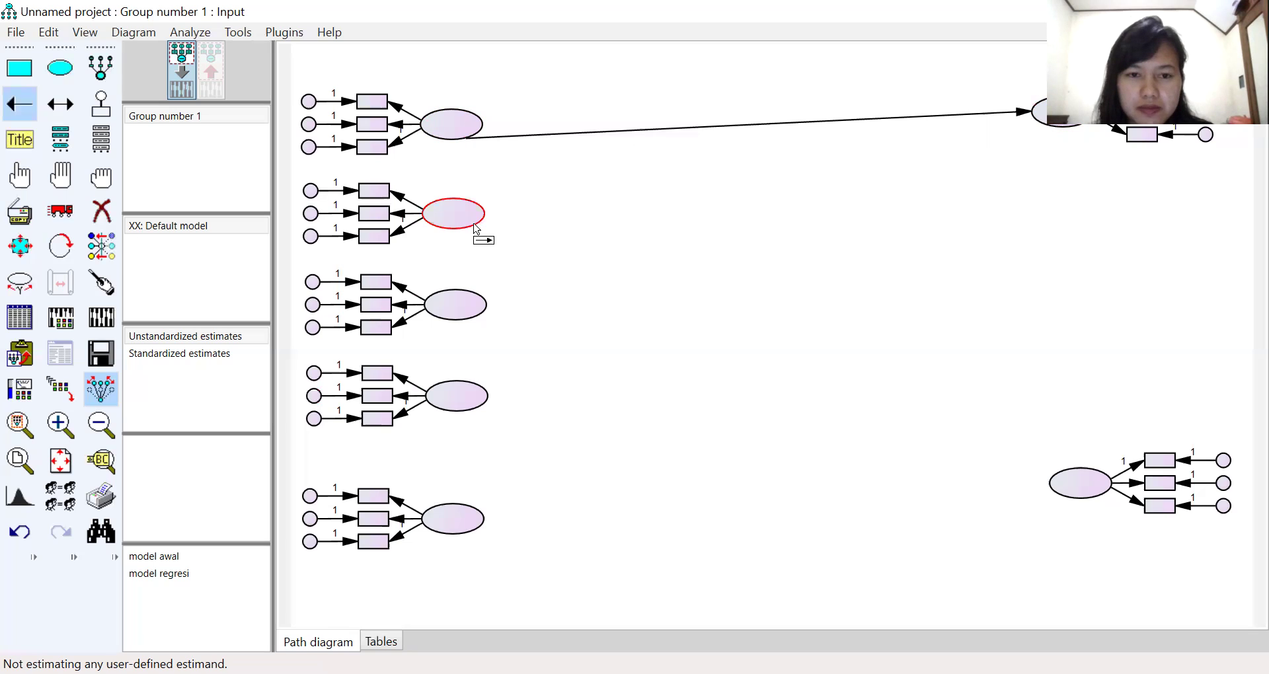
pyautogui.moveTo(517, 211)
pyautogui.mouseDown()
pyautogui.moveTo(951, 151)
pyautogui.moveTo(1031, 114)
pyautogui.mouseUp()
pyautogui.moveTo(528, 225); pyautogui.dragTo(1033, 118)
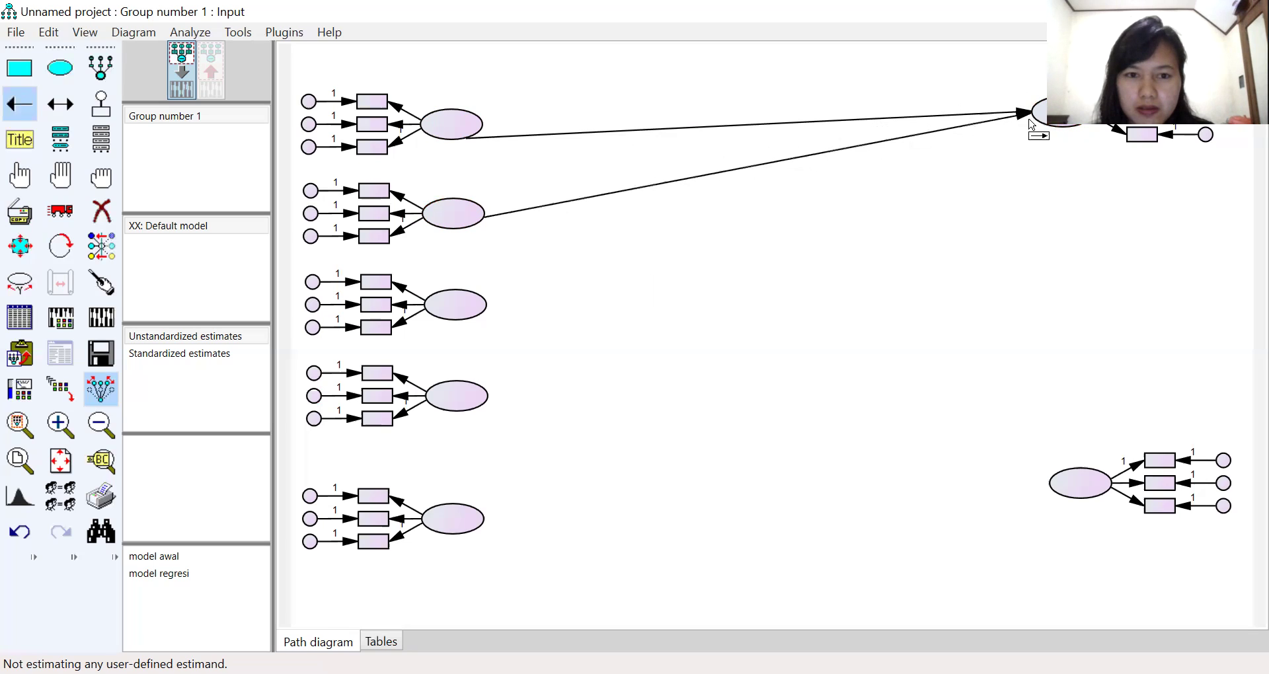
pyautogui.moveTo(479, 309); pyautogui.dragTo(1041, 121)
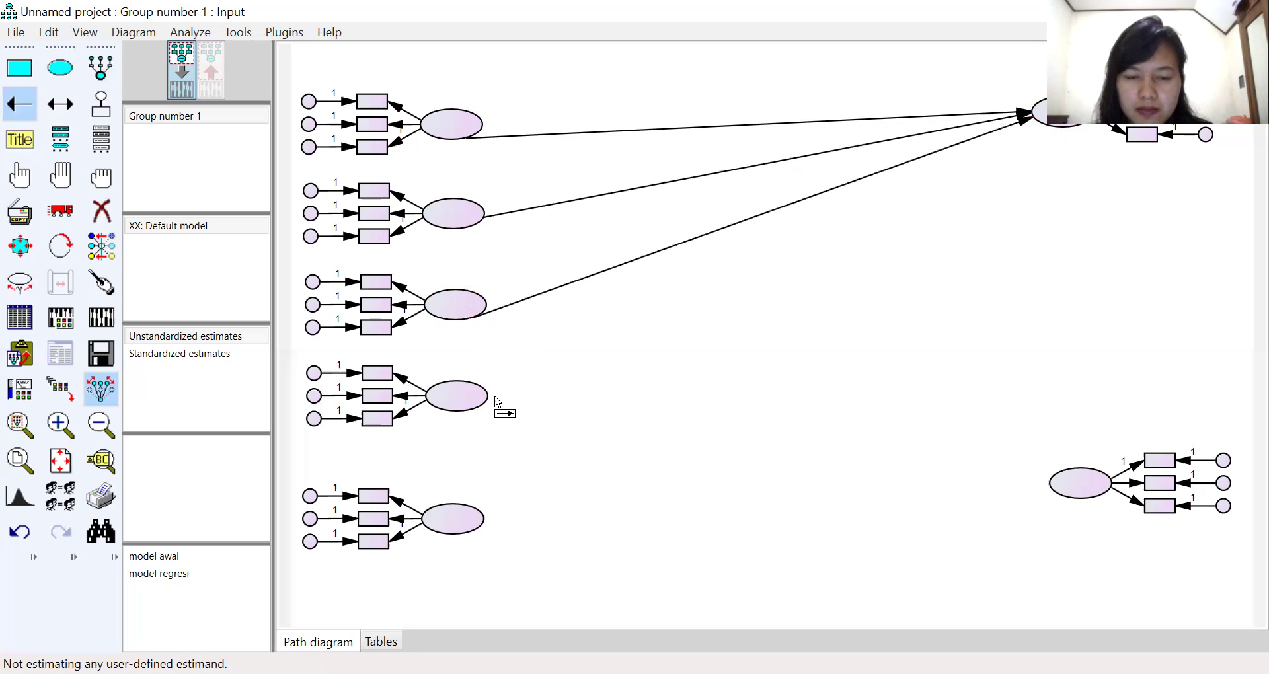
pyautogui.moveTo(758, 316); pyautogui.dragTo(794, 382)
pyautogui.moveTo(590, 387); pyautogui.dragTo(1025, 156)
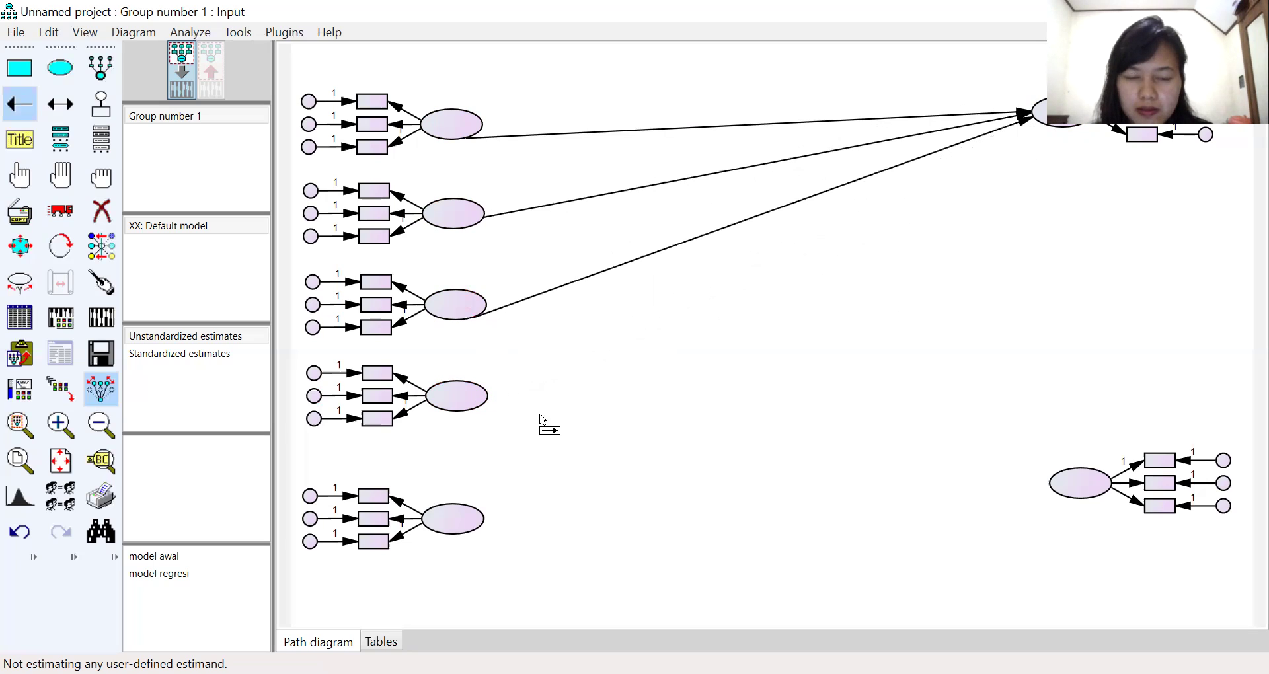
pyautogui.moveTo(516, 394); pyautogui.dragTo(1035, 134)
pyautogui.moveTo(479, 528); pyautogui.dragTo(1046, 123)
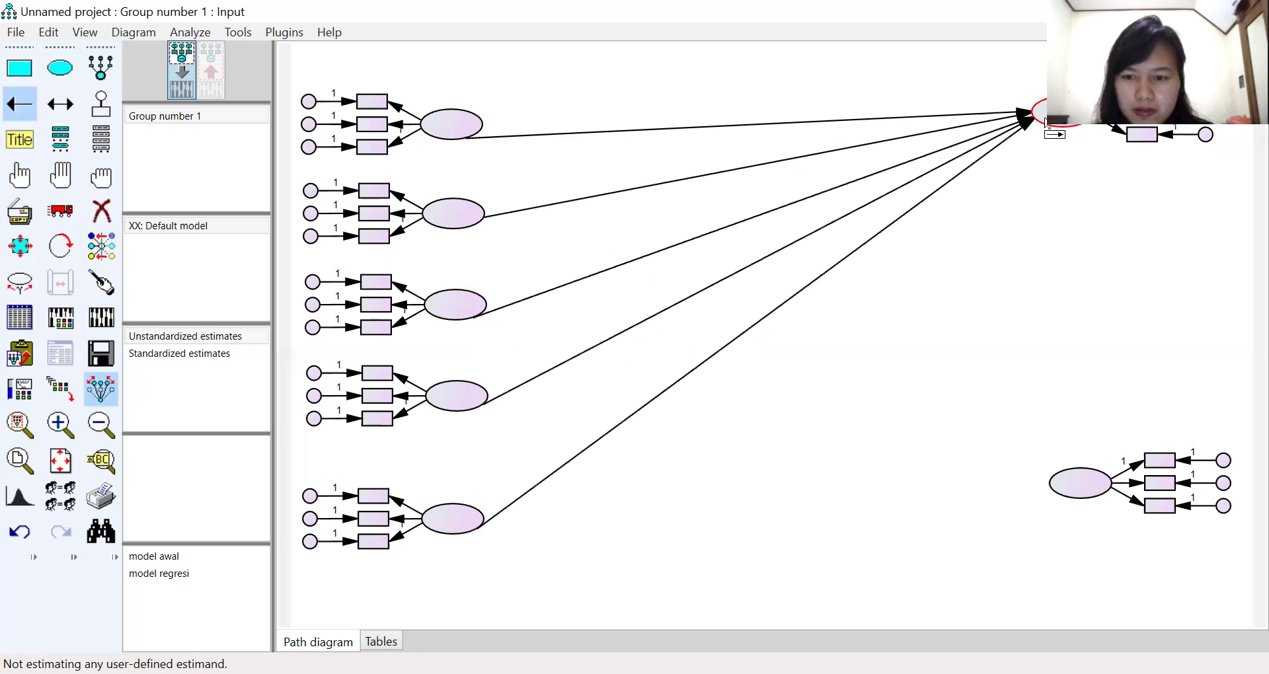
# Draw single-headed paths from each of the five left-hand latent variables to the lower-right latent variable.
pyautogui.moveTo(653, 291)
pyautogui.mouseDown()
pyautogui.moveTo(1079, 527)
pyautogui.moveTo(1071, 484)
pyautogui.mouseUp()
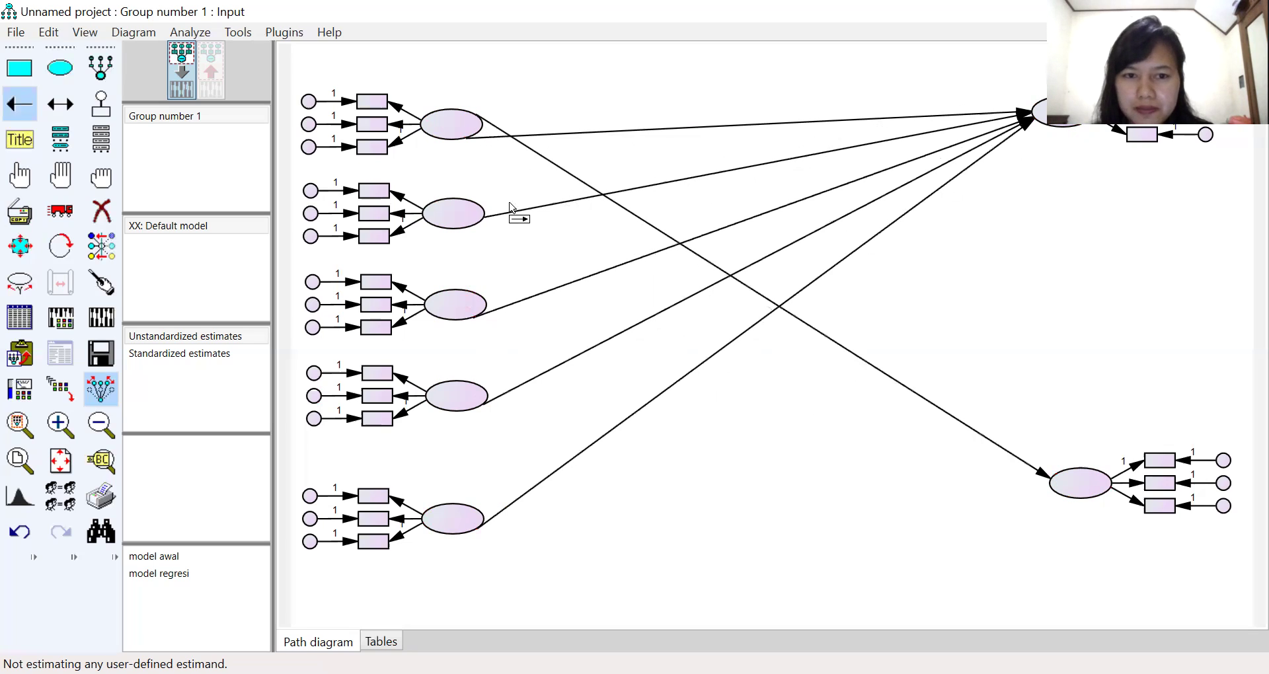
pyautogui.moveTo(486, 228); pyautogui.dragTo(1031, 486)
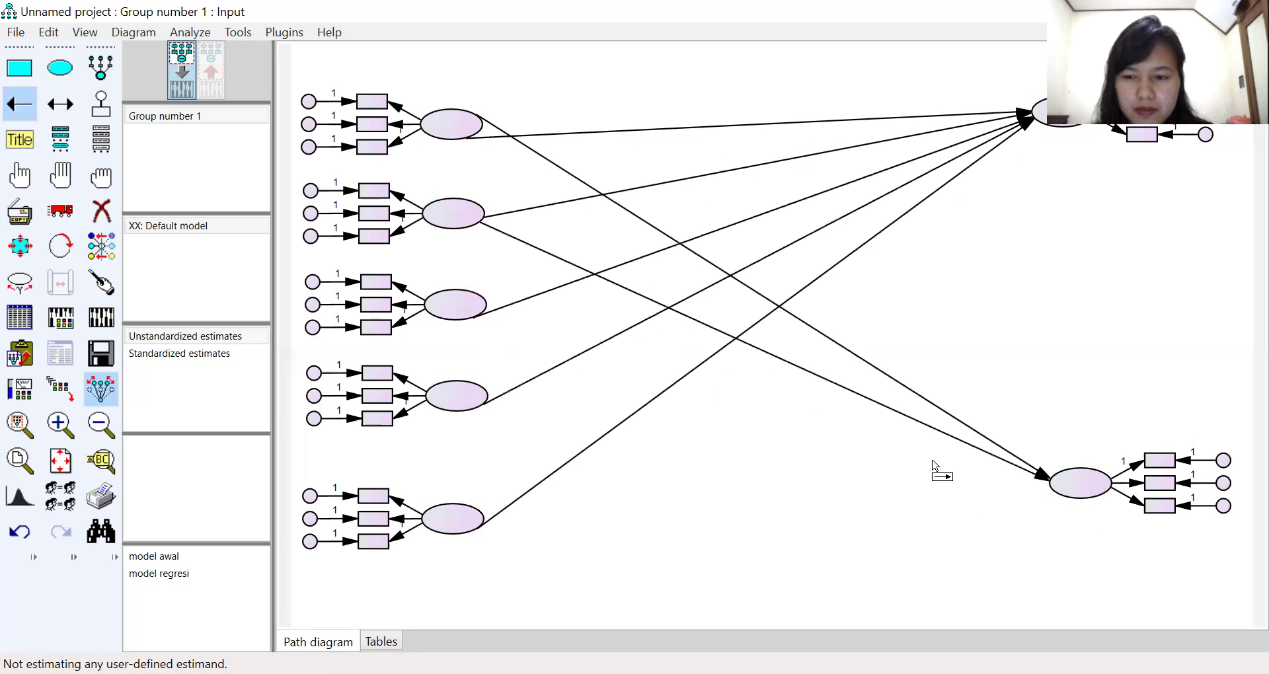
pyautogui.moveTo(489, 313); pyautogui.dragTo(1056, 486)
pyautogui.moveTo(476, 398); pyautogui.dragTo(1057, 492)
pyautogui.moveTo(476, 524); pyautogui.dragTo(1048, 492)
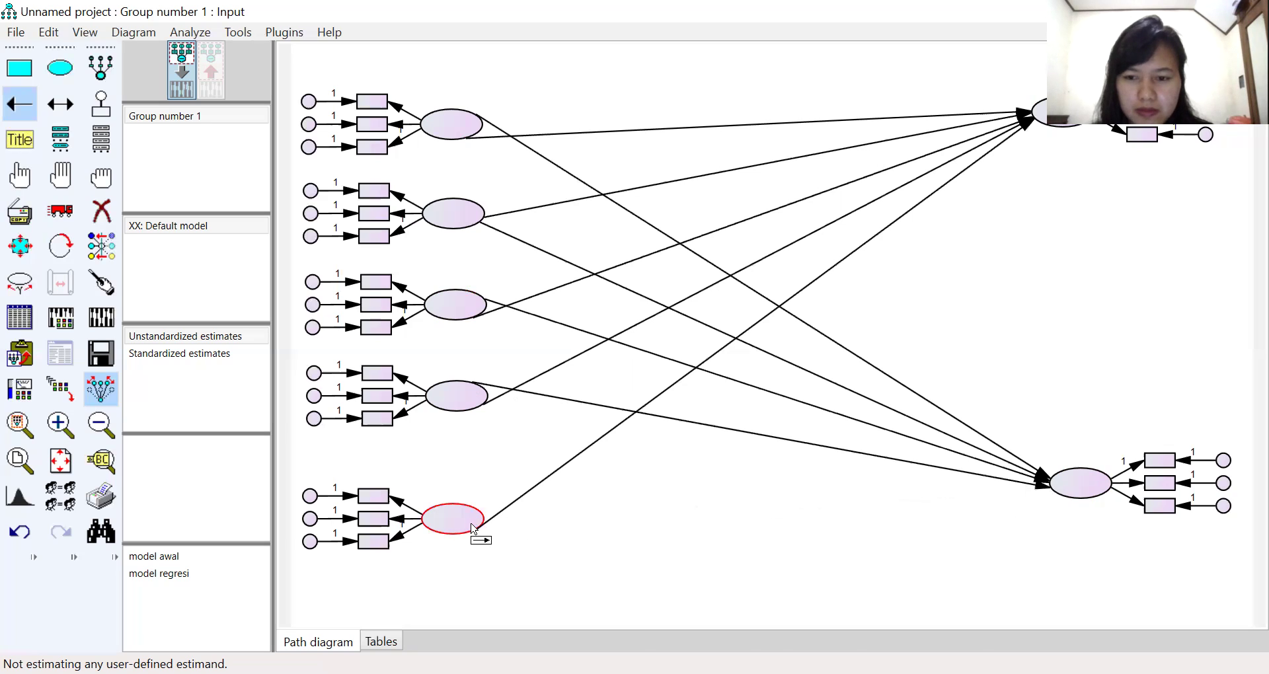
# Draw a single-headed path from the lowest left-hand latent variable to the lower-right latent variable.
pyautogui.moveTo(470, 527); pyautogui.dragTo(1048, 492)
pyautogui.moveTo(462, 528); pyautogui.dragTo(1080, 494)
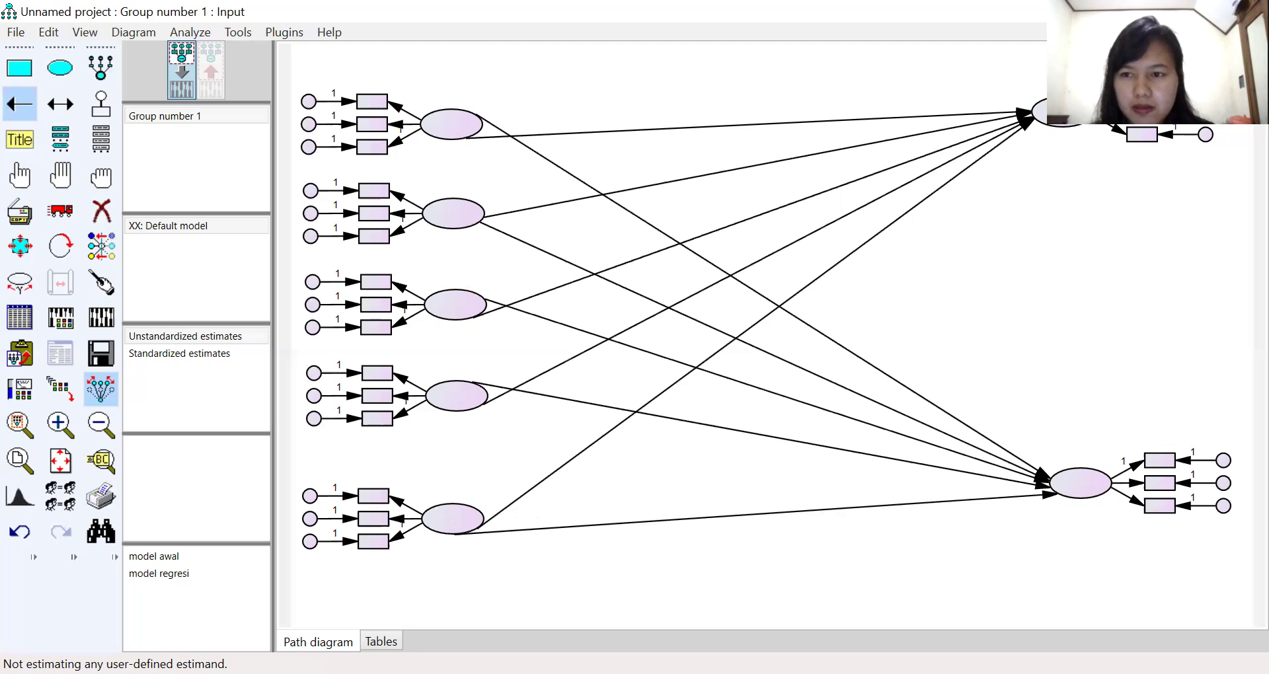
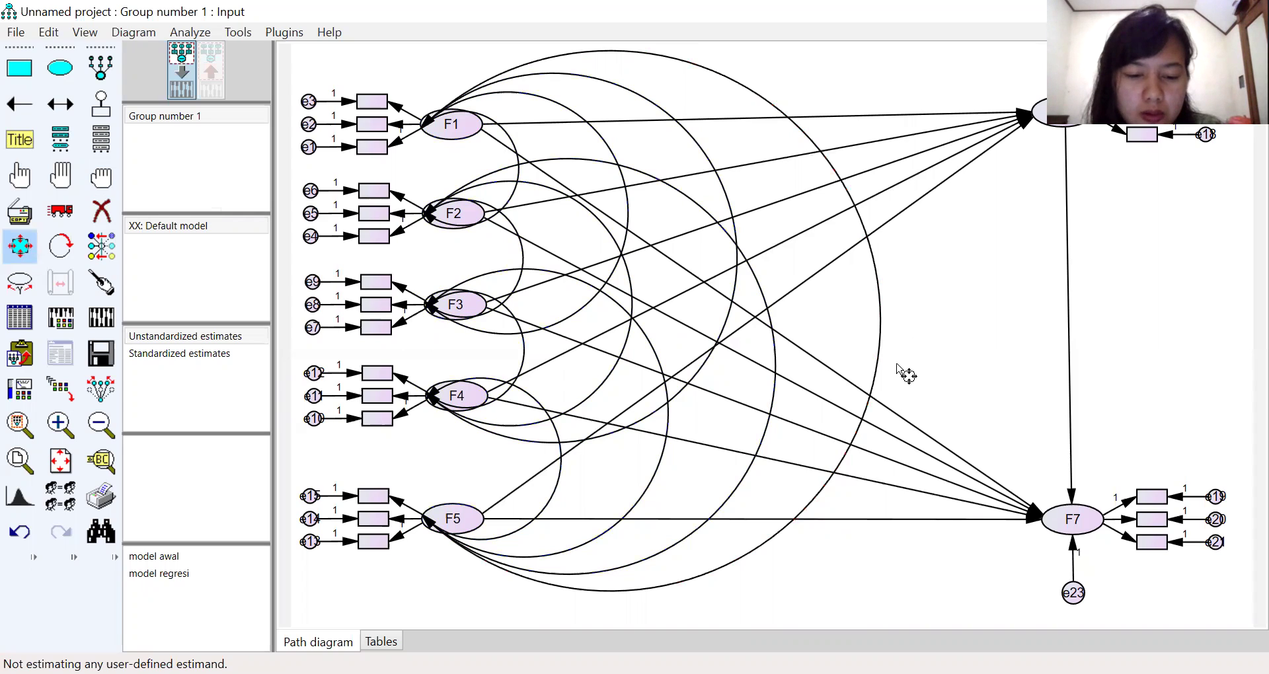
# Attach the SPSS data file Data 123 Responden to Group number 1.
pyautogui.click(31, 170)
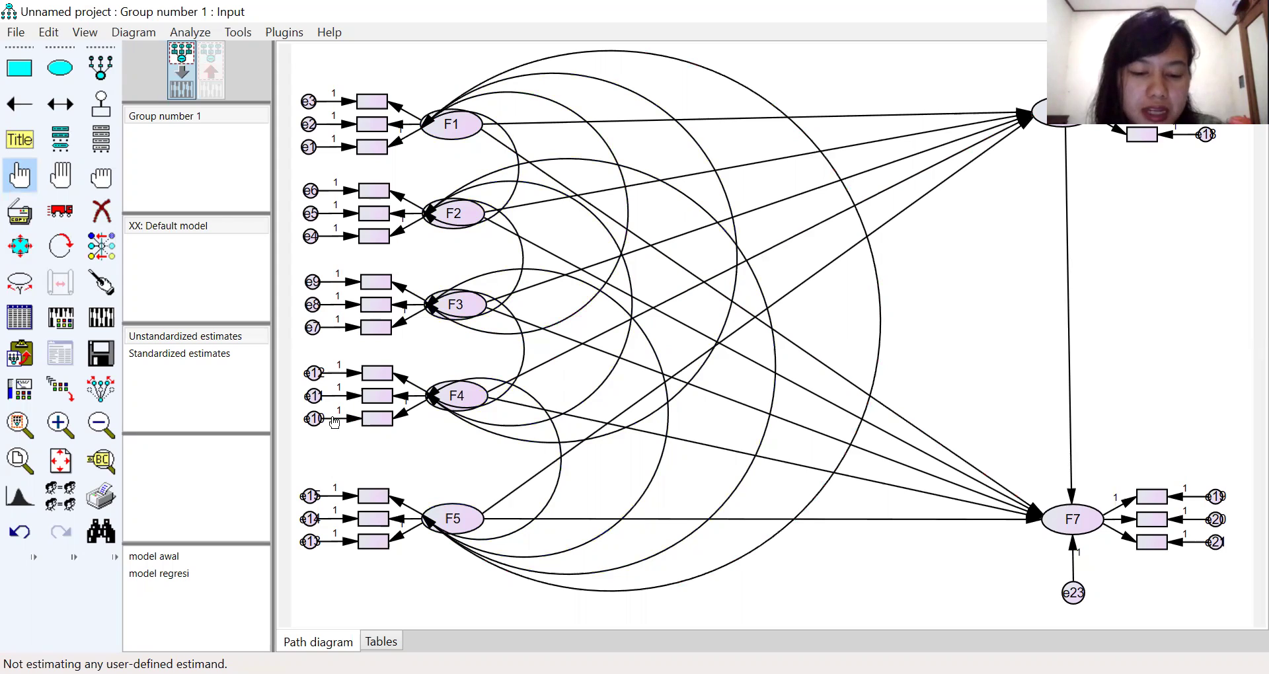
pyautogui.click(18, 318)
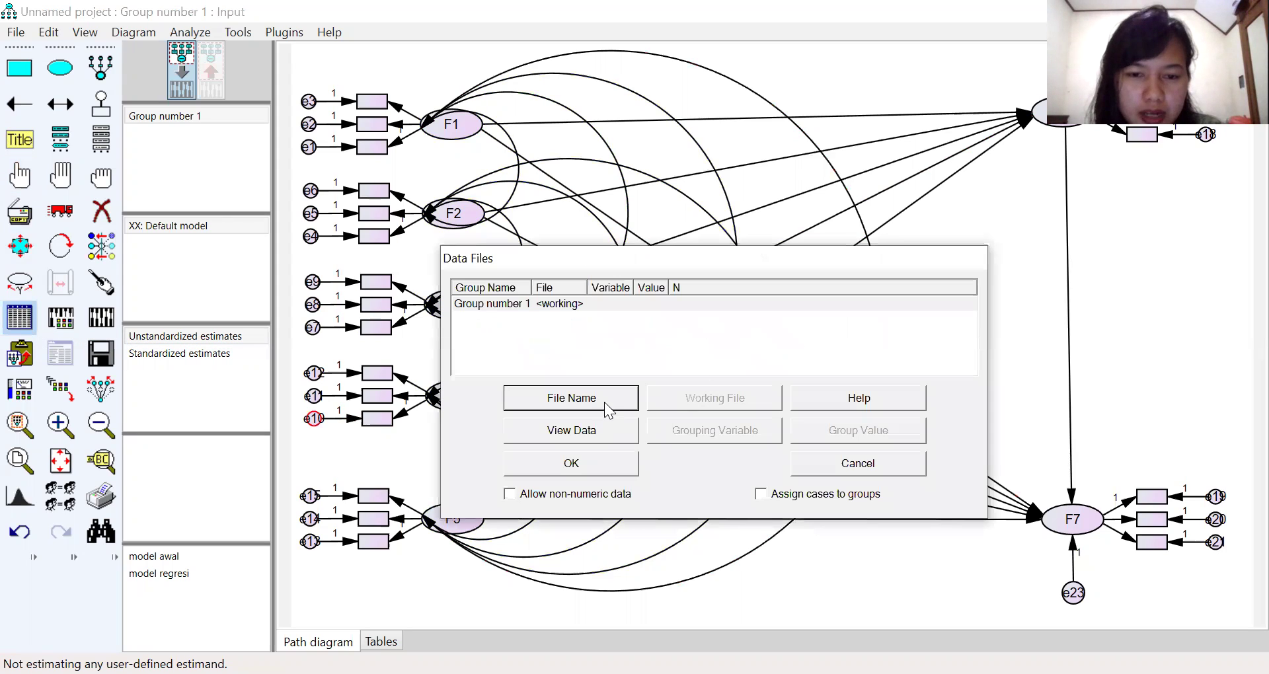
pyautogui.click(604, 402)
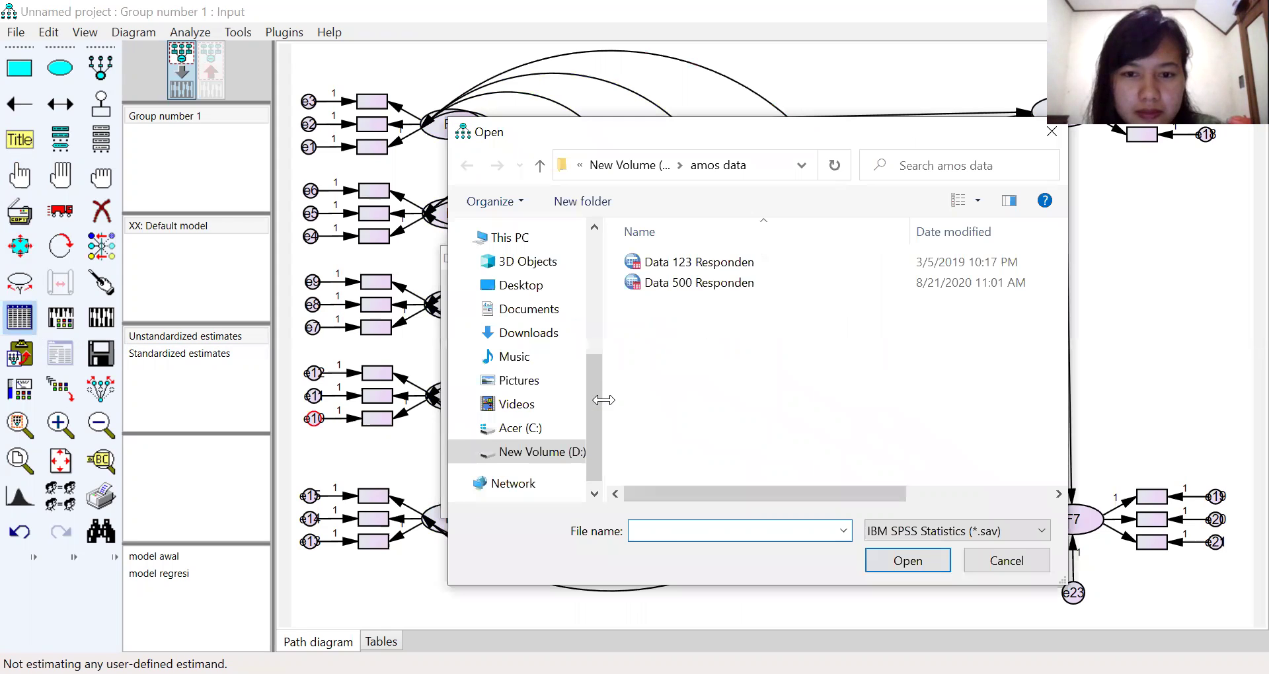
pyautogui.click(841, 262)
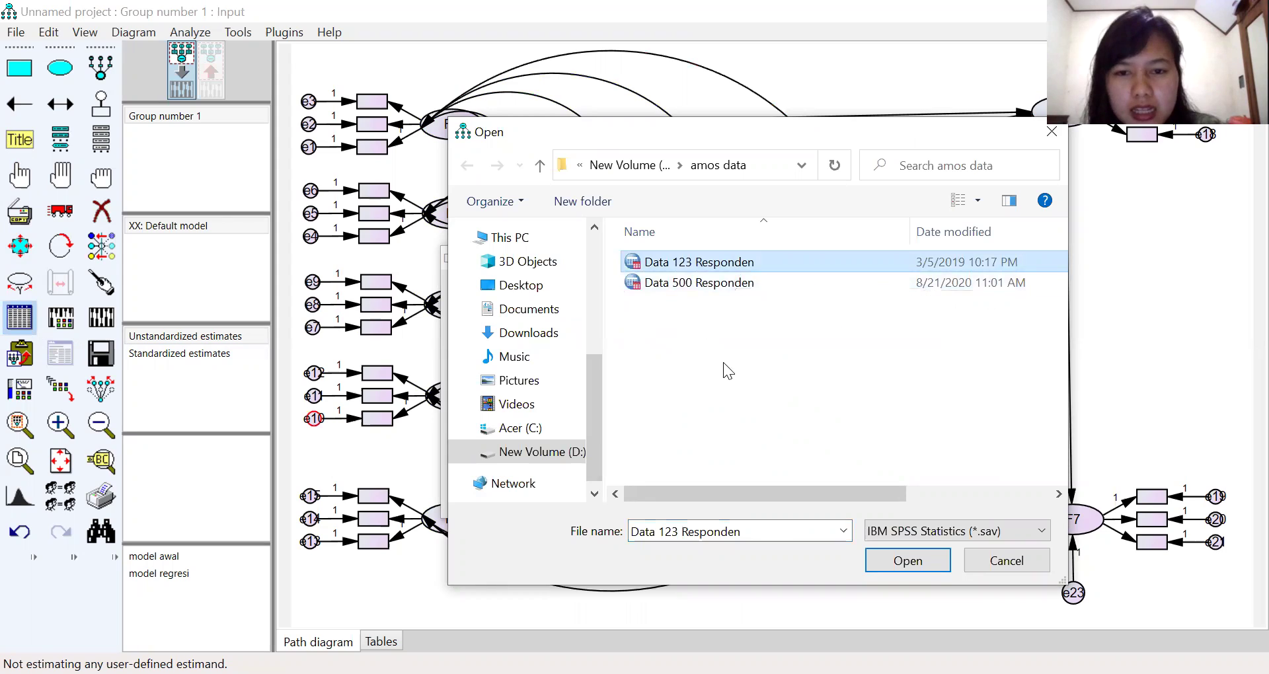
pyautogui.click(908, 561)
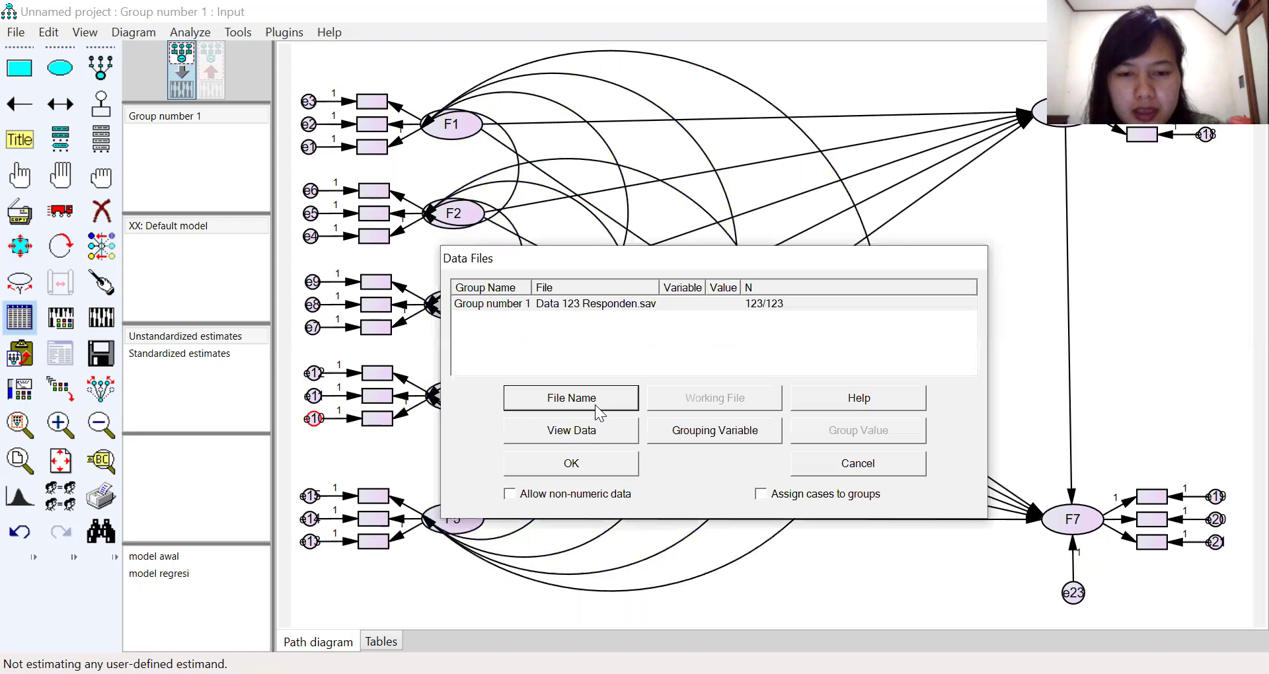
pyautogui.click(624, 469)
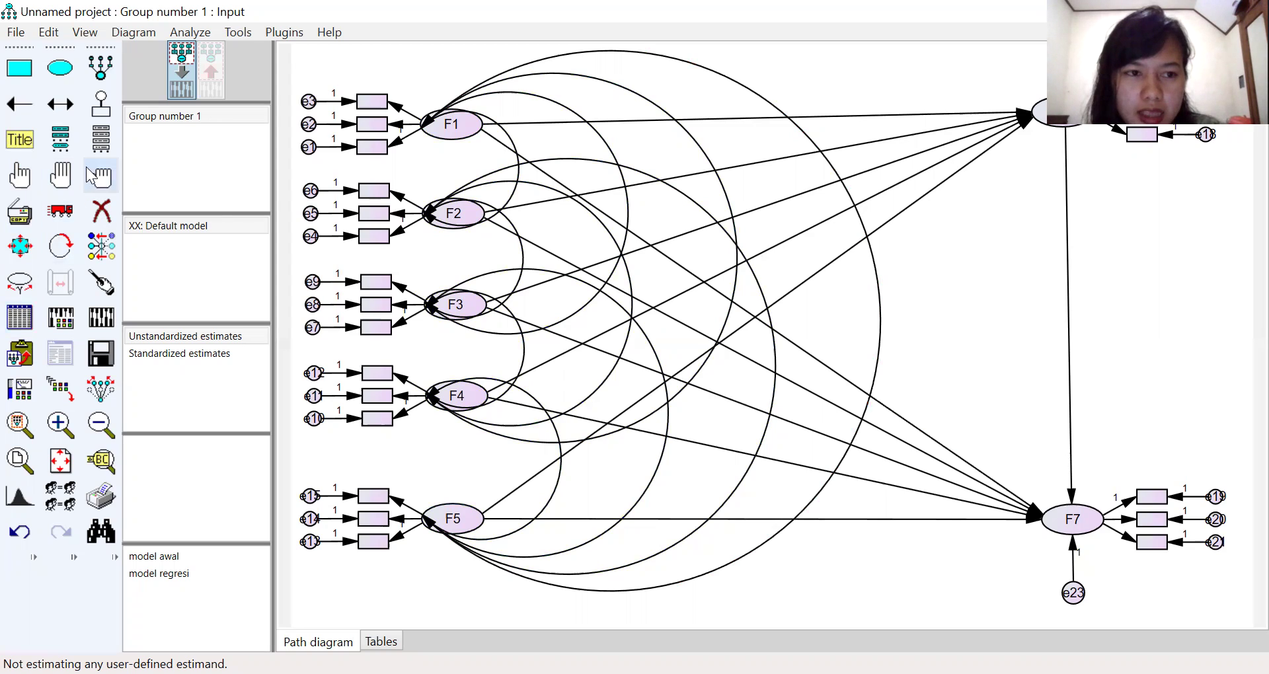
# Assign dataset variables OP1, OP2 and OP3 to F1's indicators and IN1, IN2 and IN3 to F2's, from top to bottom.
pyautogui.click(98, 147)
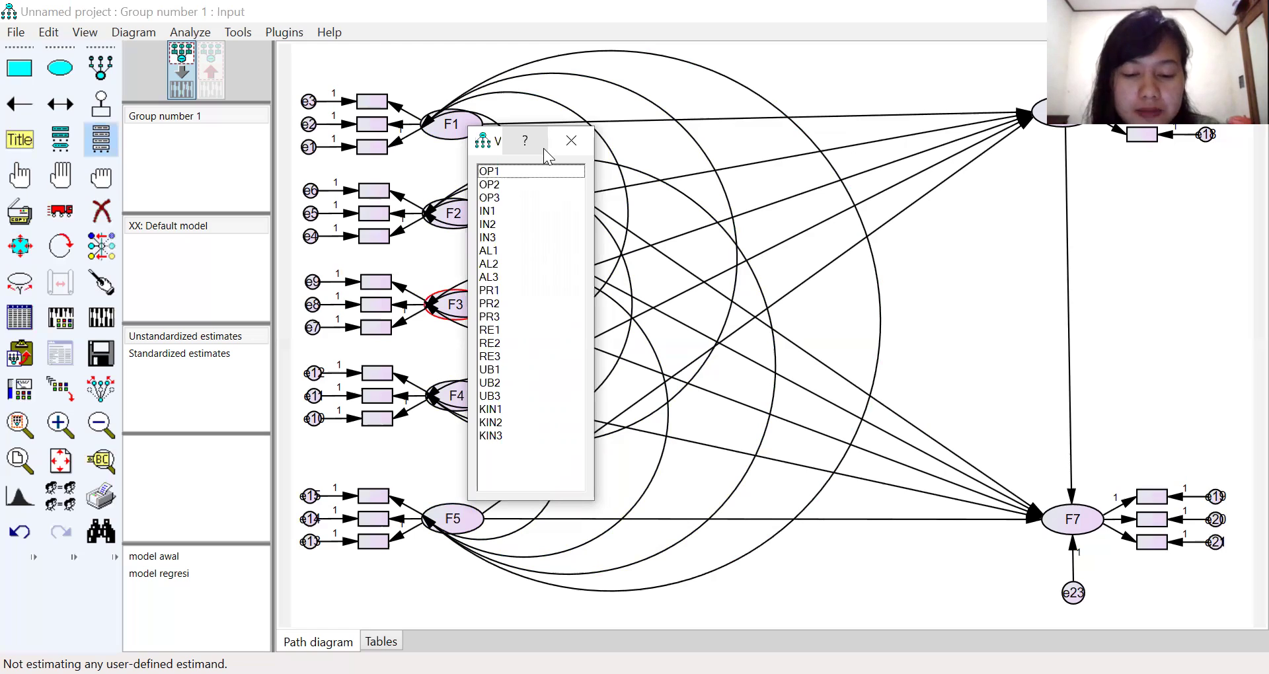
pyautogui.moveTo(536, 171); pyautogui.dragTo(372, 102)
pyautogui.moveTo(518, 184); pyautogui.dragTo(372, 124)
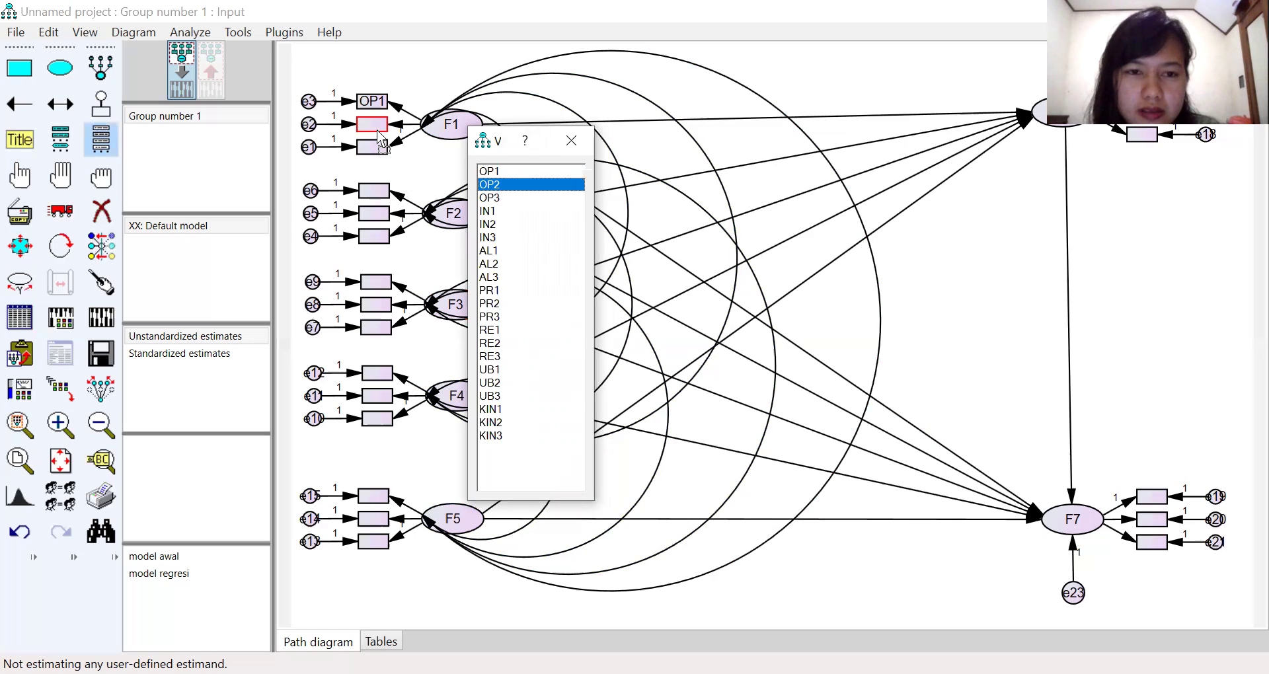
pyautogui.moveTo(522, 198); pyautogui.dragTo(372, 146)
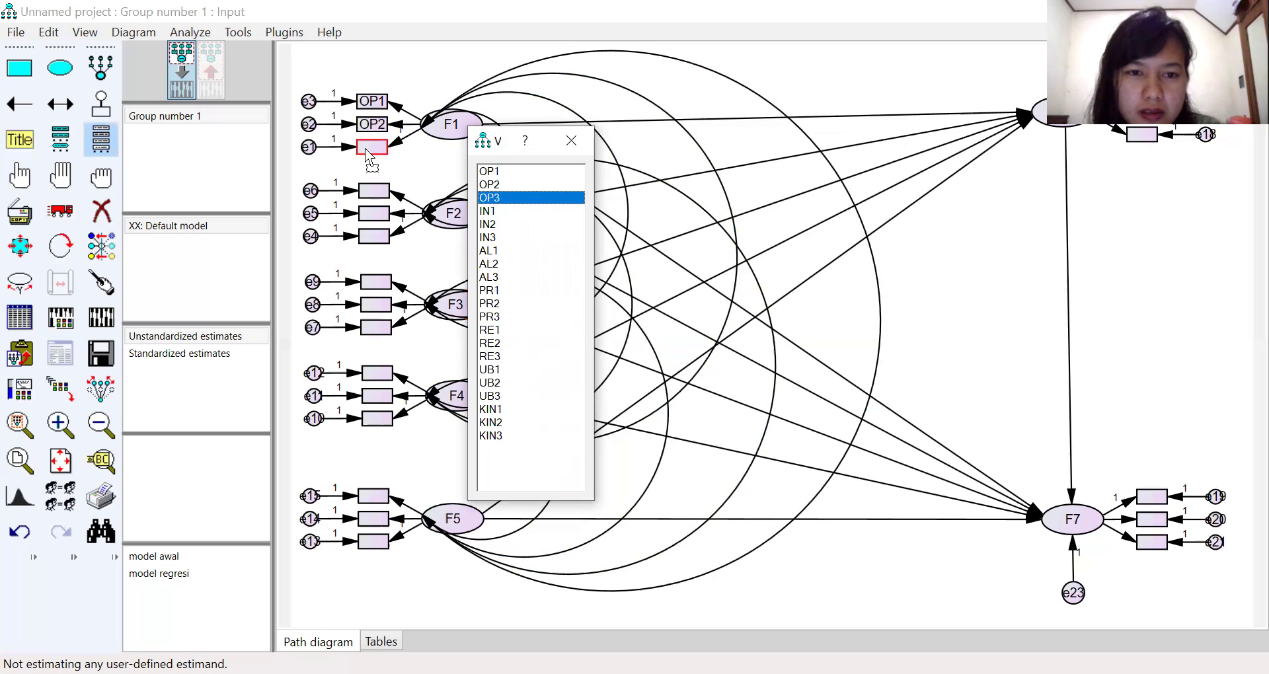
pyautogui.moveTo(512, 211); pyautogui.dragTo(373, 191)
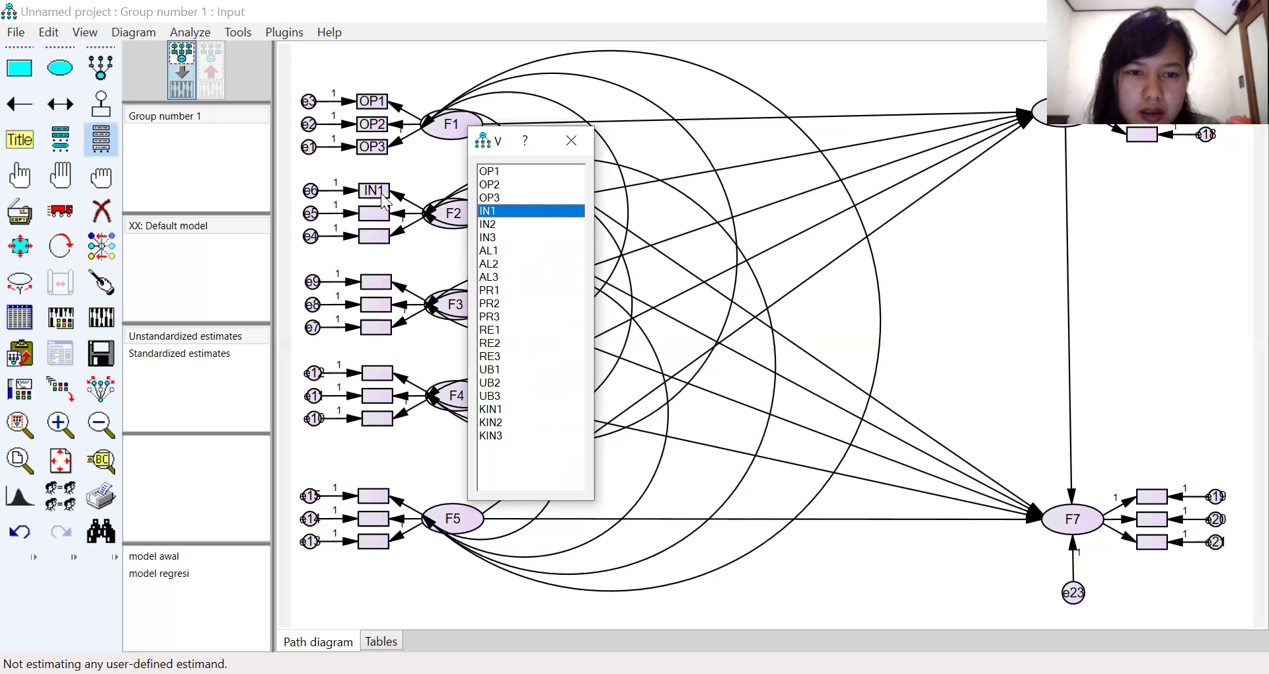
pyautogui.moveTo(517, 226); pyautogui.dragTo(373, 212)
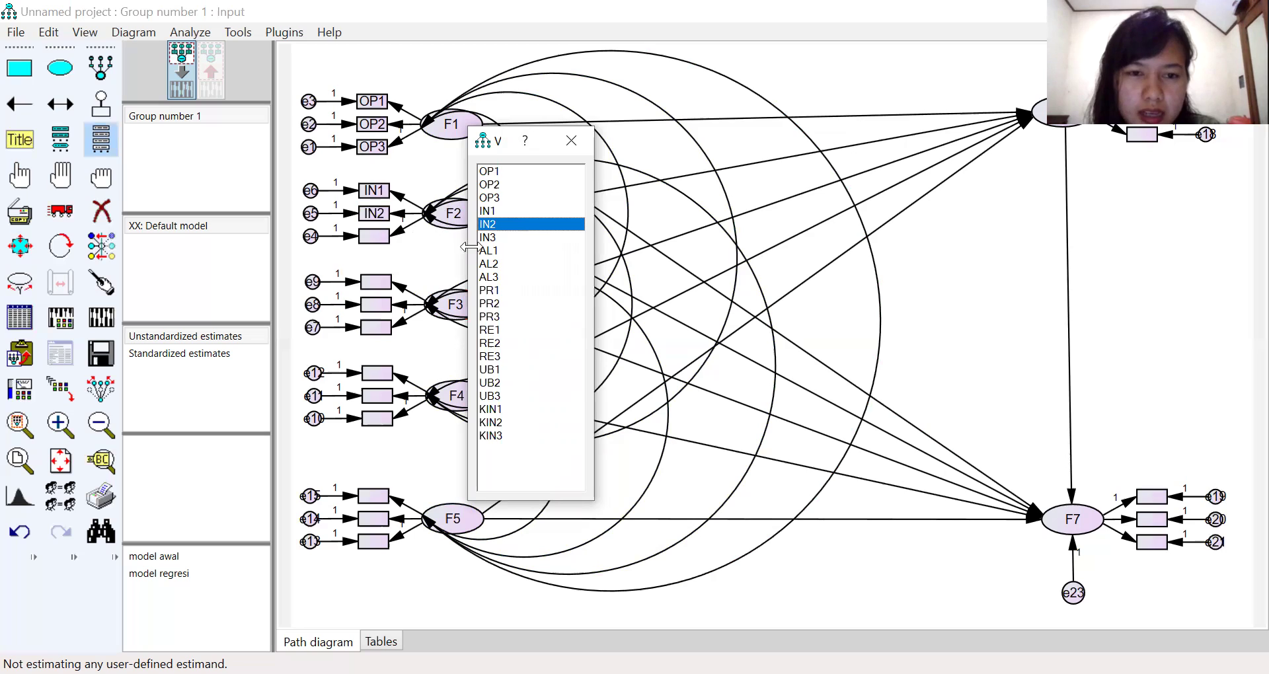
pyautogui.moveTo(517, 238); pyautogui.dragTo(390, 237)
# Assign dataset variables AL1, AL2 and AL3 to F3's indicators and PR1, PR2 and PR3 to F4's, from top to bottom.
pyautogui.moveTo(507, 251); pyautogui.dragTo(381, 302)
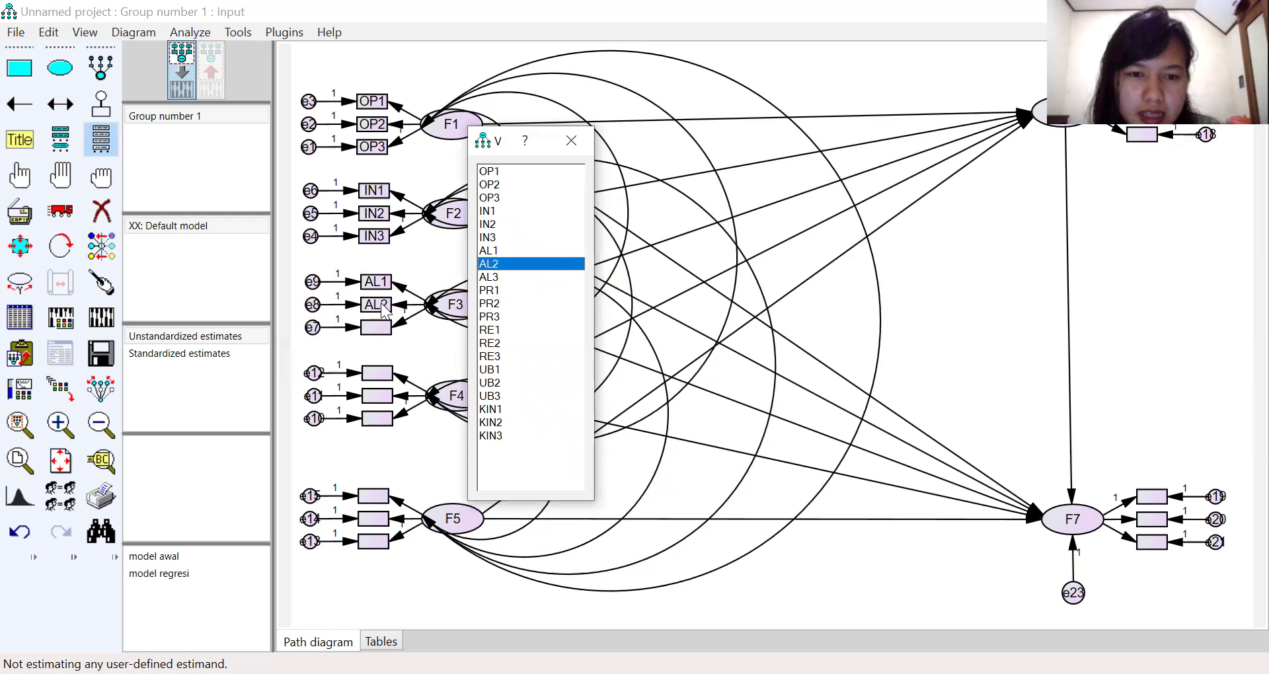
pyautogui.moveTo(517, 278); pyautogui.dragTo(384, 330)
pyautogui.moveTo(510, 291); pyautogui.dragTo(380, 373)
pyautogui.moveTo(515, 308); pyautogui.dragTo(405, 394)
pyautogui.moveTo(524, 319); pyautogui.dragTo(379, 415)
# Assign dataset variables RE1, RE2 and RE3 to F5's indicators and UB1, UB2 and UB3 to those of the upper-right latent variable.
pyautogui.moveTo(517, 330); pyautogui.dragTo(374, 497)
pyautogui.moveTo(518, 343); pyautogui.dragTo(374, 520)
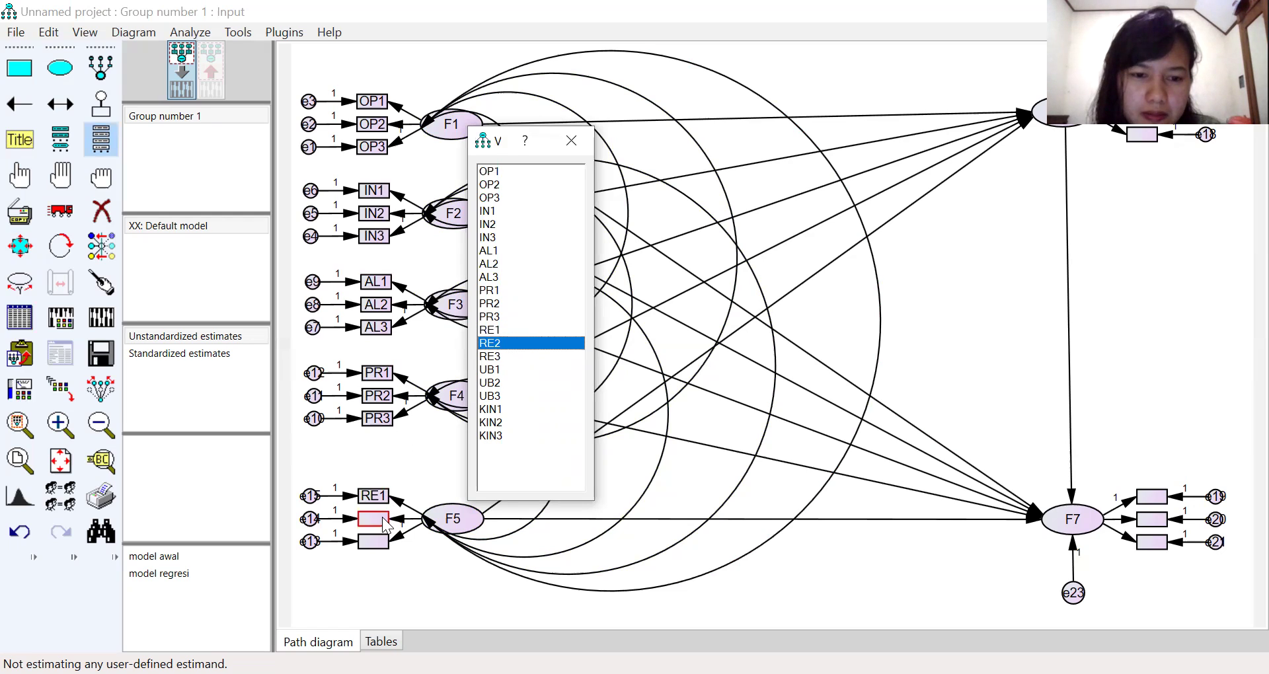
pyautogui.moveTo(528, 357); pyautogui.dragTo(1087, 114)
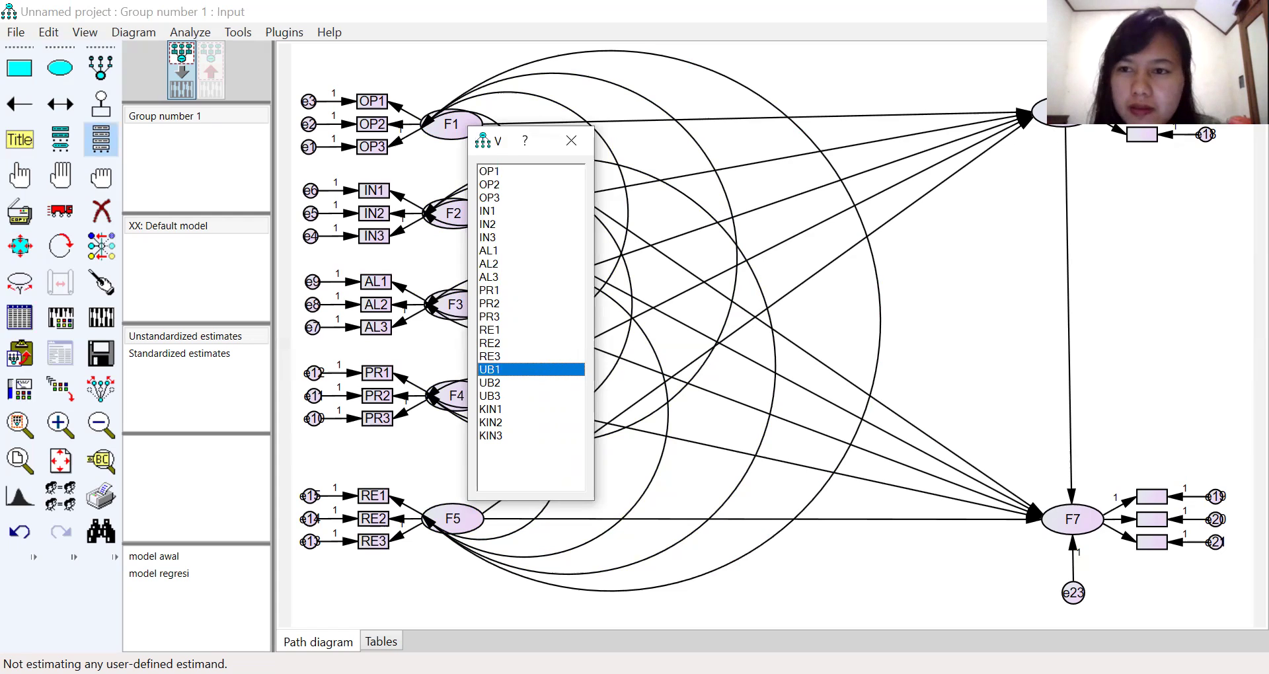
pyautogui.moveTo(522, 382); pyautogui.dragTo(918, 185)
pyautogui.moveTo(513, 399); pyautogui.dragTo(1142, 134)
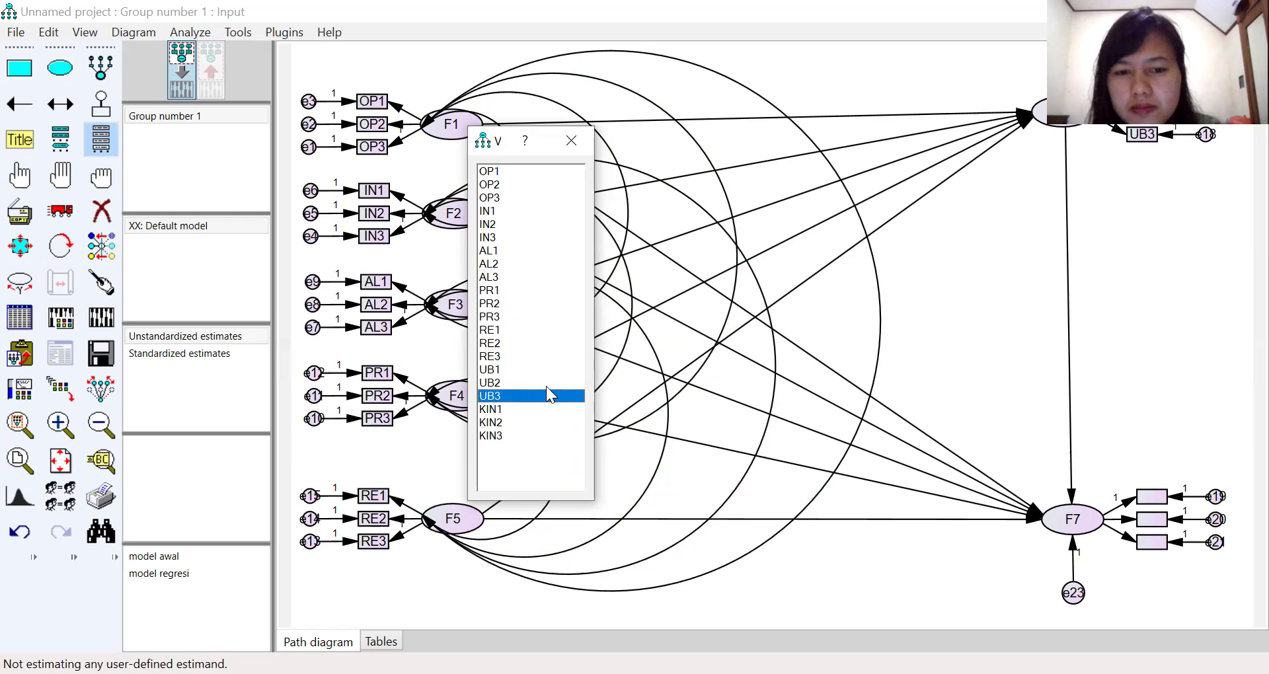
# Assign dataset variables KIN1, KIN2 and KIN3 to F7's indicators from top to bottom and close the variable list.
pyautogui.moveTo(506, 414); pyautogui.dragTo(1151, 497)
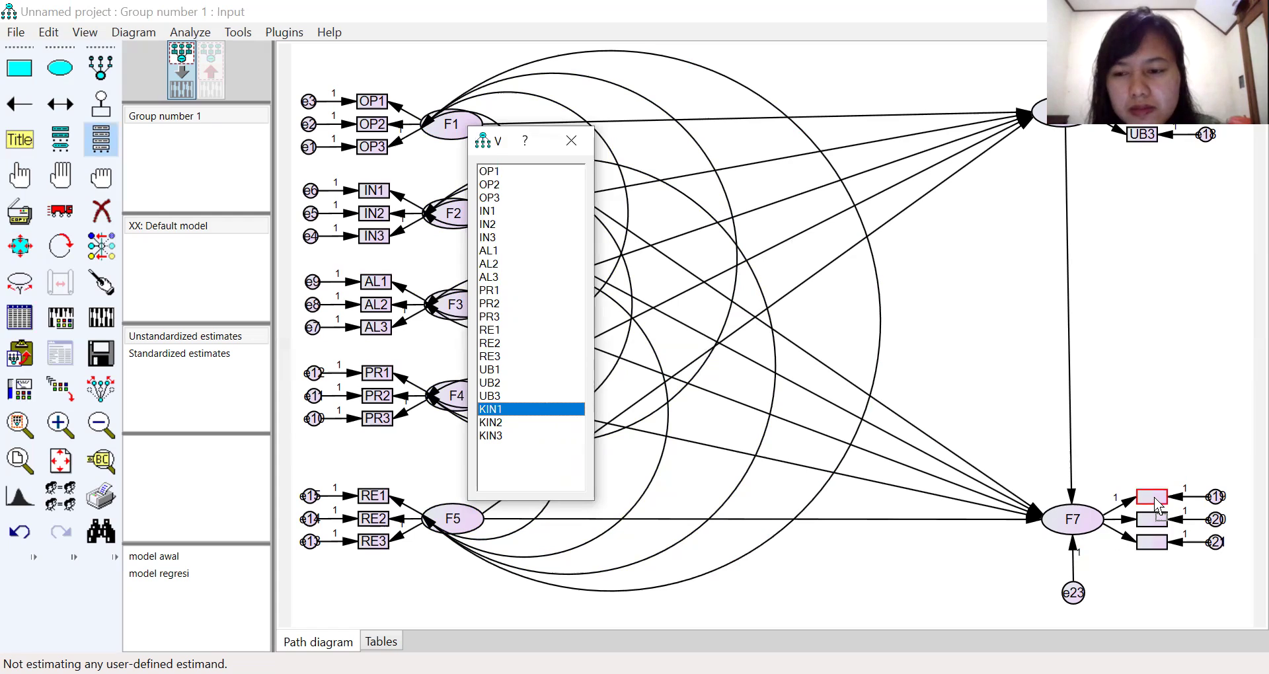
pyautogui.moveTo(522, 423); pyautogui.dragTo(1150, 526)
pyautogui.moveTo(498, 439); pyautogui.dragTo(1155, 550)
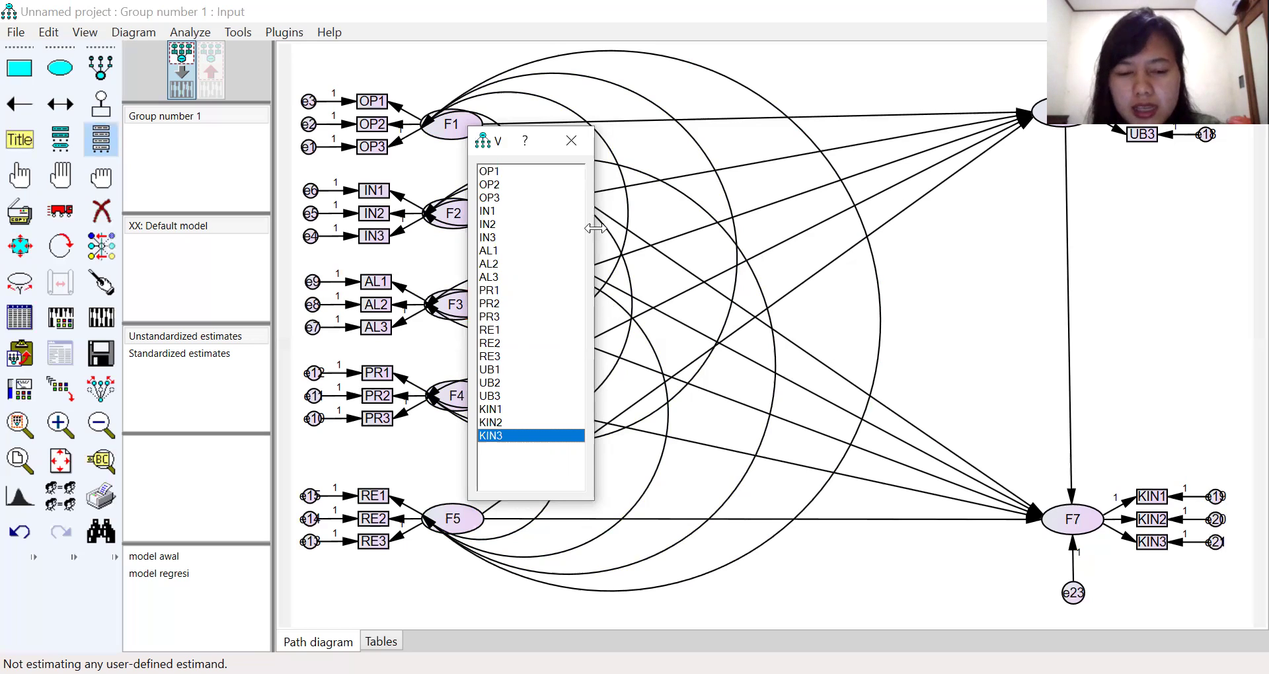
pyautogui.click(572, 140)
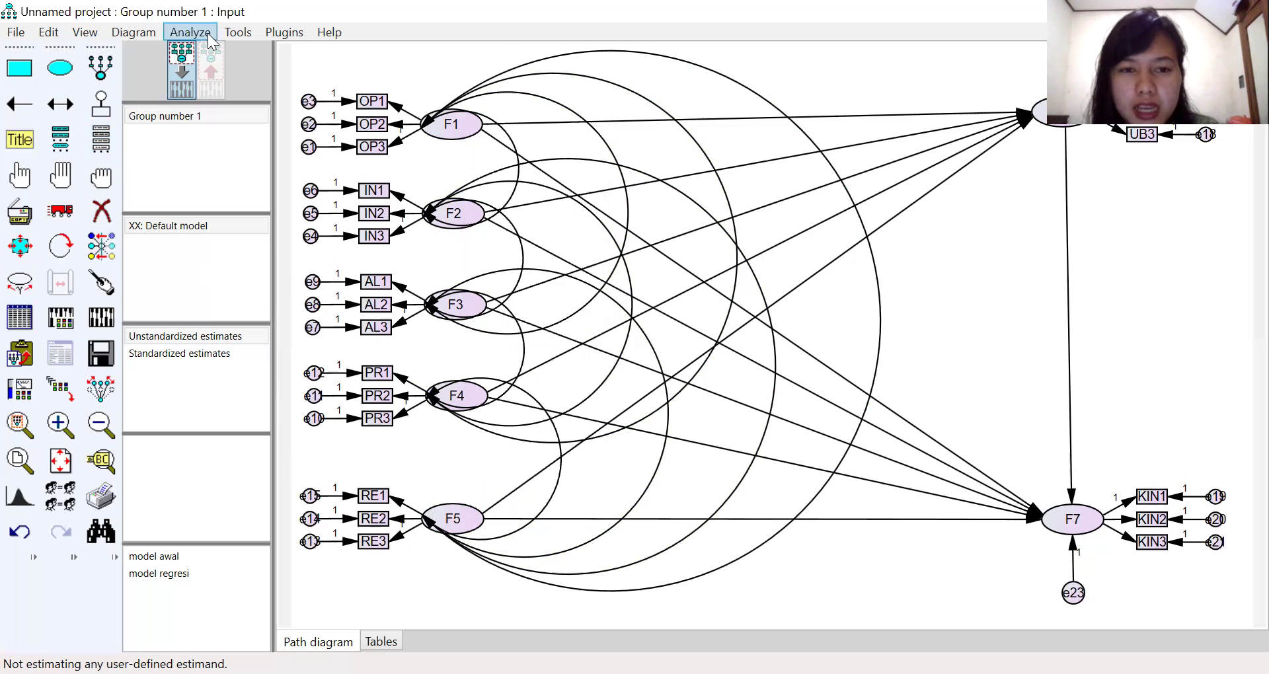
# Rename latent variable F1 as Orientasi.
pyautogui.doubleClick(444, 124)
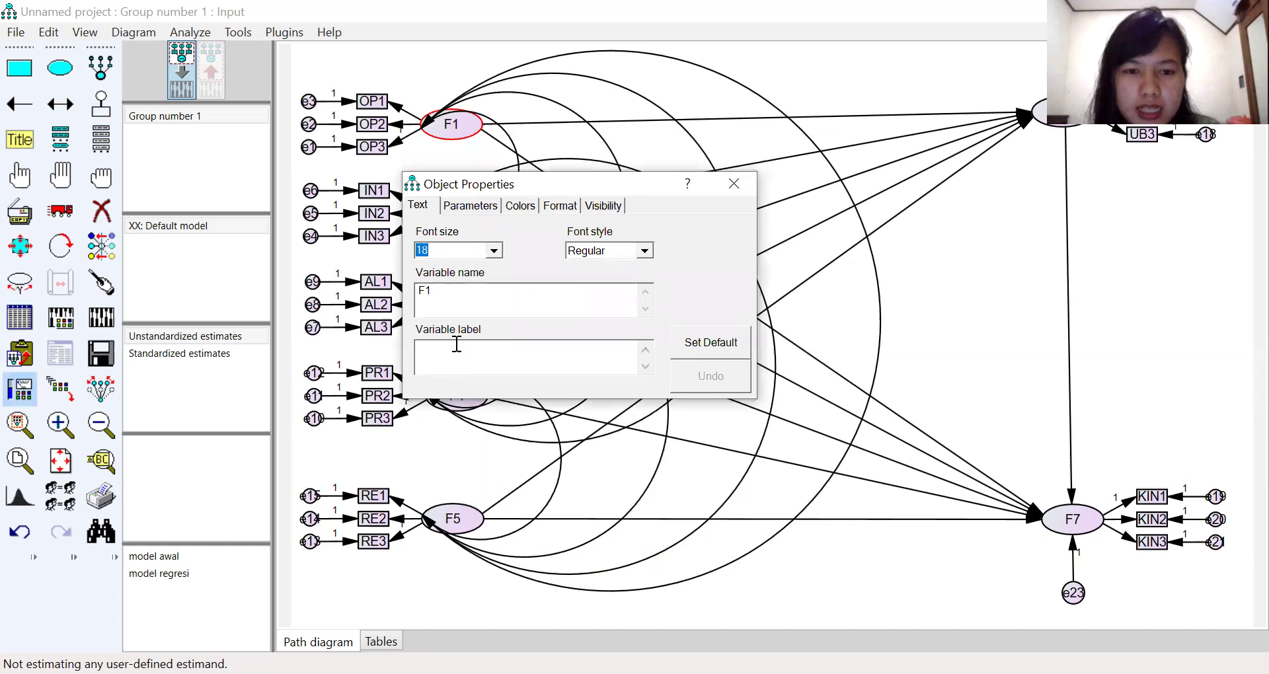
pyautogui.click(466, 291)
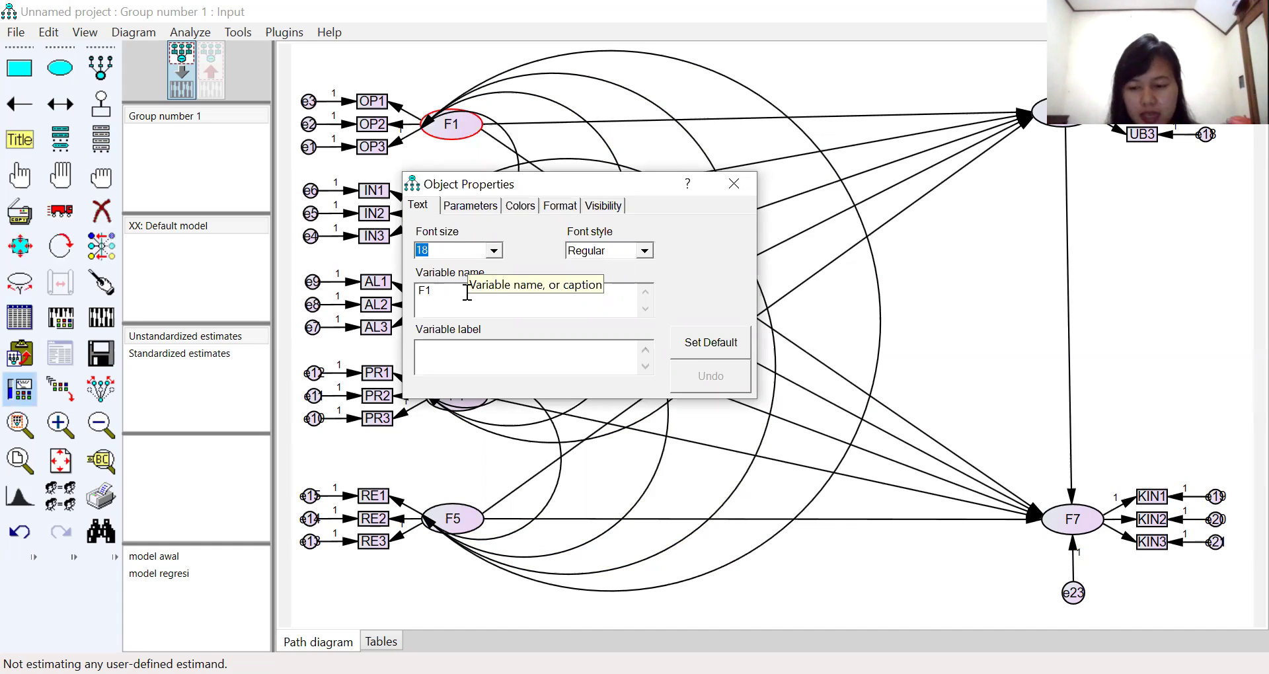
pyautogui.press('BackSpace')
pyautogui.press('BackSpace')
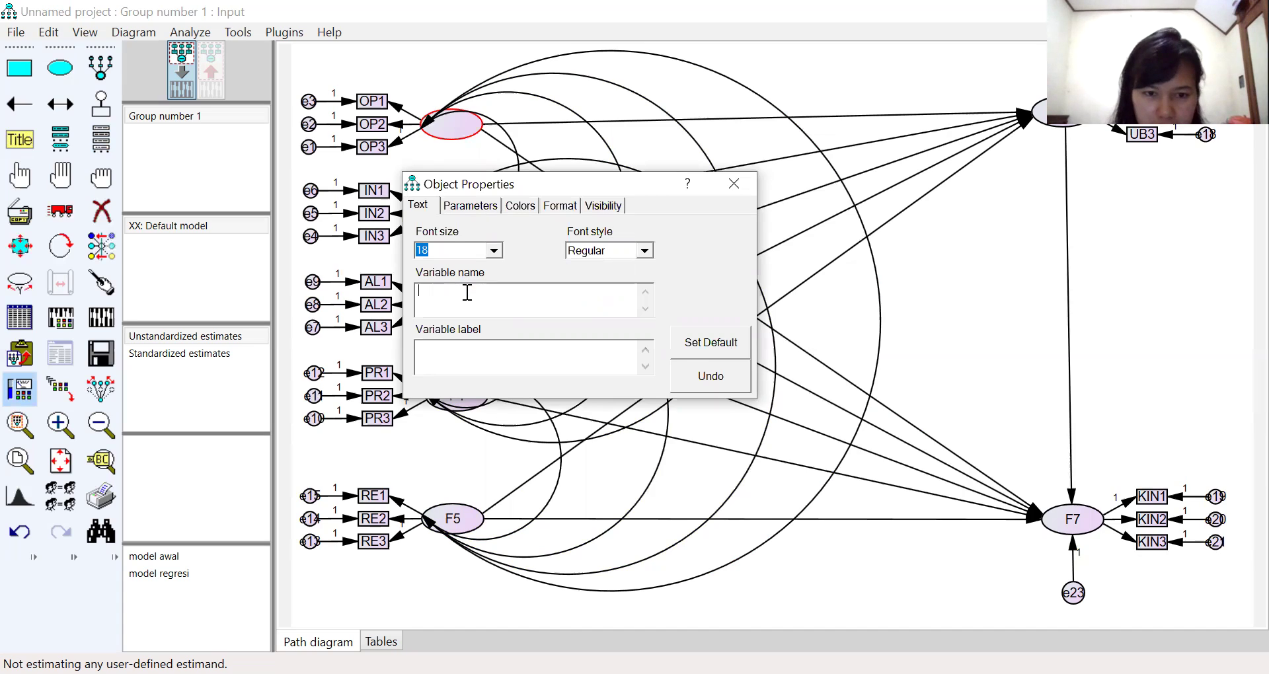
pyautogui.write('Or')
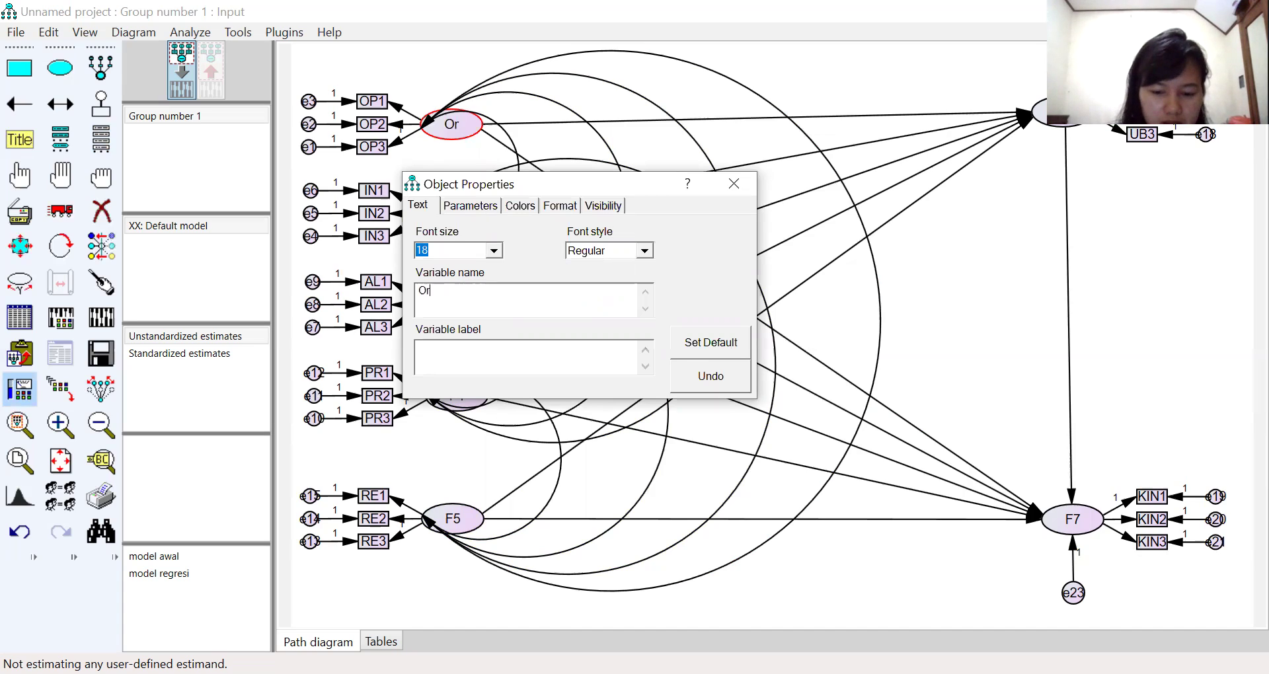
pyautogui.write('ientasi')
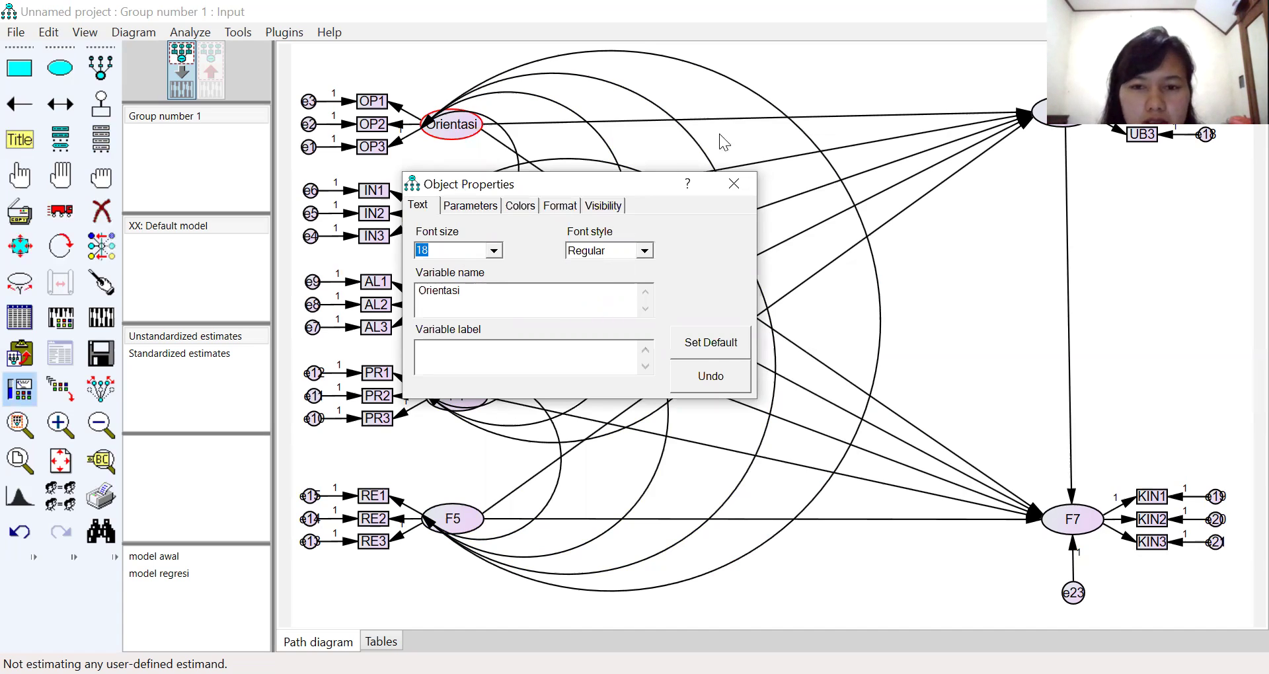
pyautogui.click(731, 183)
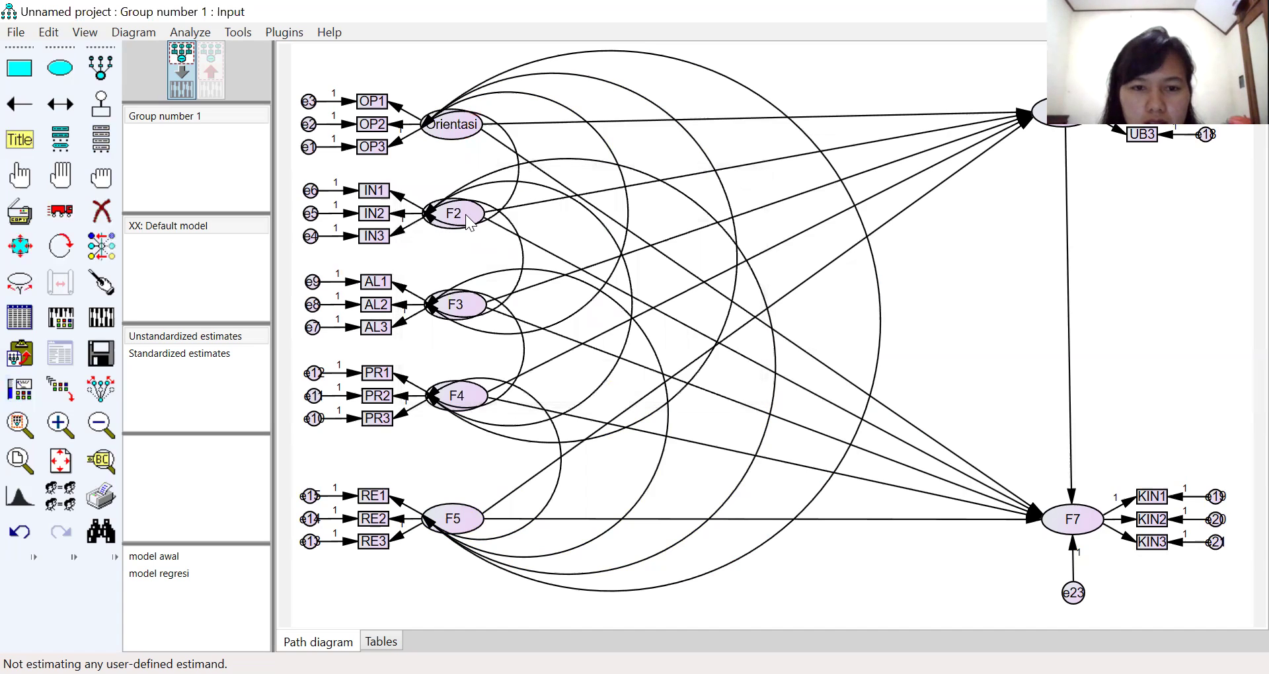
# Rename latent variable F2 as Inovasi.
pyautogui.doubleClick(466, 214)
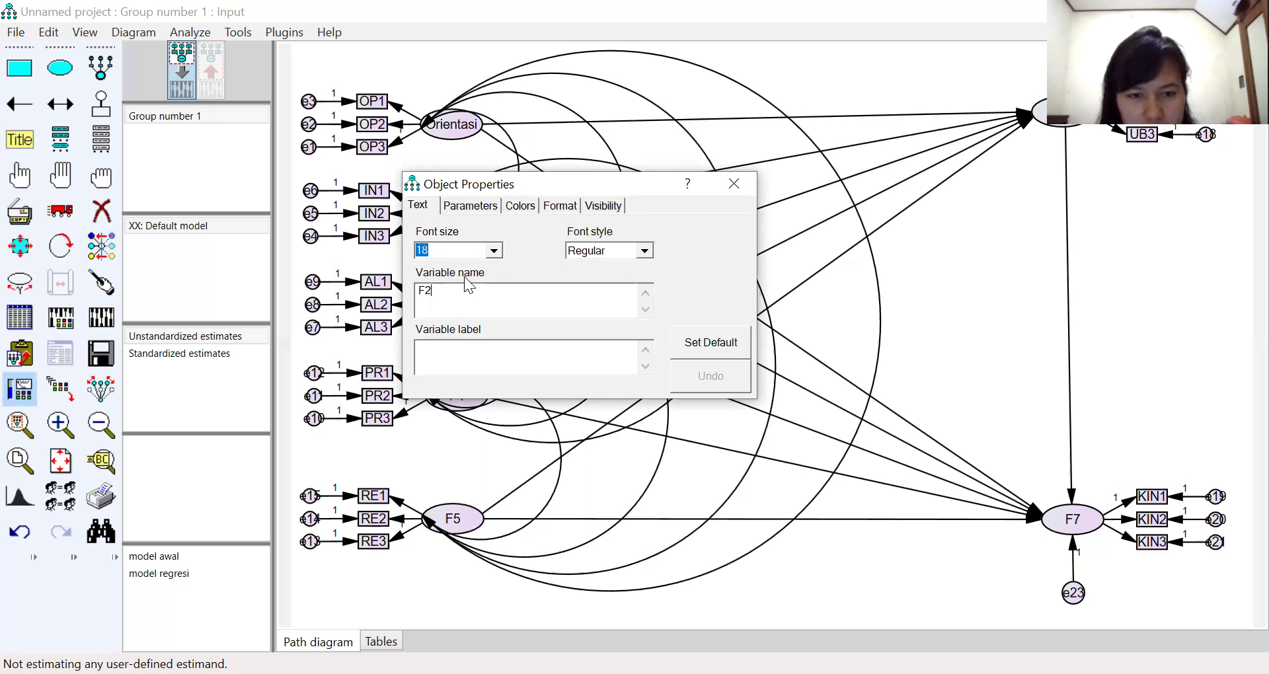
pyautogui.press('BackSpace')
pyautogui.press('BackSpace')
pyautogui.write('Inovasi')
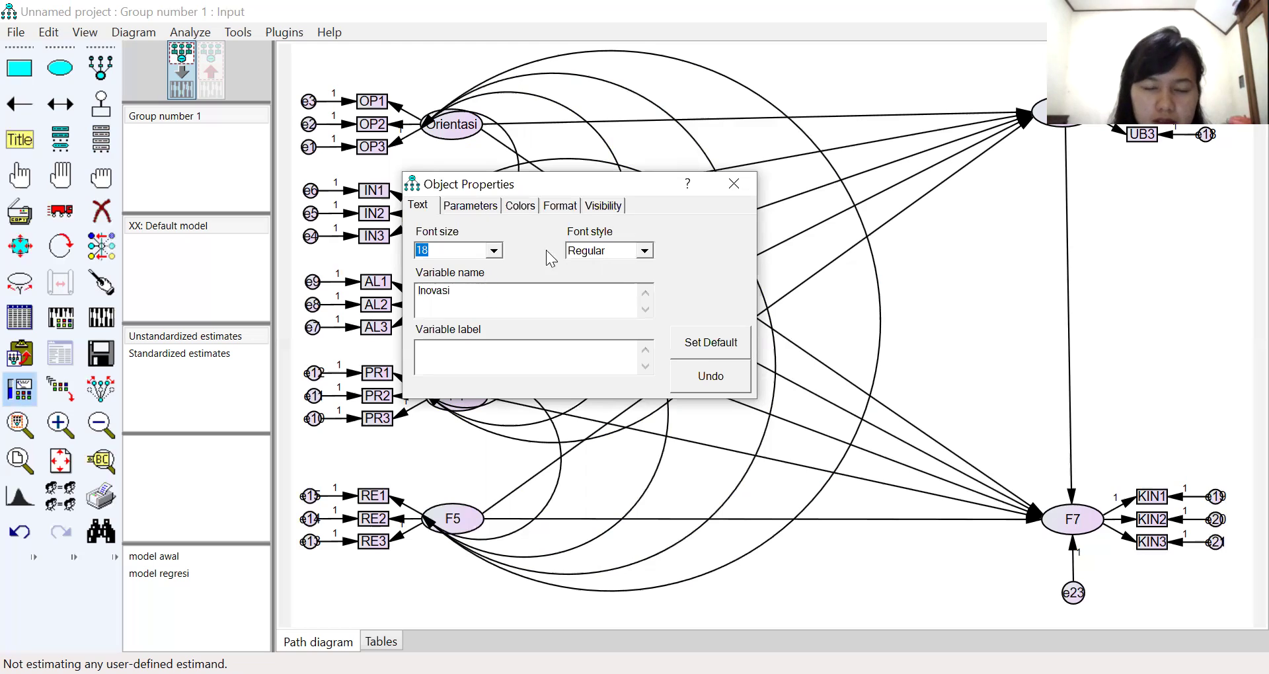
pyautogui.click(746, 177)
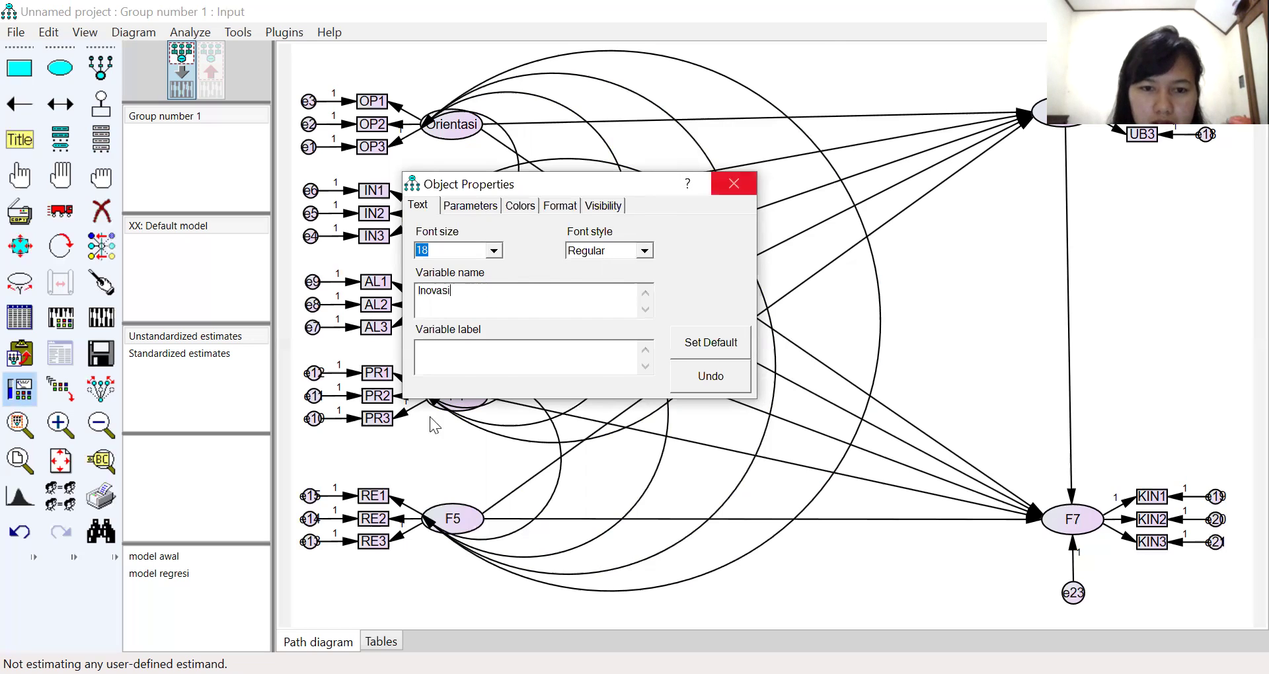
# Rename latent variable F3 as Adaptabilitas.
pyautogui.doubleClick(470, 313)
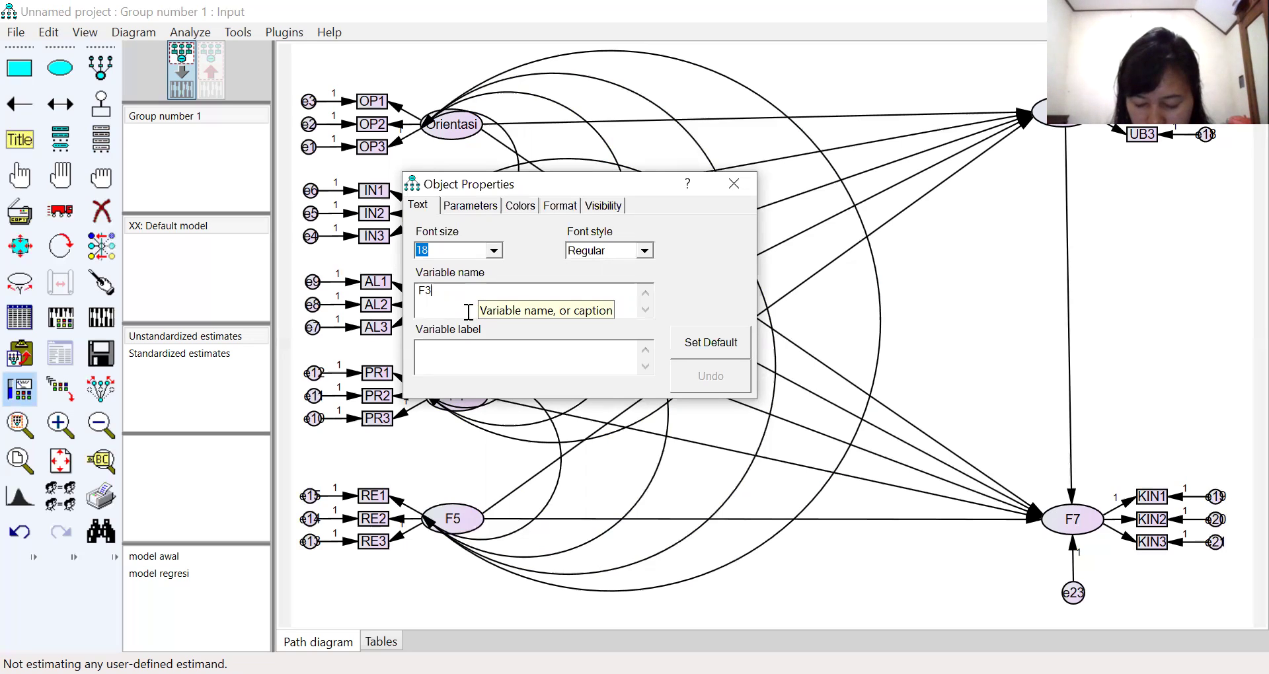
pyautogui.press('BackSpace')
pyautogui.press('BackSpace')
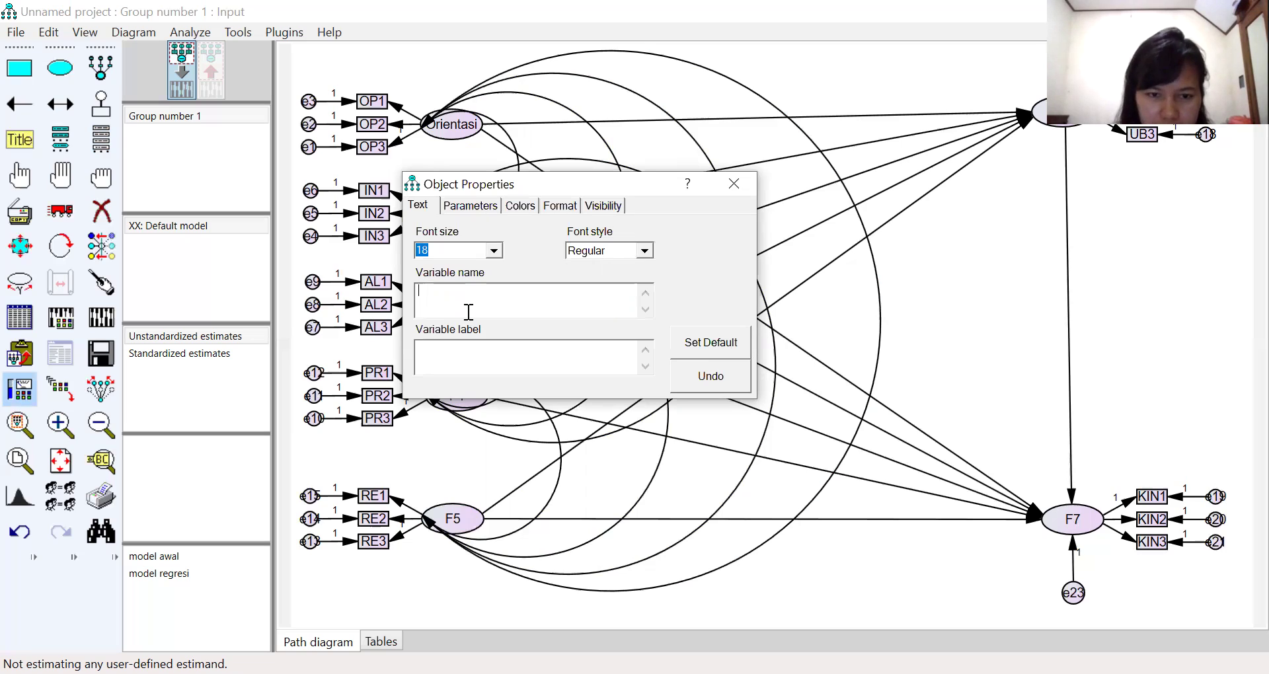
pyautogui.write('Adap')
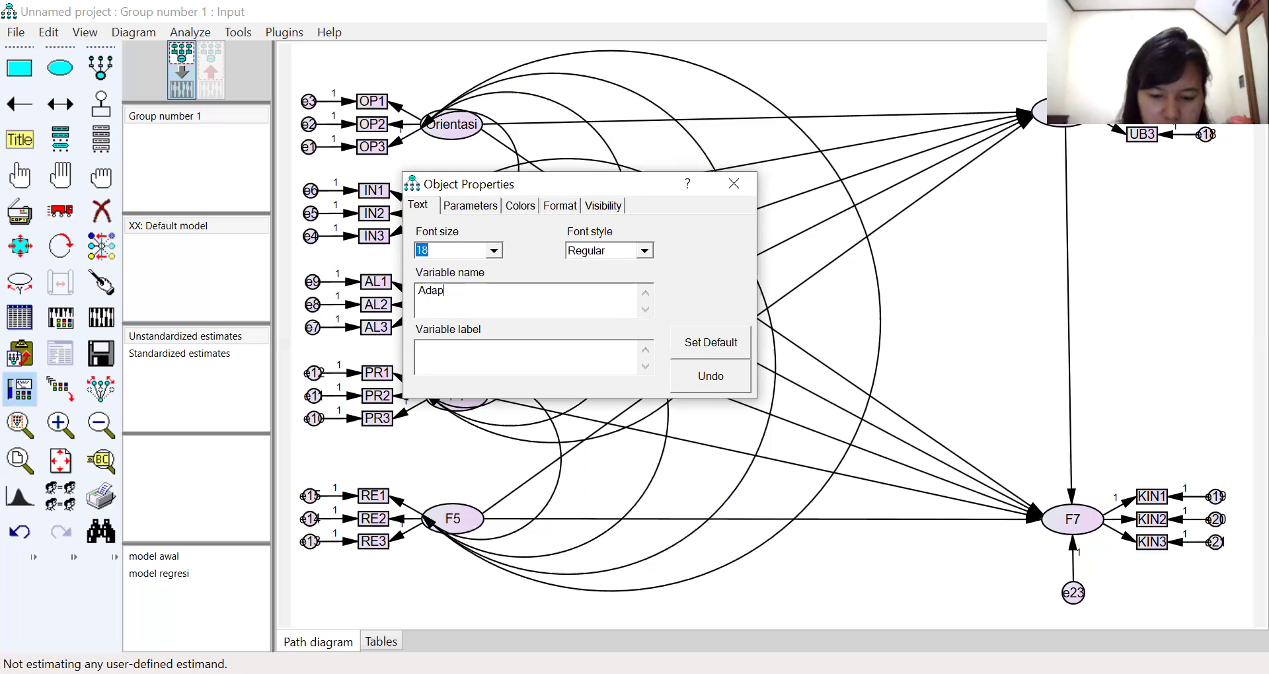
pyautogui.write('tabilitas')
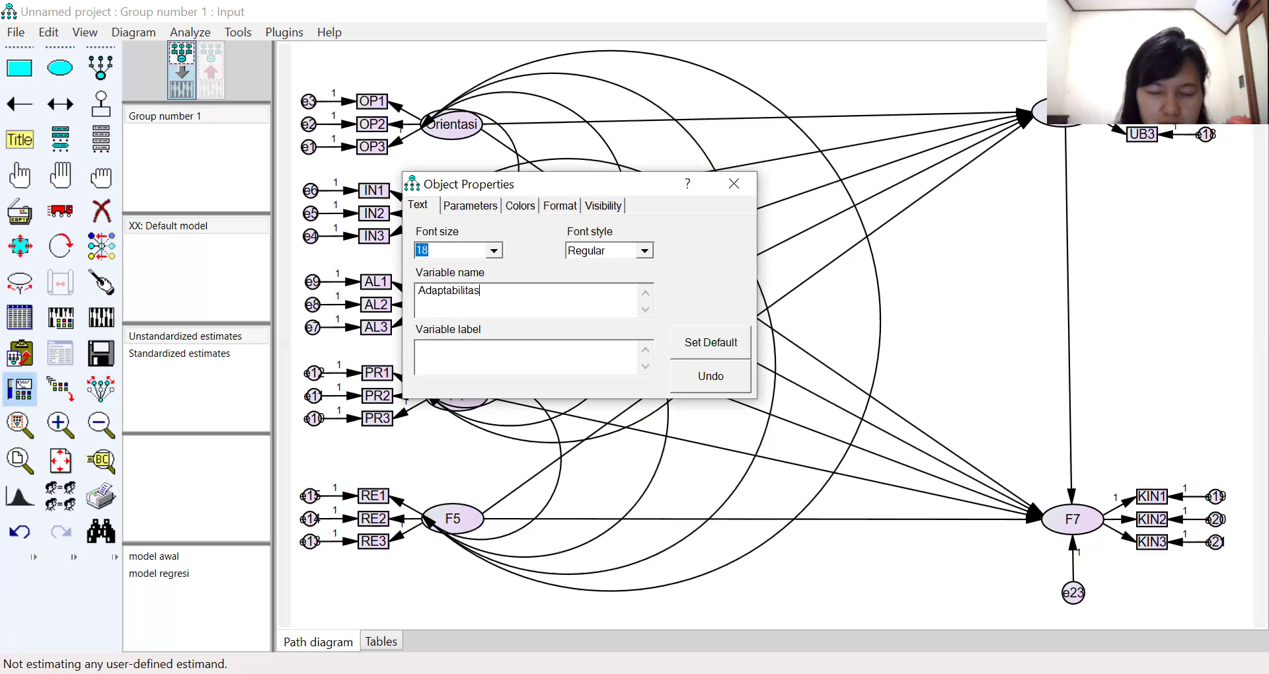
pyautogui.click(734, 184)
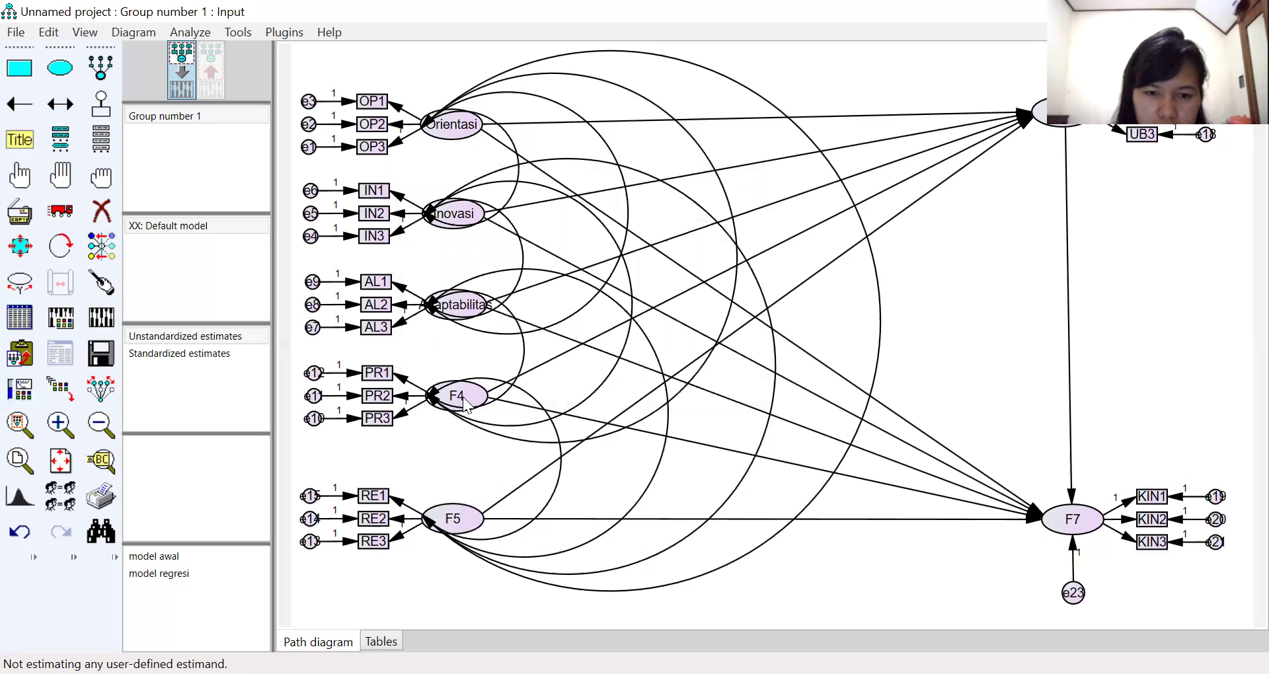
# Rename latent variable F4 as Promosi.
pyautogui.doubleClick(465, 395)
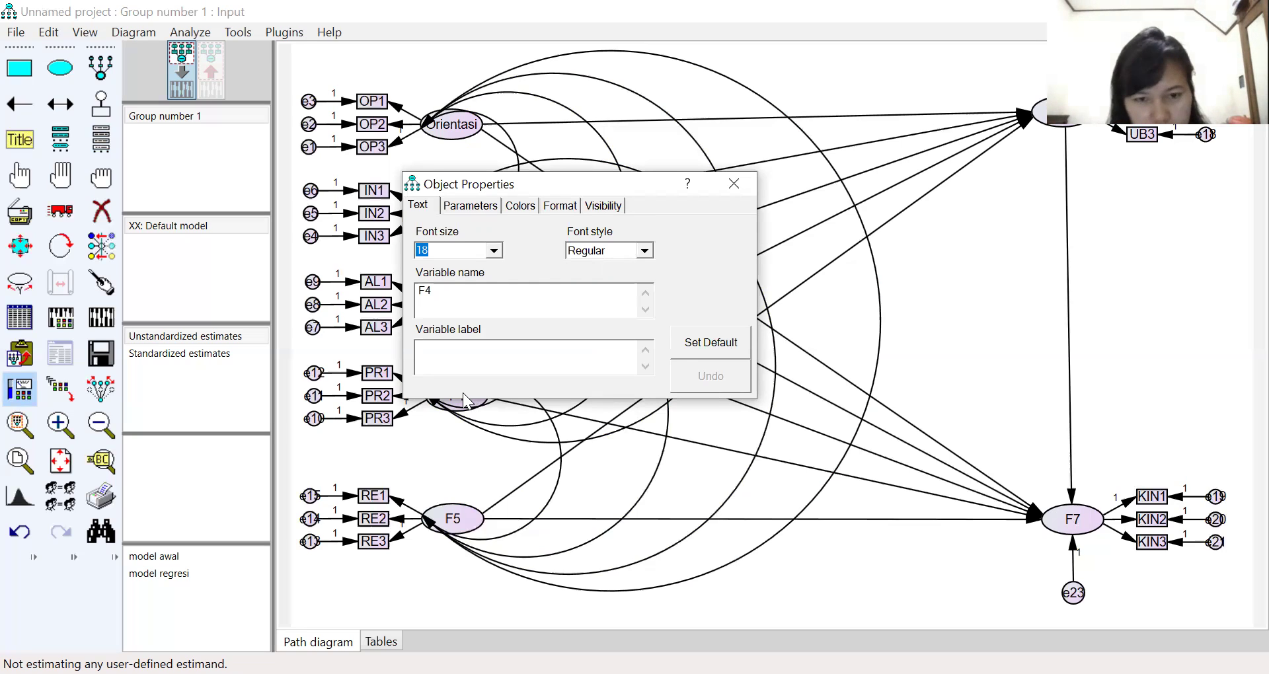
pyautogui.press('BackSpace')
pyautogui.press('BackSpace')
pyautogui.write('Pr')
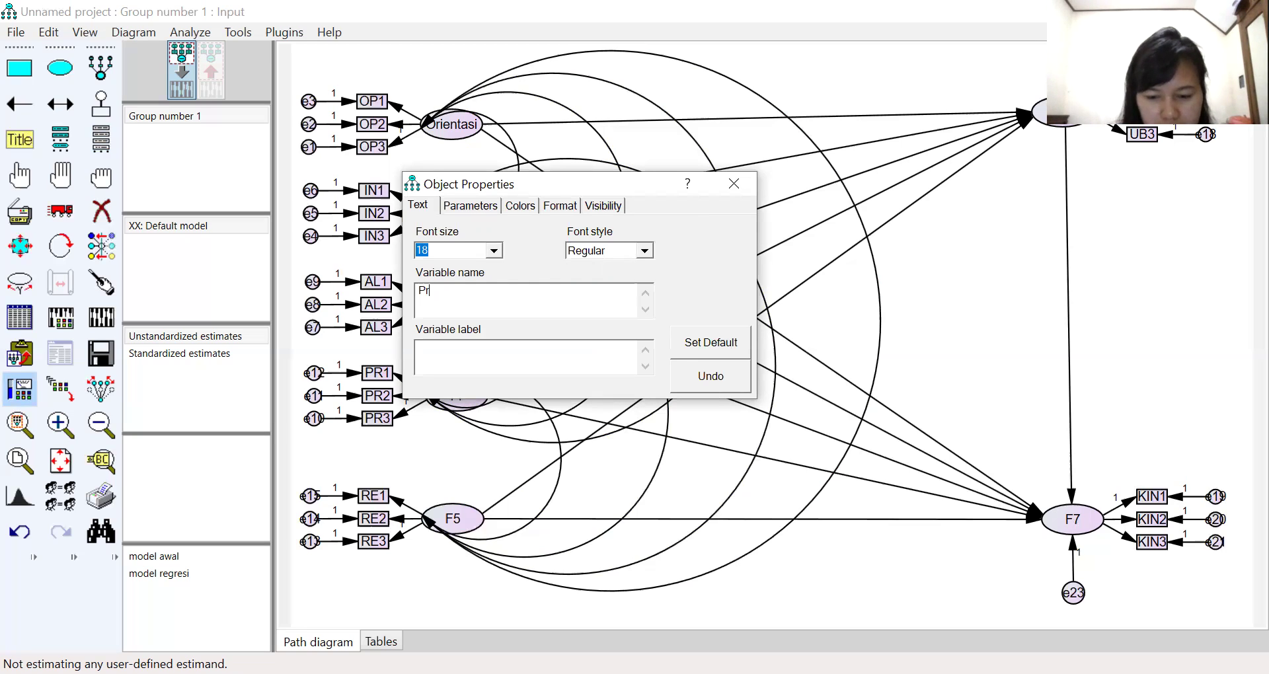
pyautogui.write('omosi')
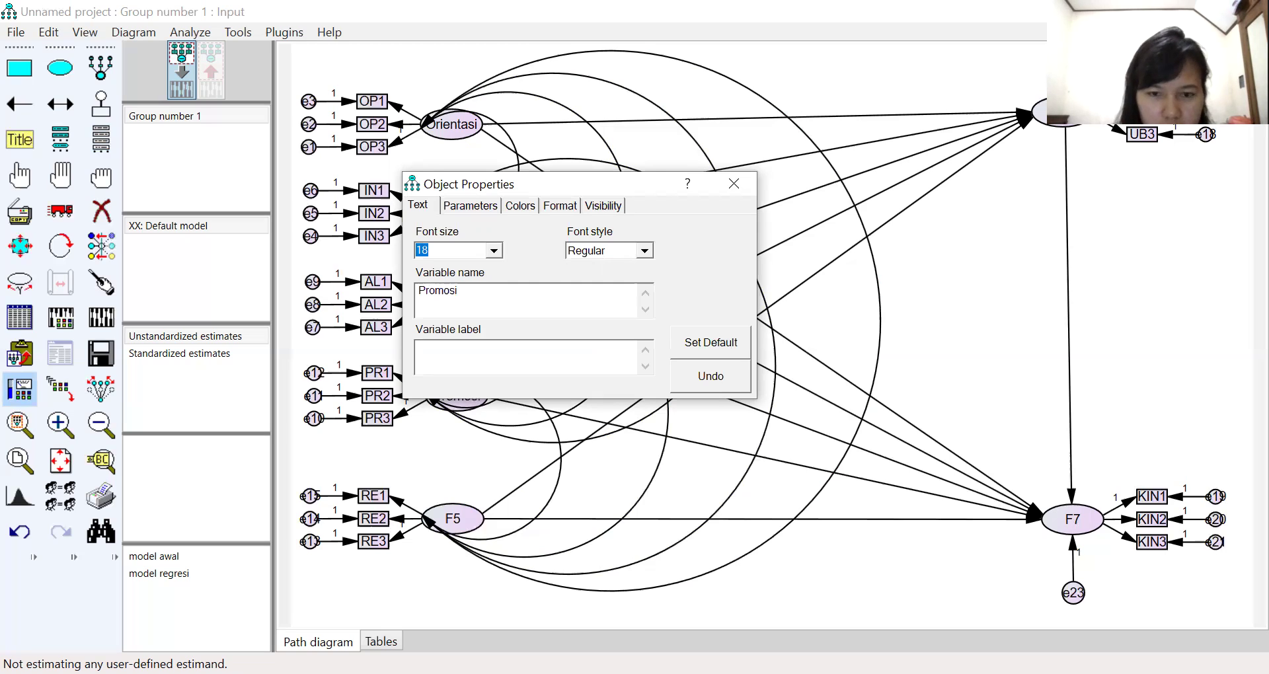
pyautogui.click(733, 183)
# Rename latent variable F5 as Reputasi.
pyautogui.doubleClick(461, 522)
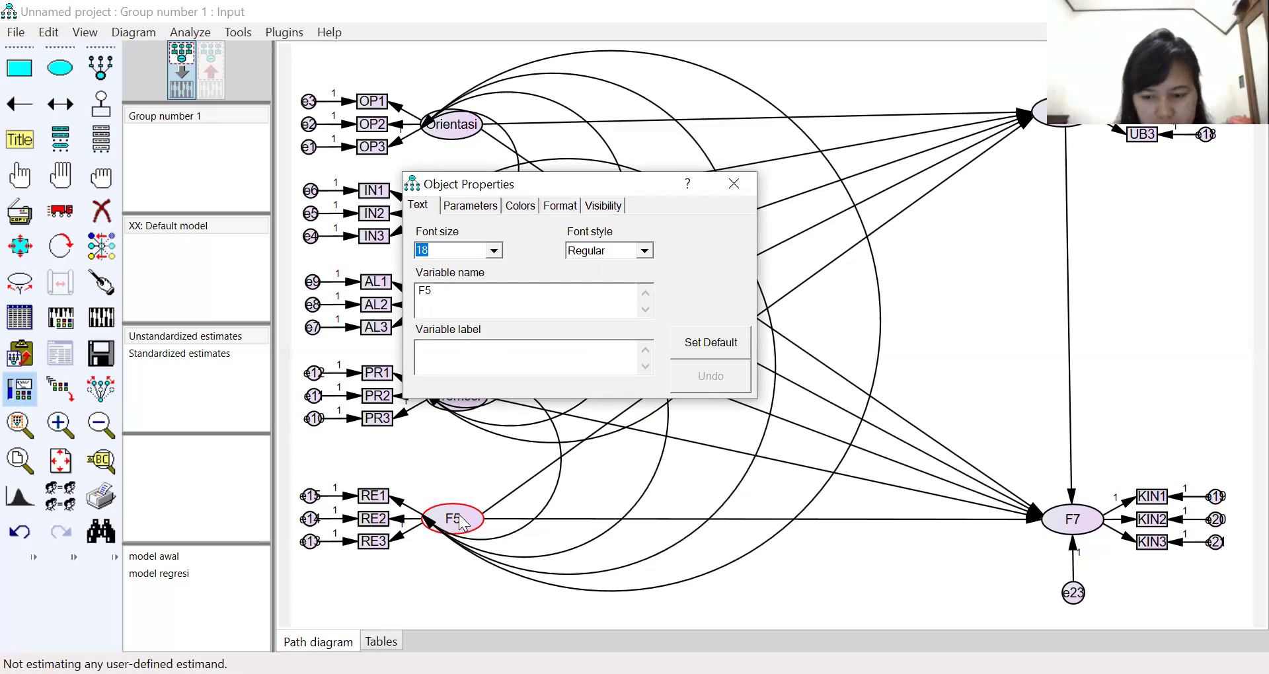
pyautogui.press('BackSpace')
pyautogui.press('BackSpace')
pyautogui.write('re')
pyautogui.press('BackSpace')
pyautogui.press('BackSpace')
pyautogui.write('T')
pyautogui.write('Re')
pyautogui.write('putasi')
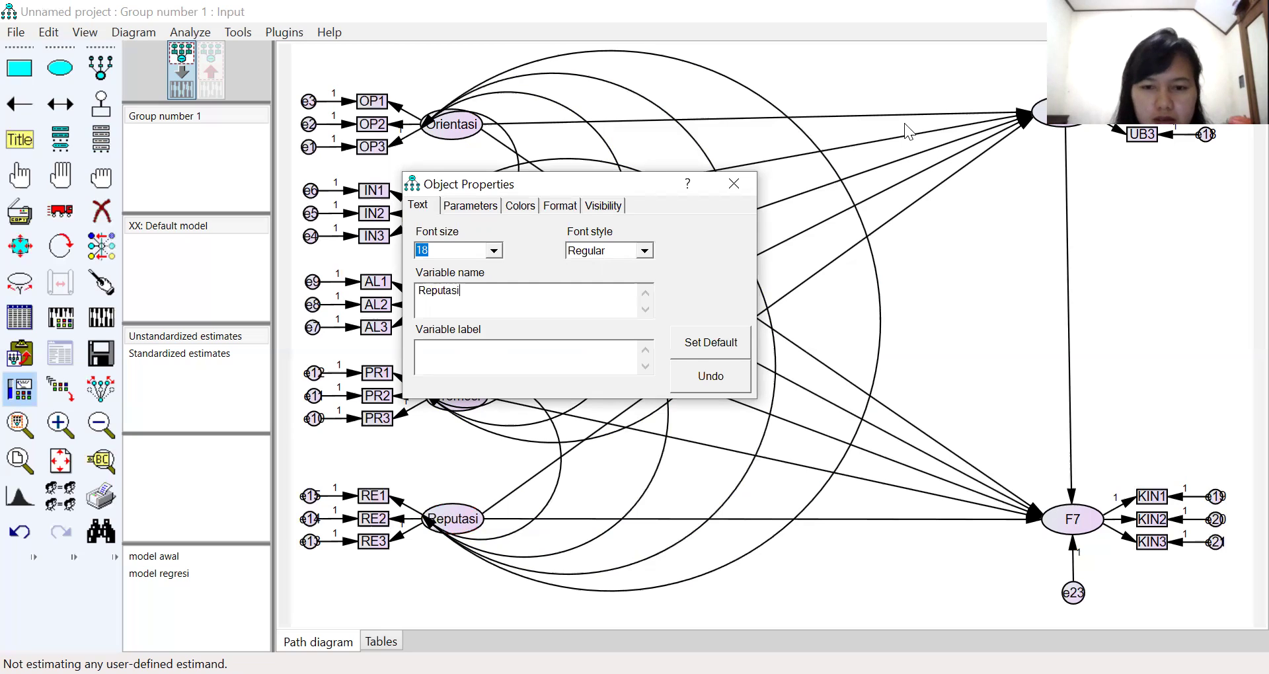
pyautogui.click(747, 187)
# Rename the endogenous latent variable with the UB indicators, above F7, as Unggul.
pyautogui.doubleClick(1069, 126)
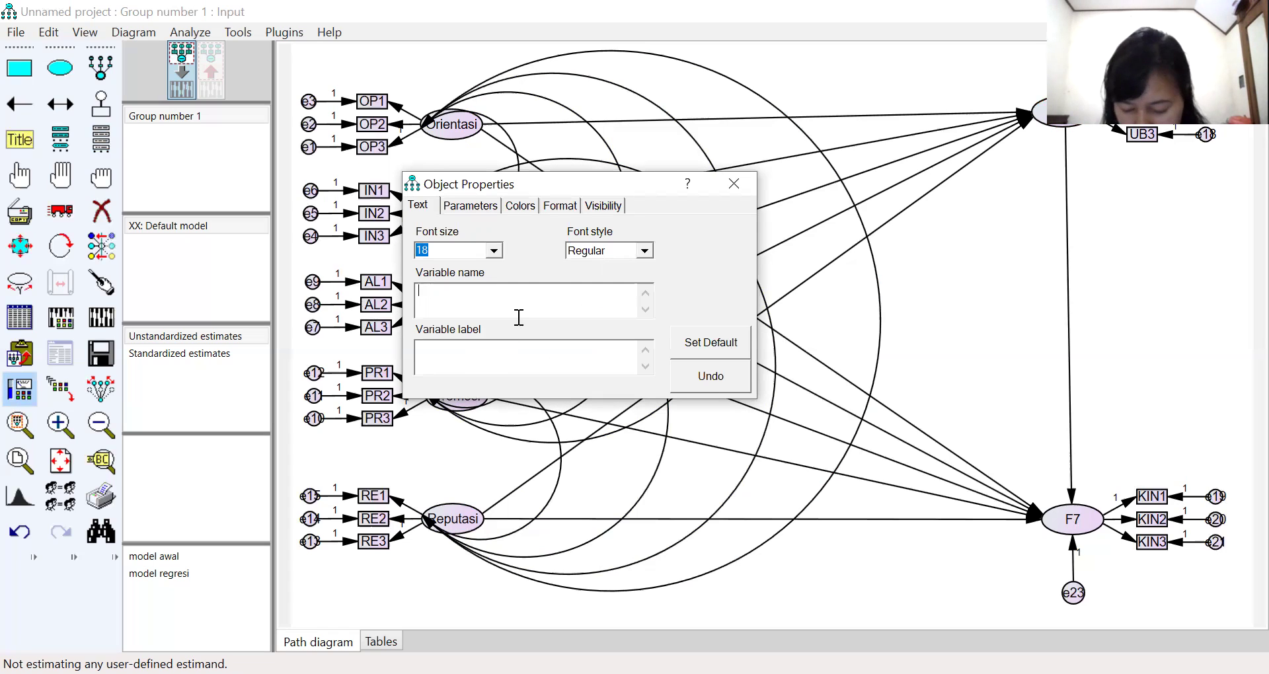
pyautogui.write('Unggul')
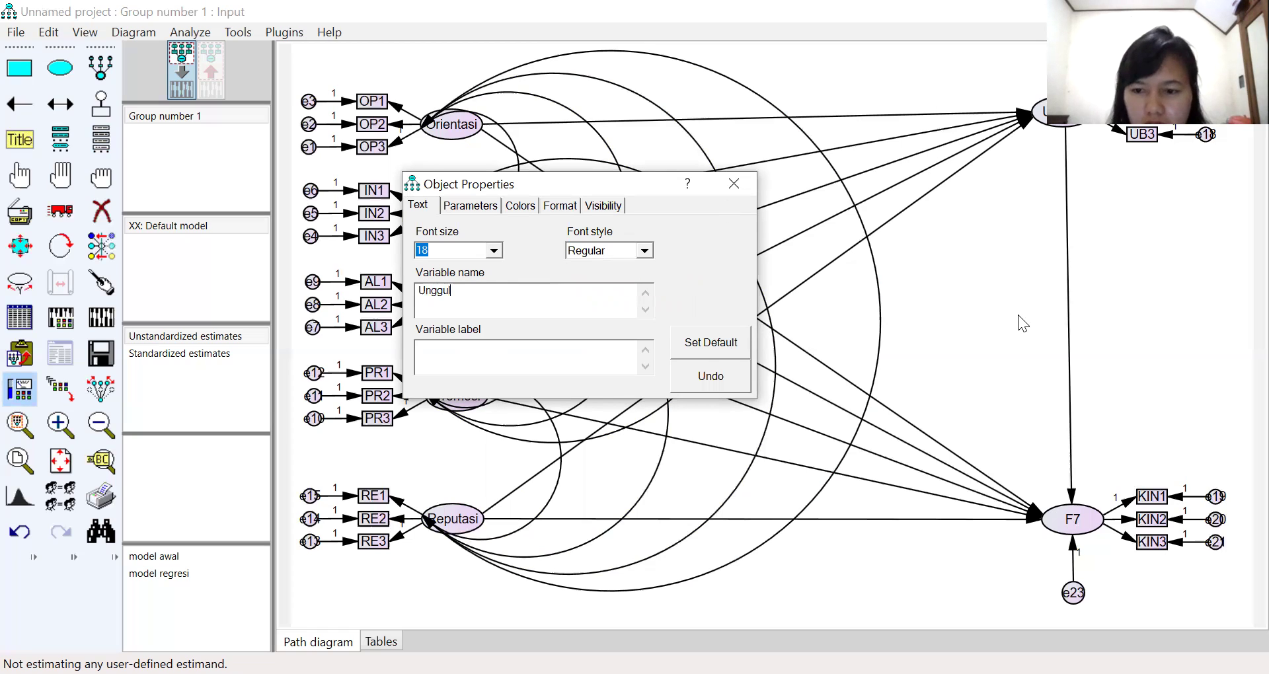
pyautogui.press('Escape')
# Rename latent variable F7 as Kinerja.
pyautogui.doubleClick(1077, 522)
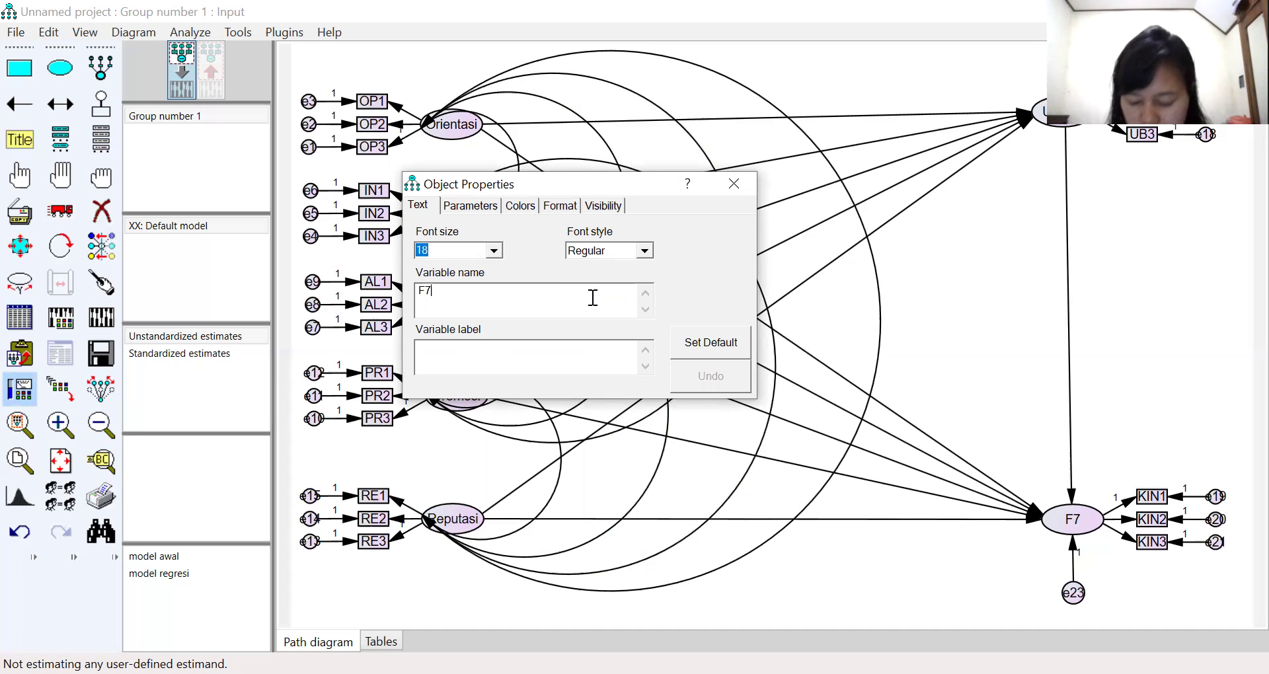
pyautogui.press('BackSpace')
pyautogui.press('BackSpace')
pyautogui.write('Kinerja')
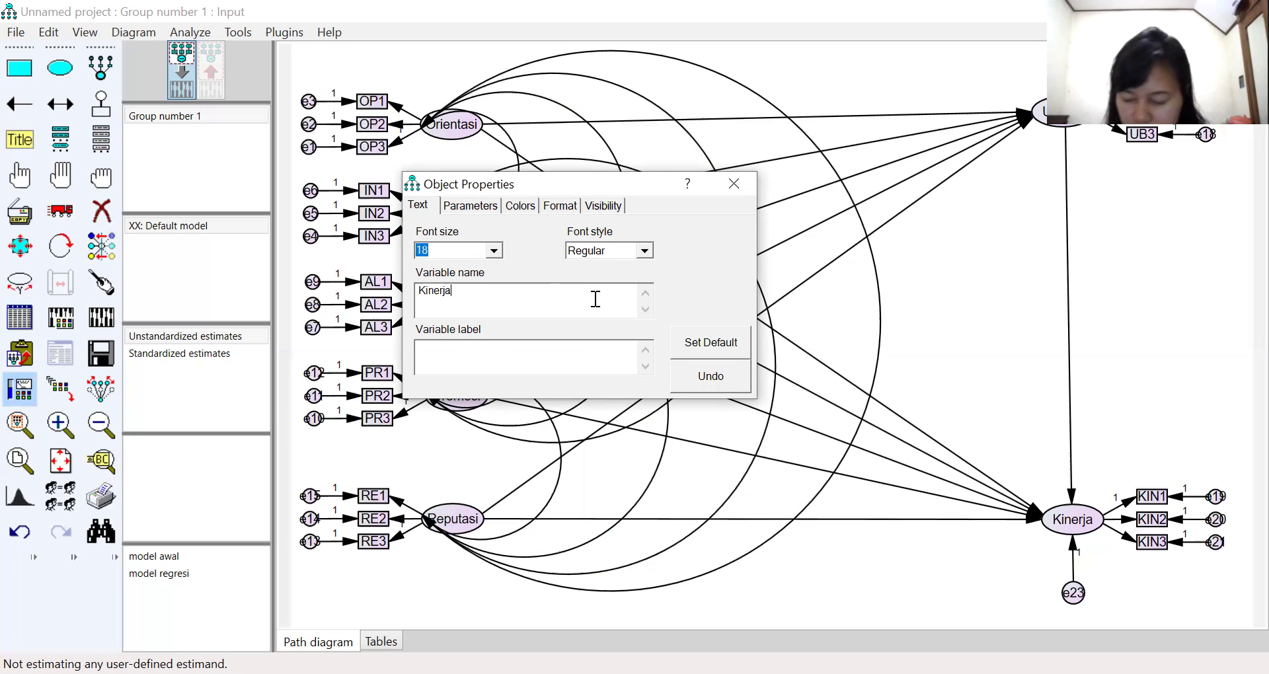
pyautogui.click(743, 179)
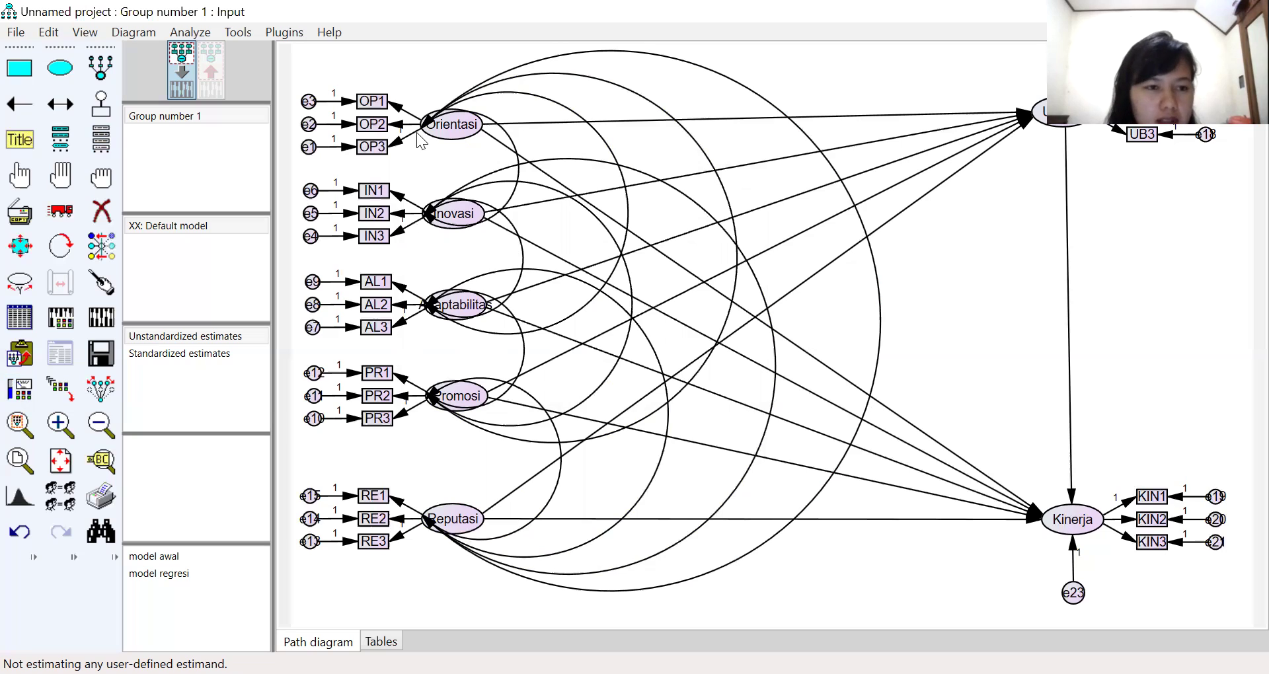
# Add a page-centred figure caption reading "Faktor-faktor yang mempengaruhi keunggulan Bersaing serta dampaknya terhadap kinerja".
pyautogui.click(10, 148)
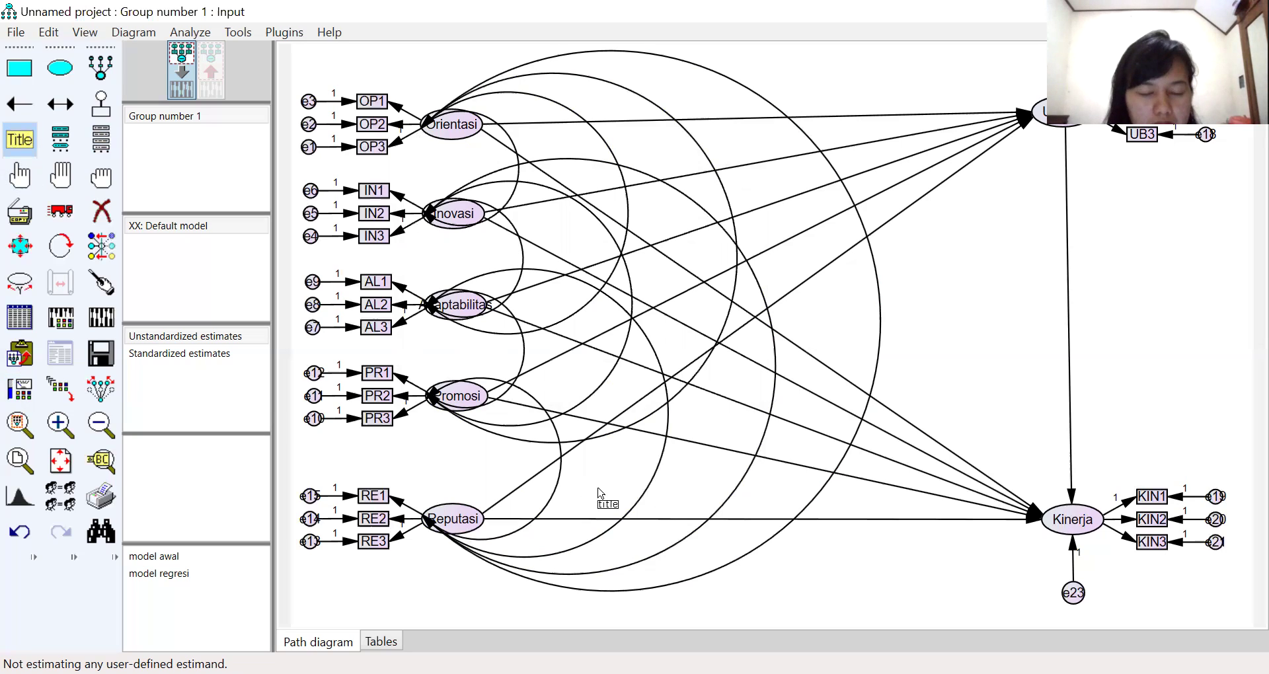
pyautogui.click(730, 316)
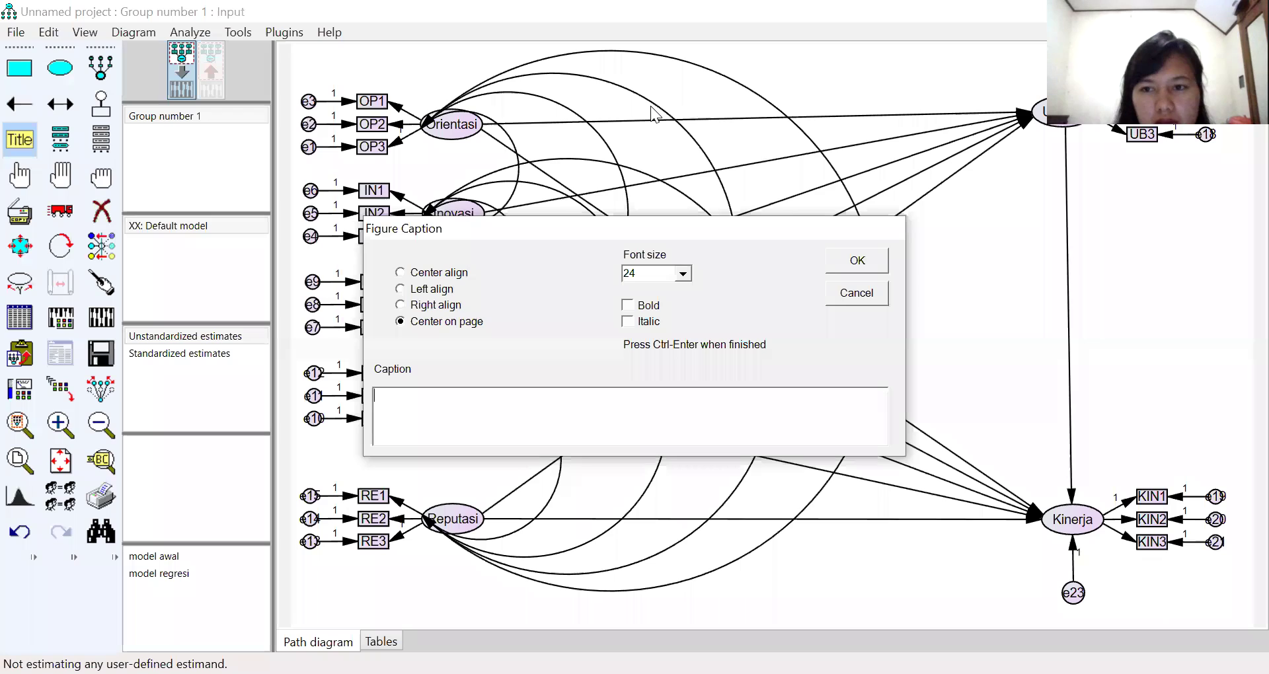
pyautogui.click(889, 476)
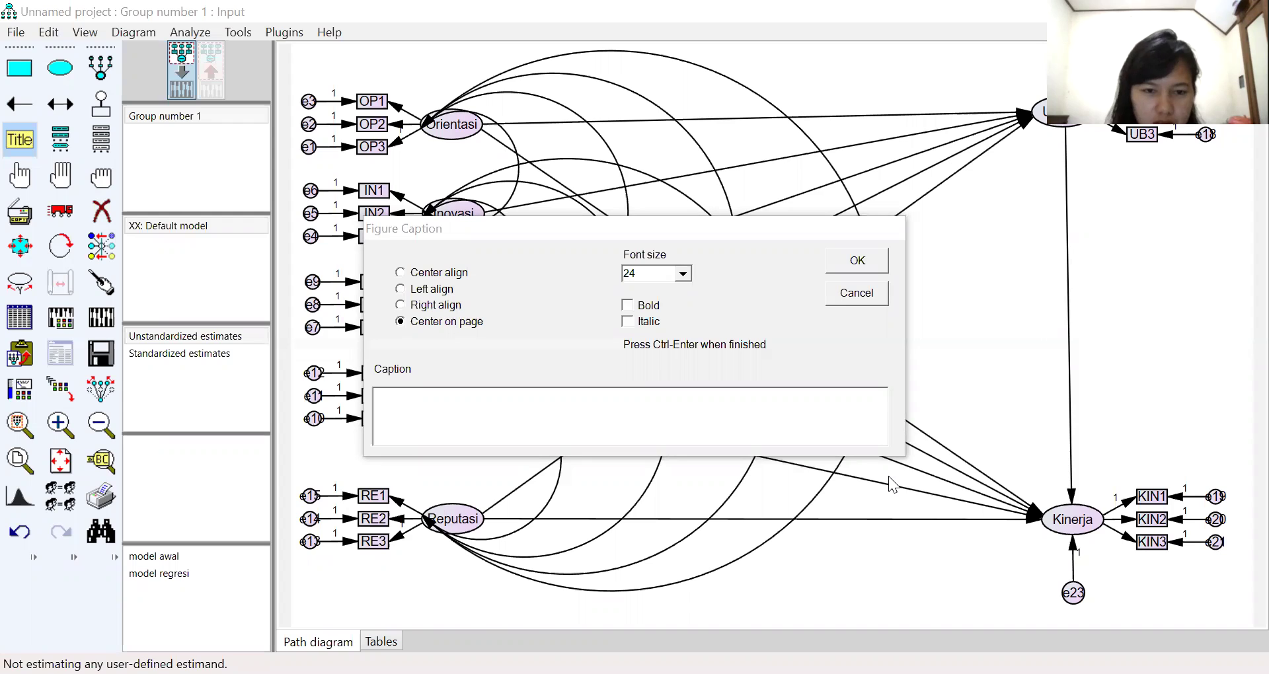
pyautogui.click(560, 452)
pyautogui.write('Faktor-faktor ')
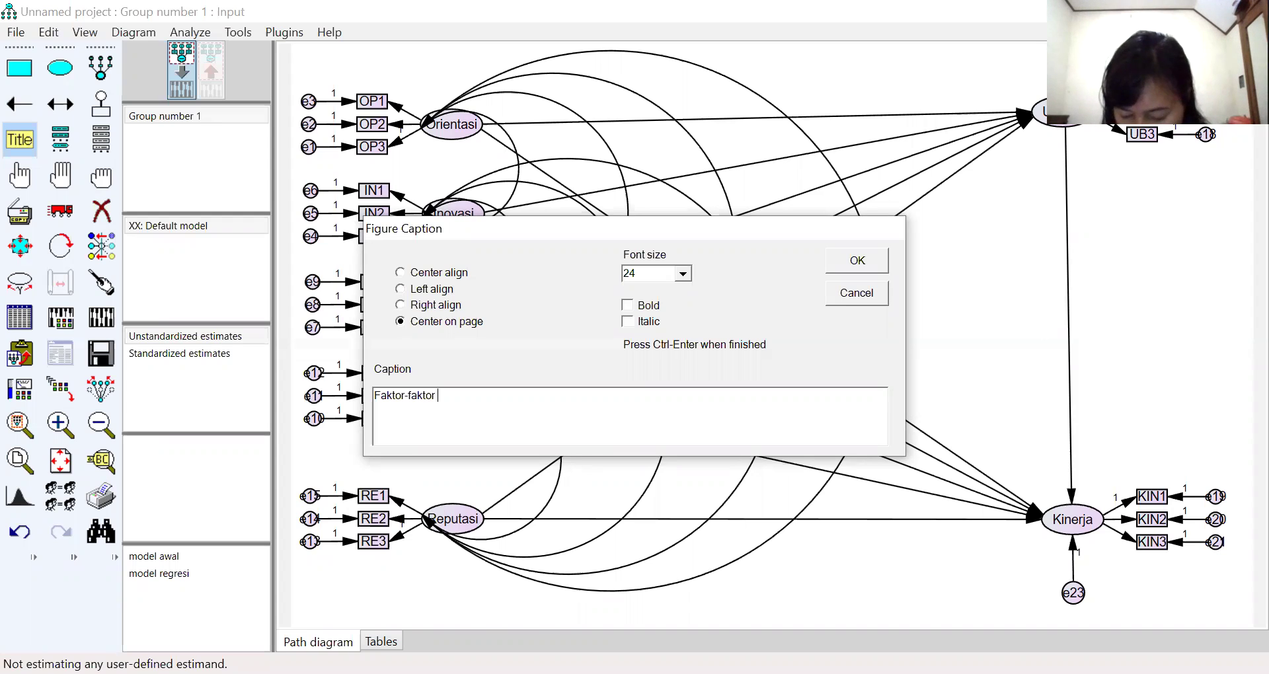
pyautogui.write('yan')
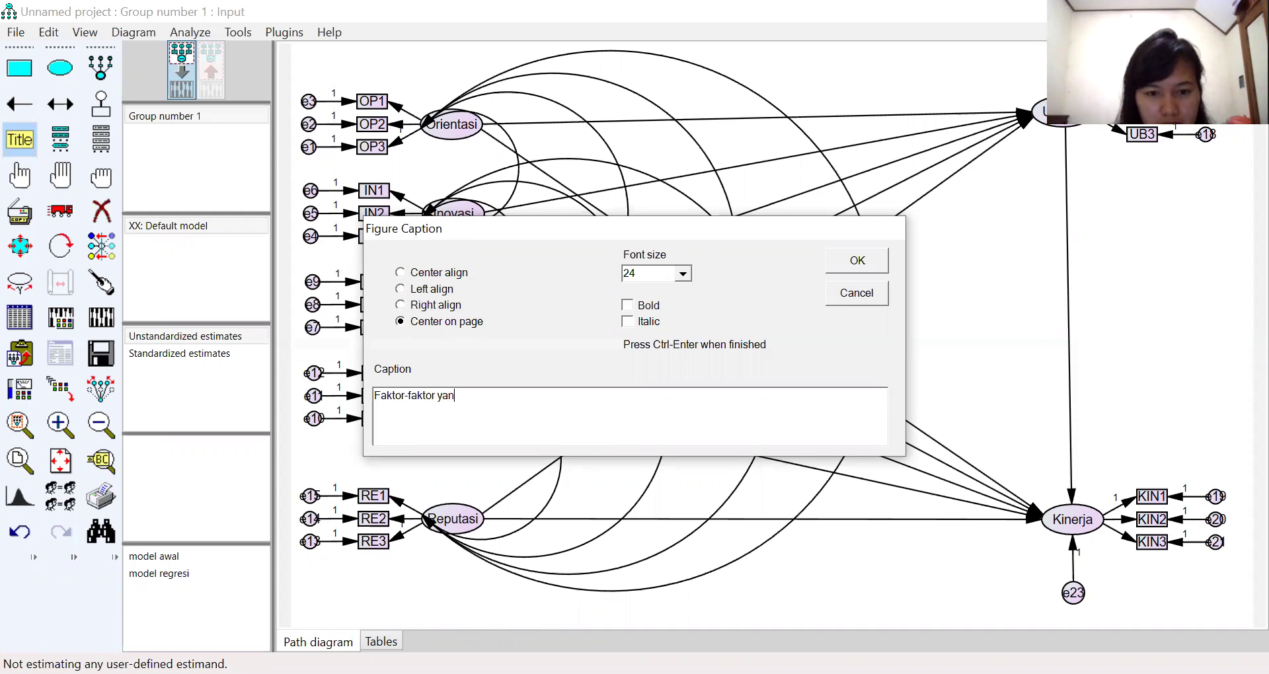
pyautogui.write('g mempe')
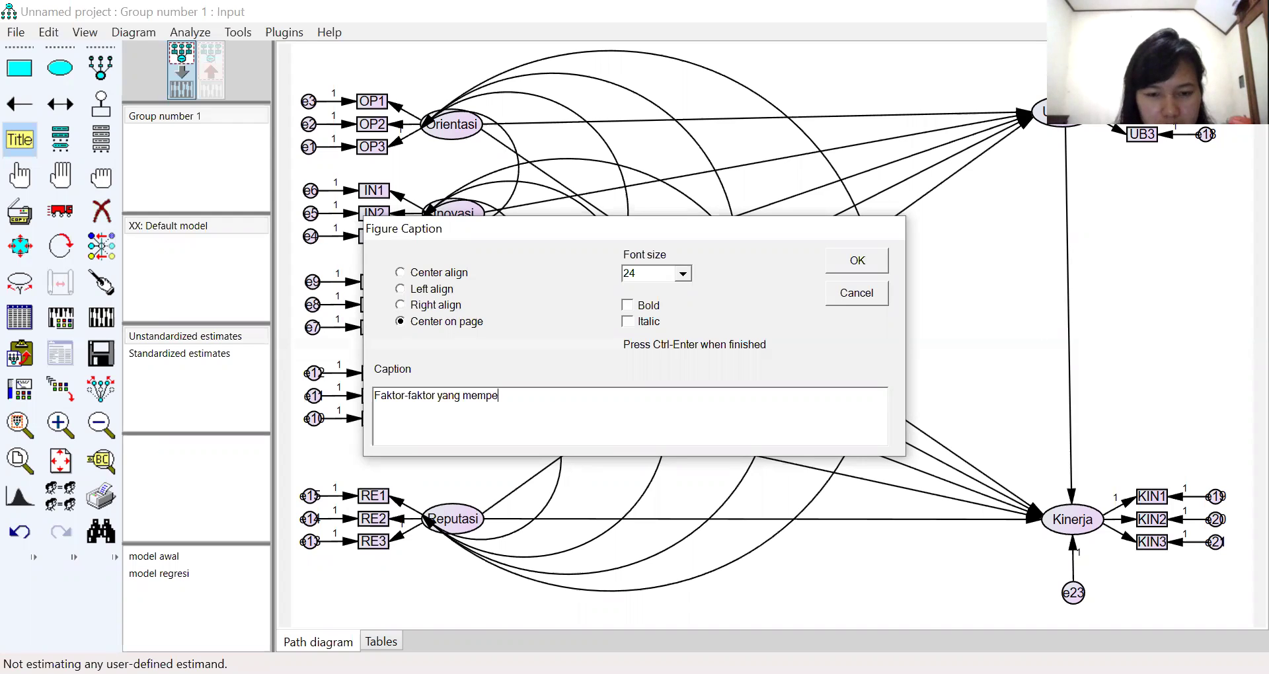
pyautogui.write('ngaruh')
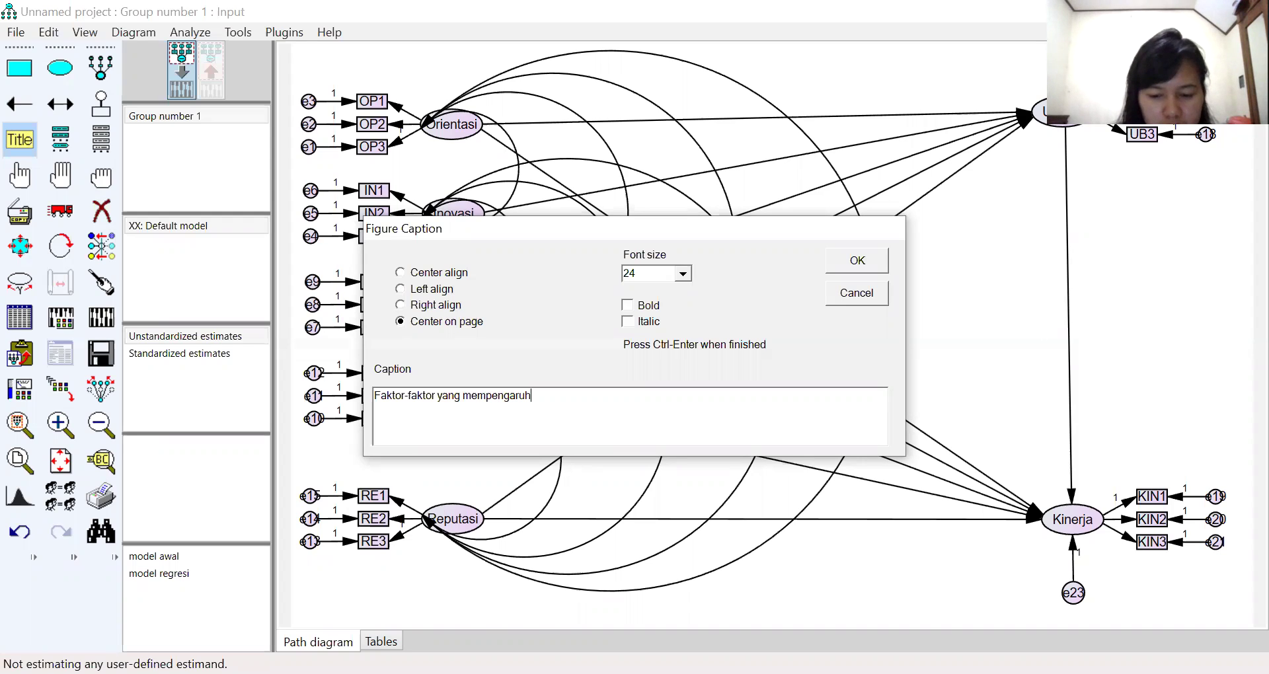
pyautogui.write('i keunggulan Bersaing')
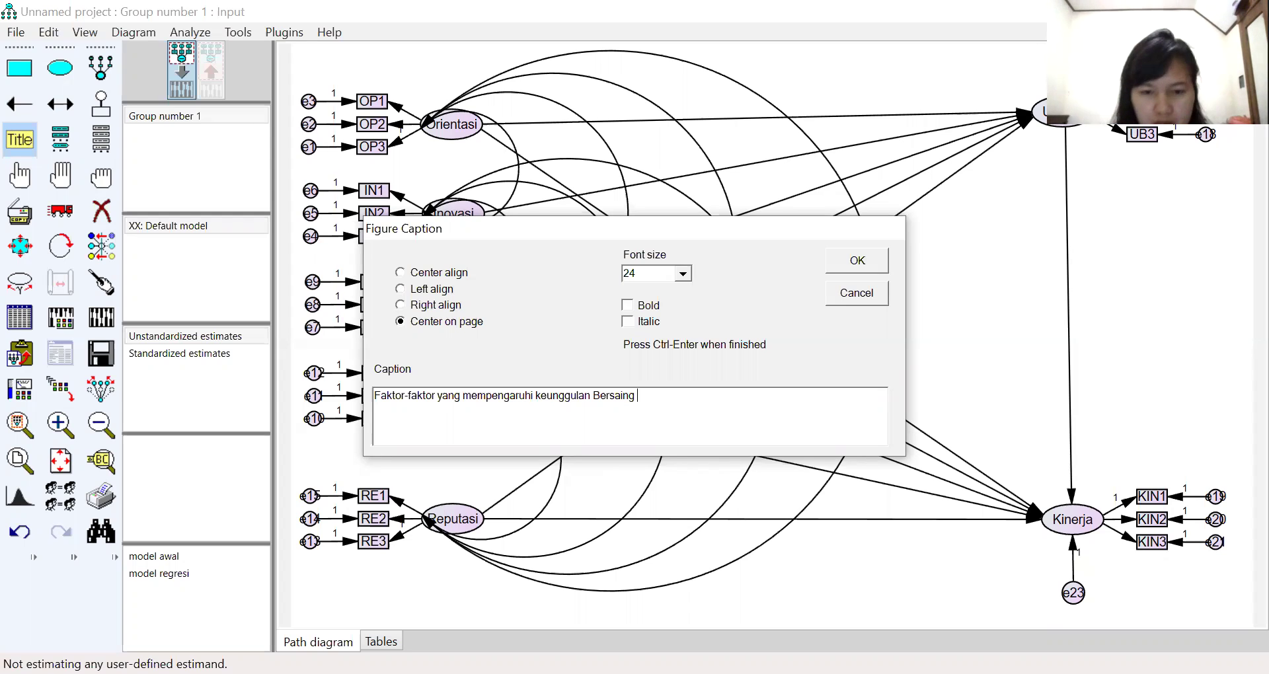
pyautogui.write('serta ')
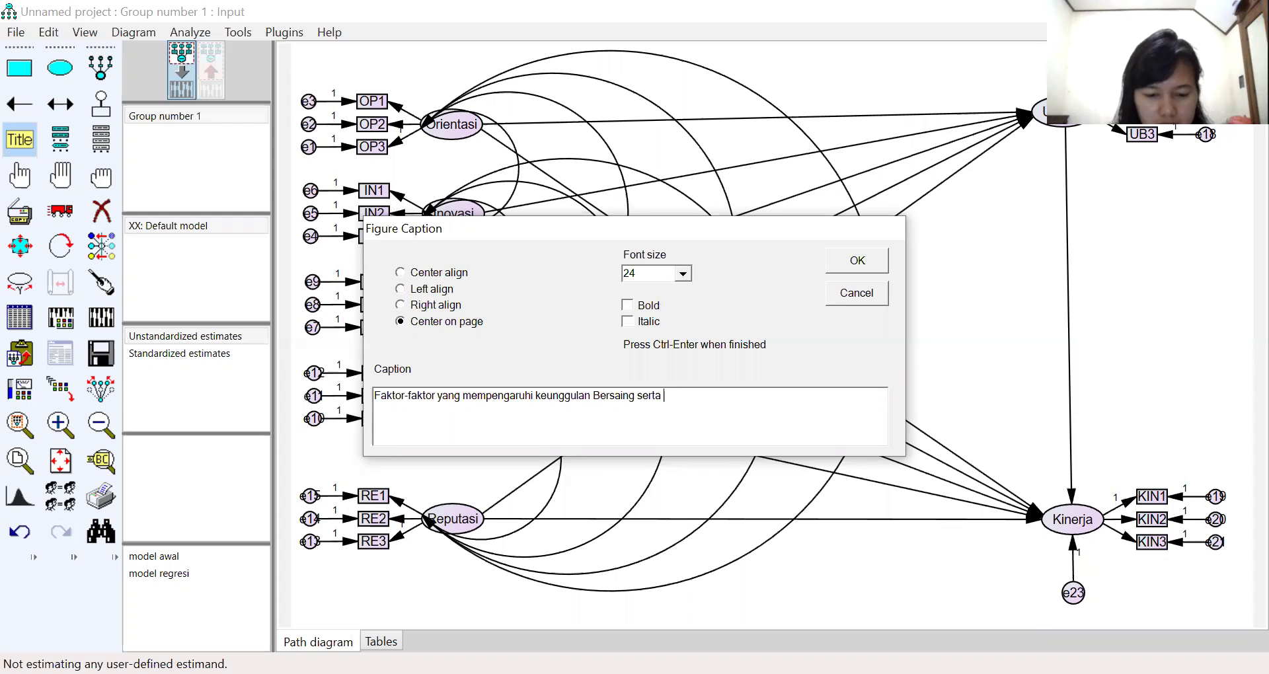
pyautogui.write('dampaknya t')
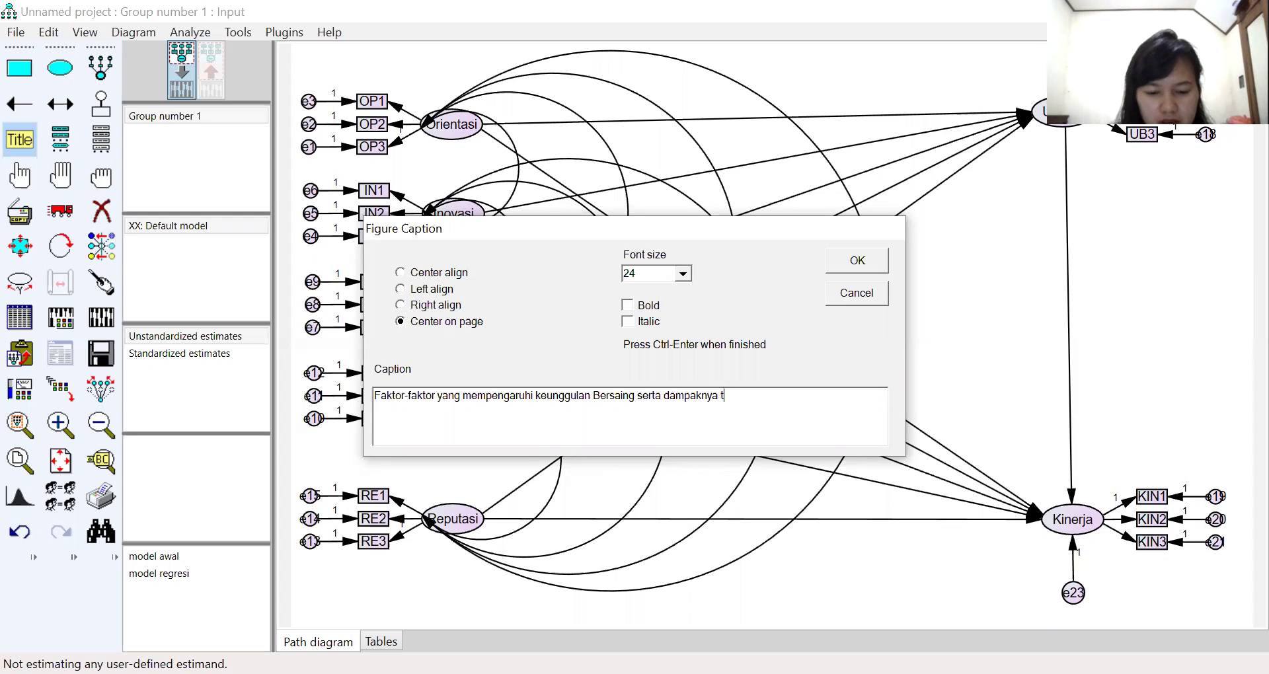
pyautogui.write('erhadap kin')
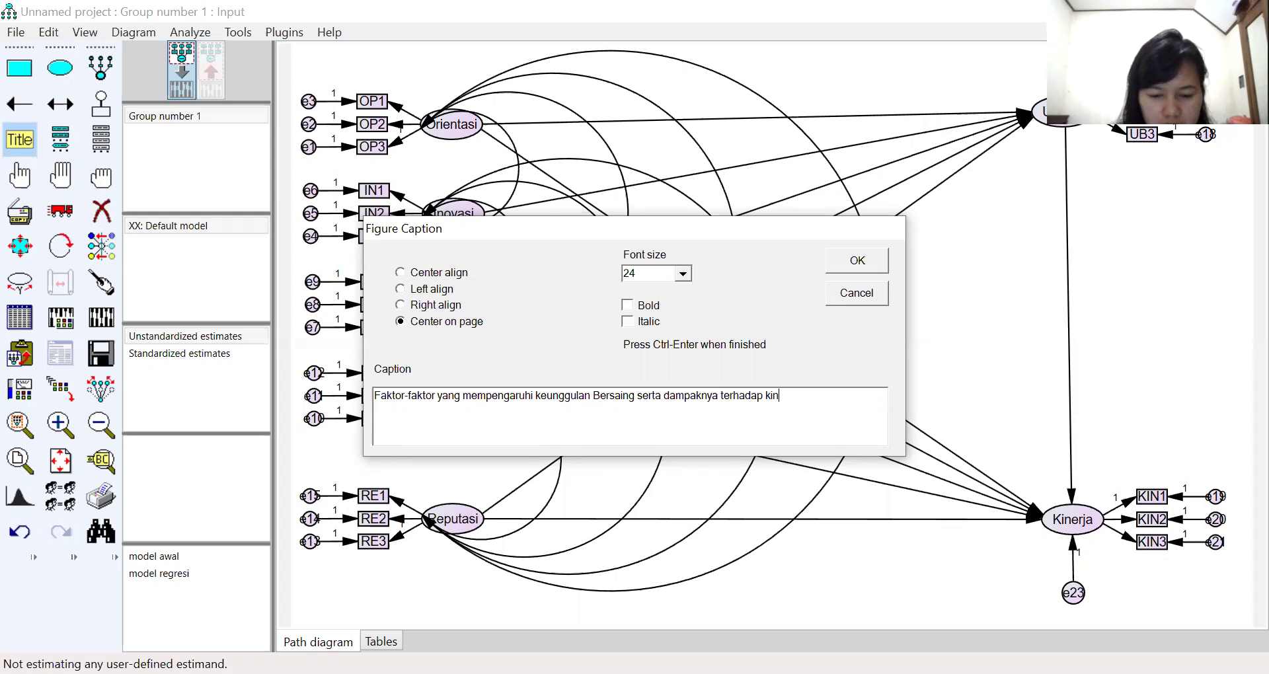
pyautogui.write('erja')
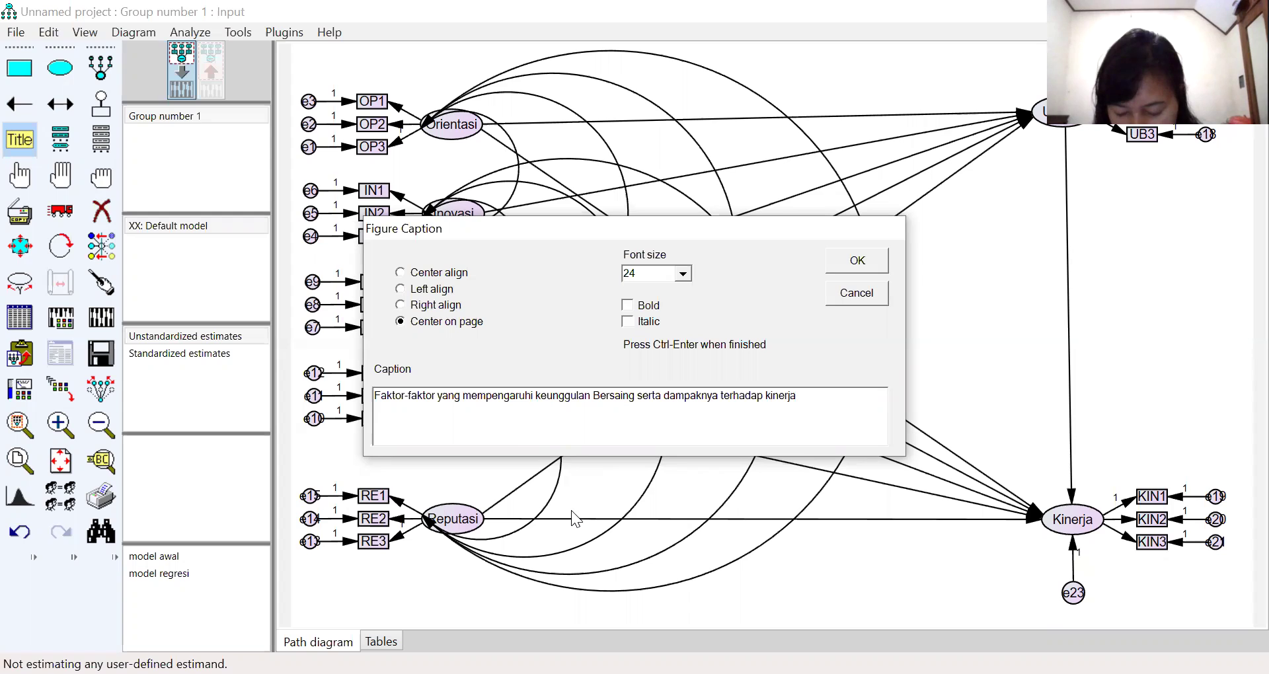
pyautogui.click(857, 260)
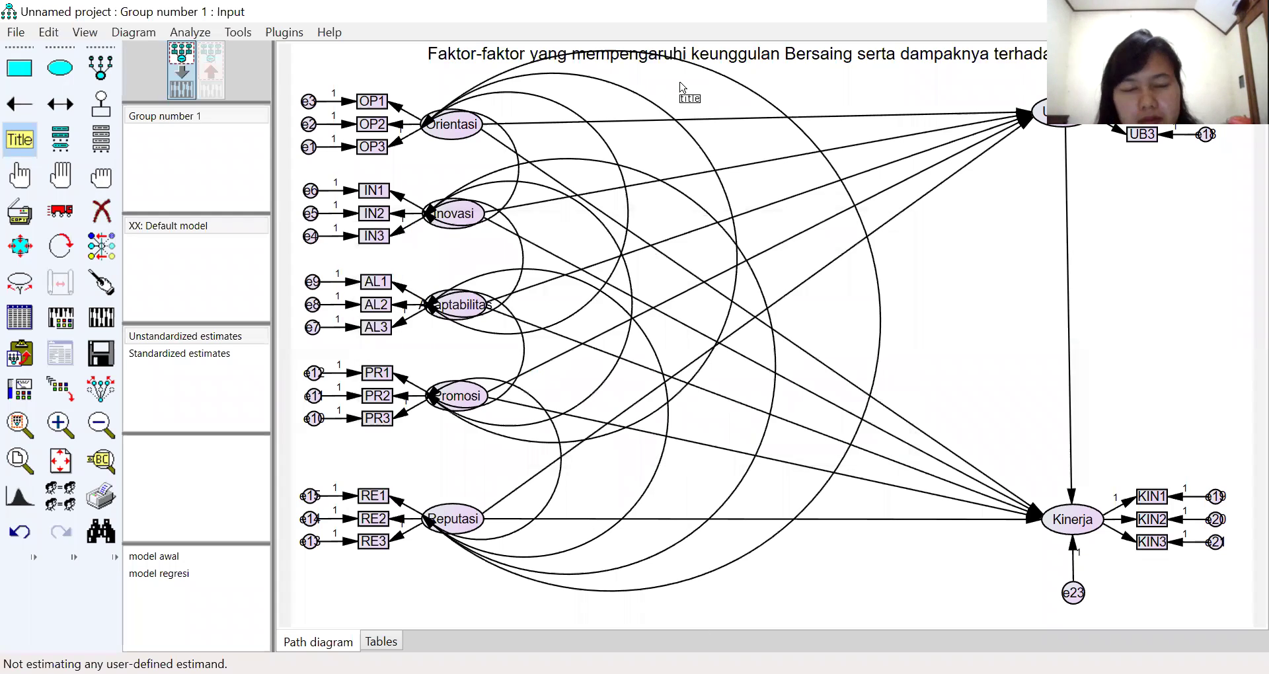
# Check the title caption's settings without changing them and move the title slightly lower on the diagram.
pyautogui.click(768, 61)
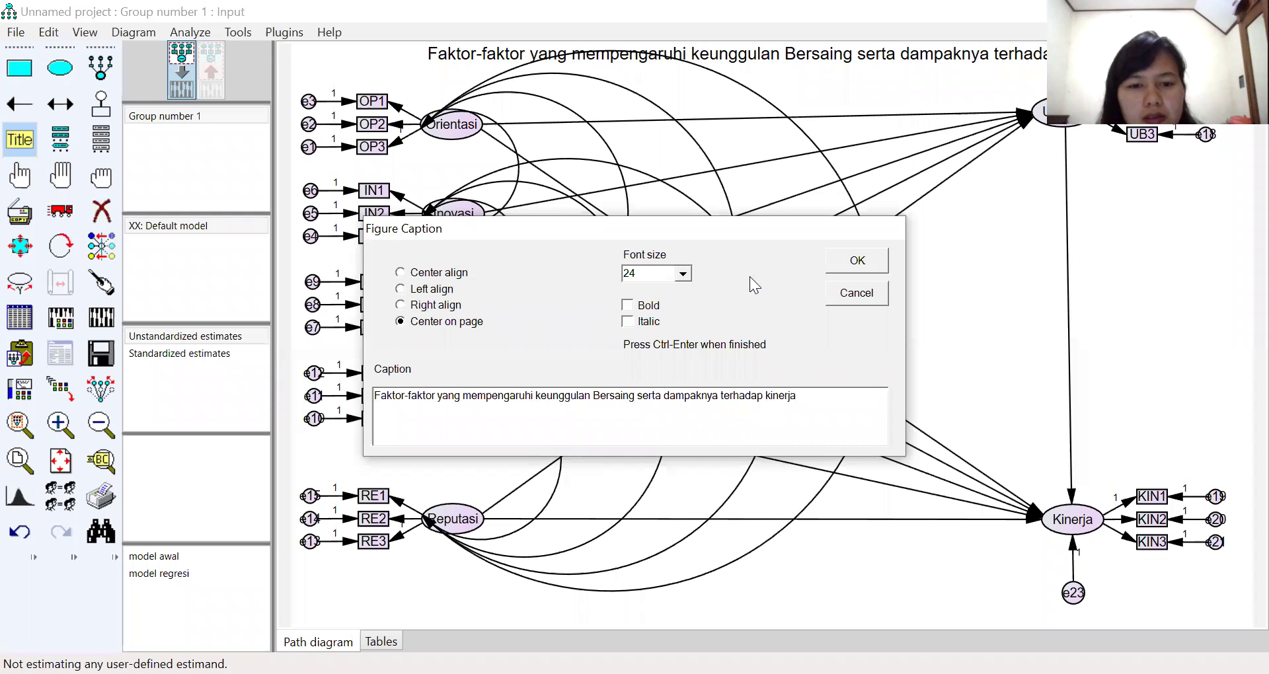
pyautogui.click(869, 258)
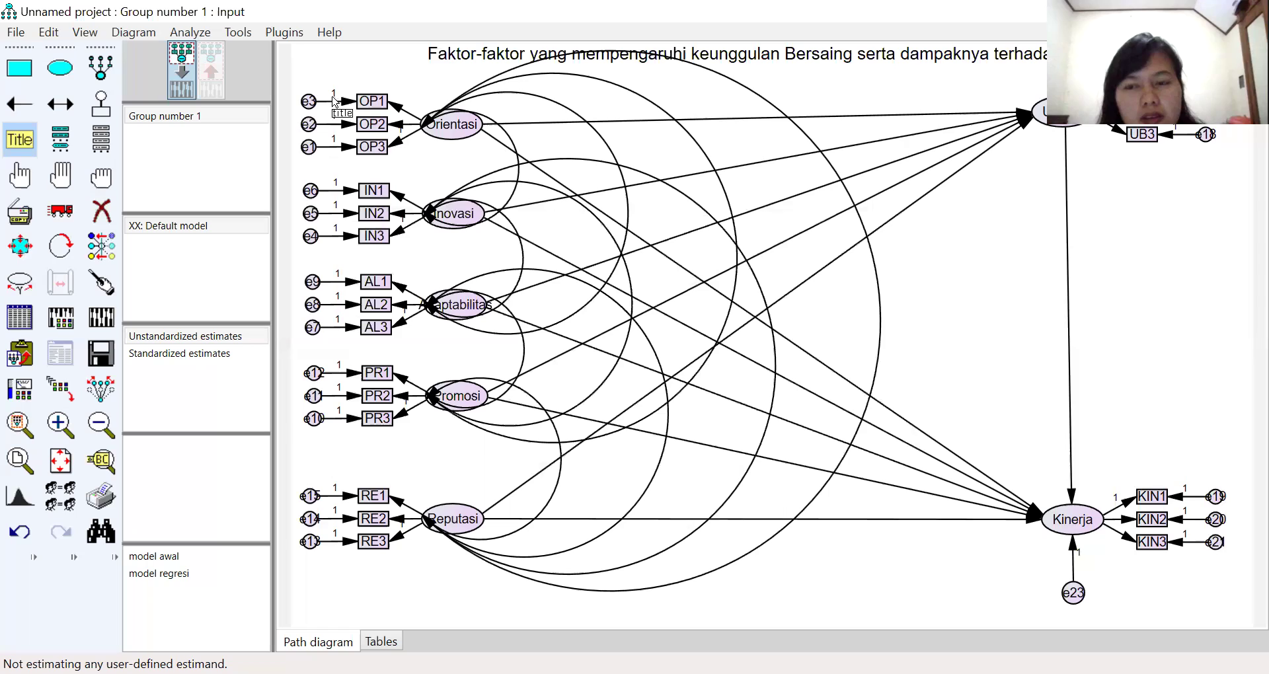
pyautogui.click(69, 213)
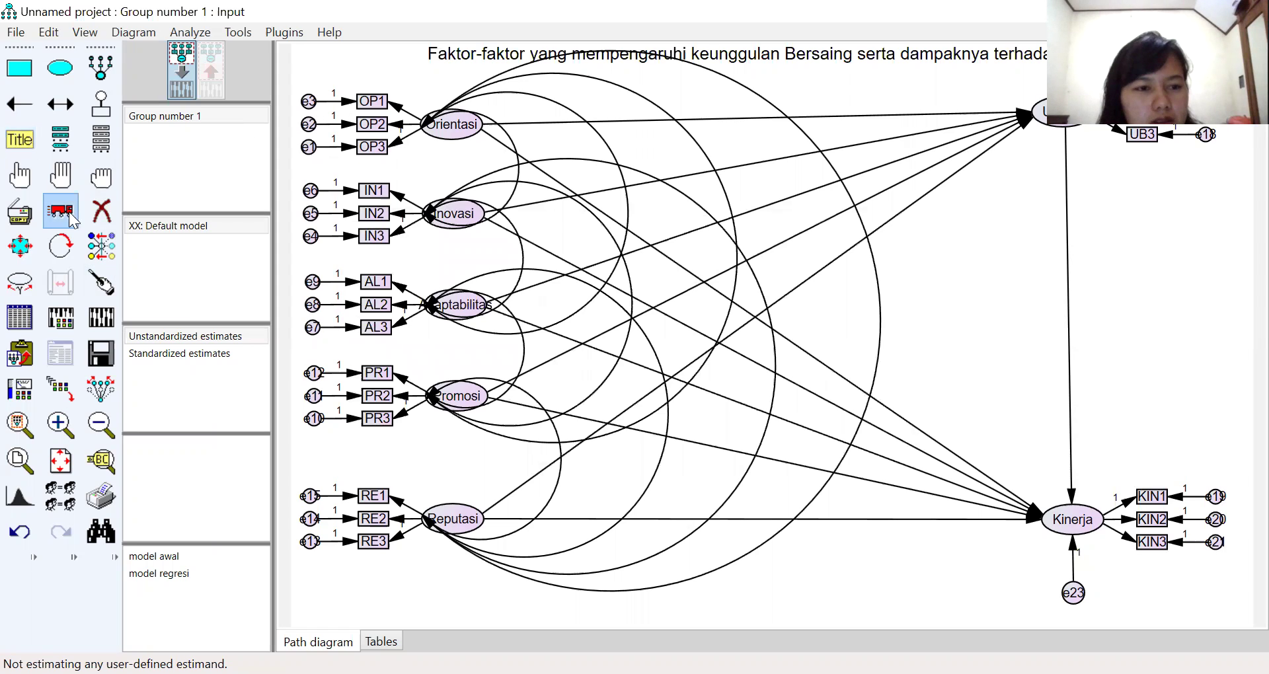
pyautogui.moveTo(522, 61); pyautogui.dragTo(500, 75)
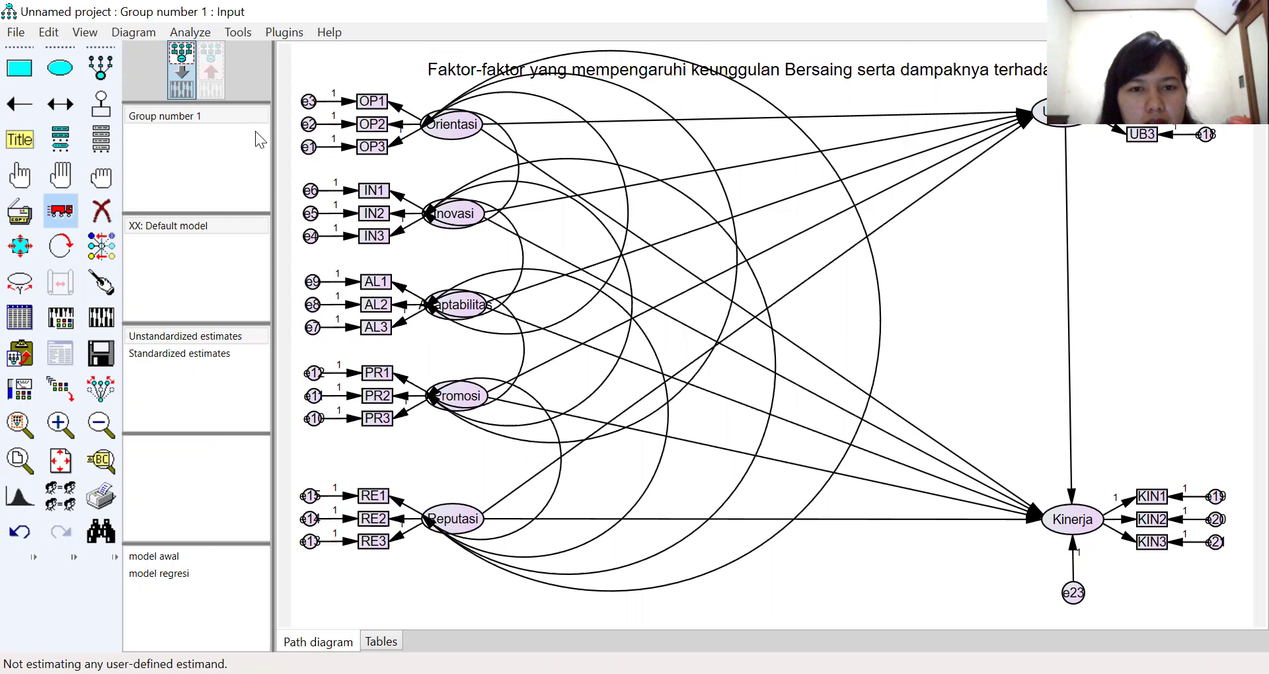
pyautogui.click(72, 219)
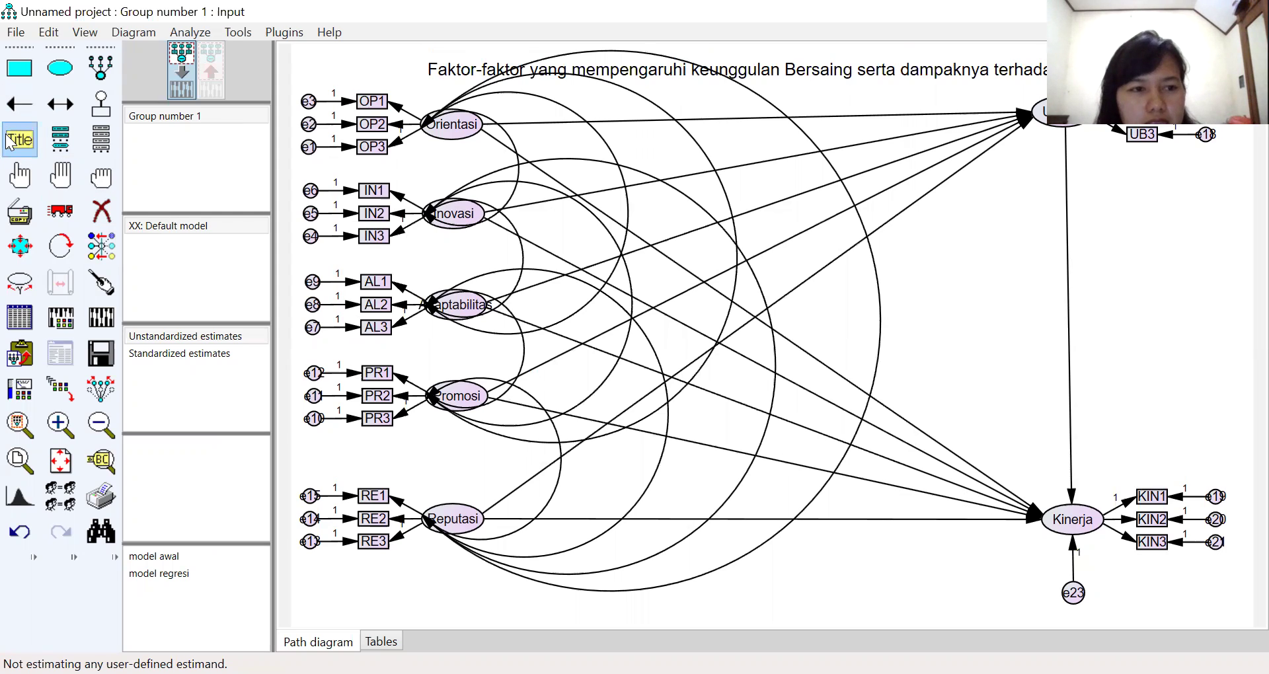
# Start a right-aligned figure caption in the empty area below the paths, with the heading line "Goodness of Fit:".
pyautogui.click(34, 149)
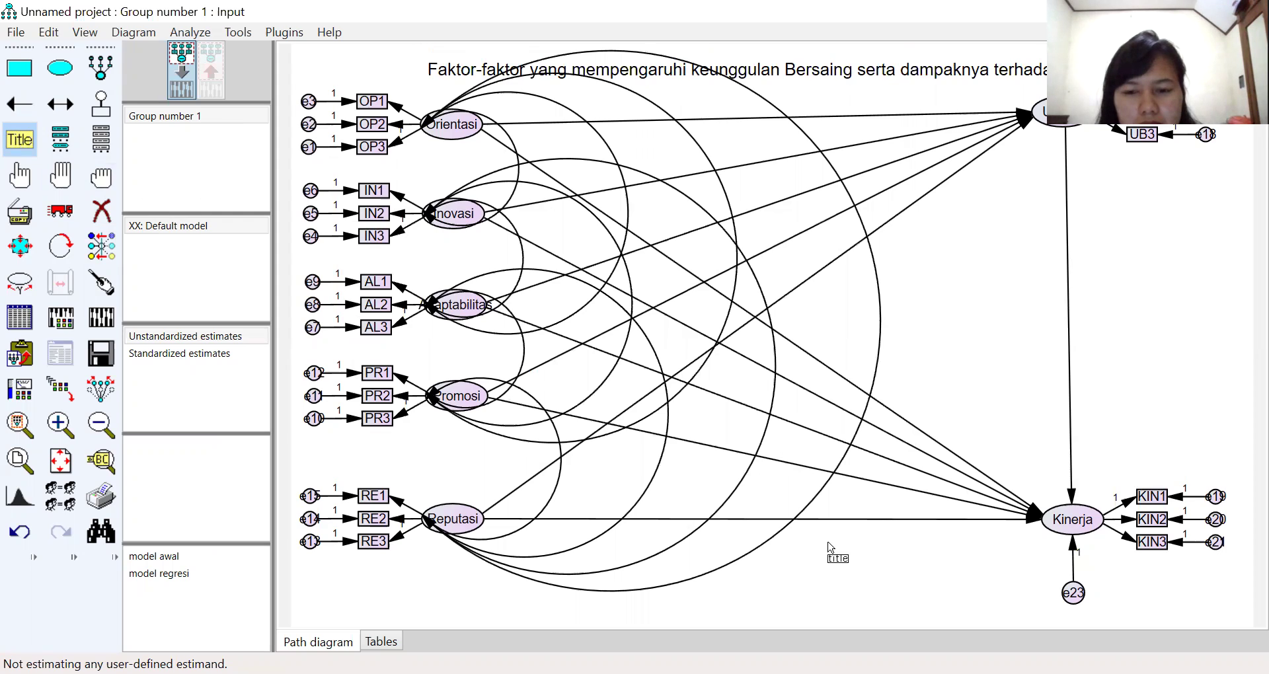
pyautogui.click(828, 545)
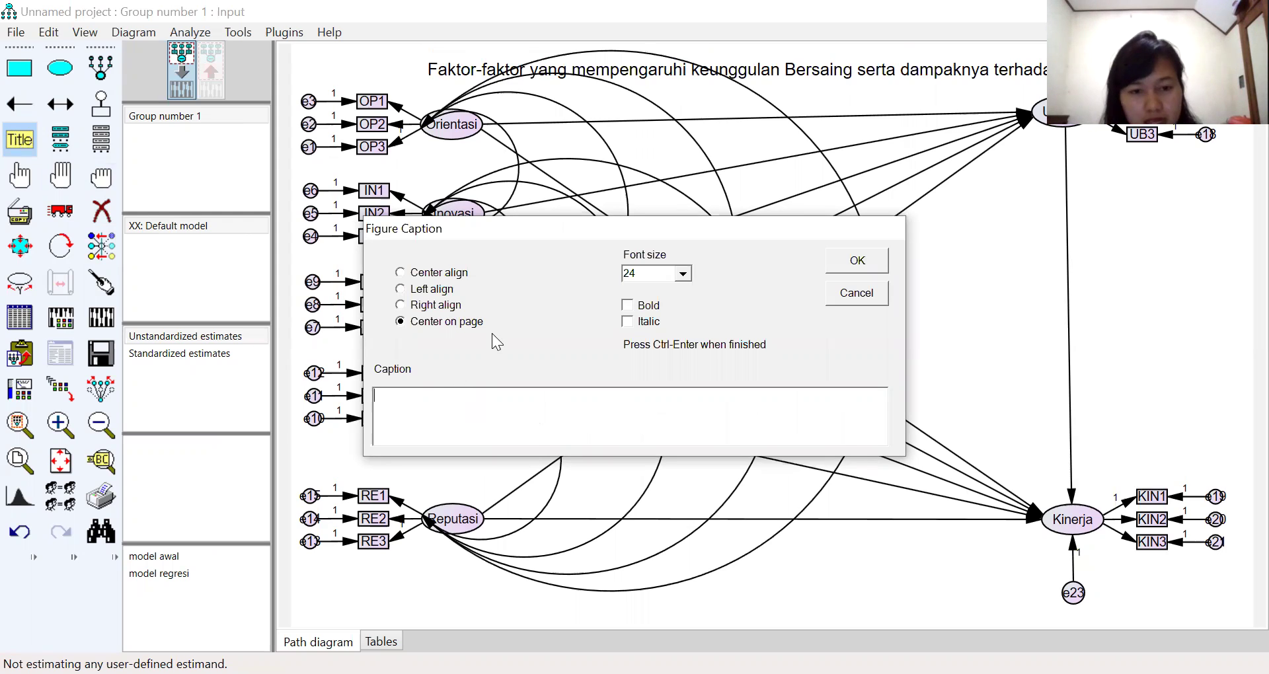
pyautogui.click(444, 306)
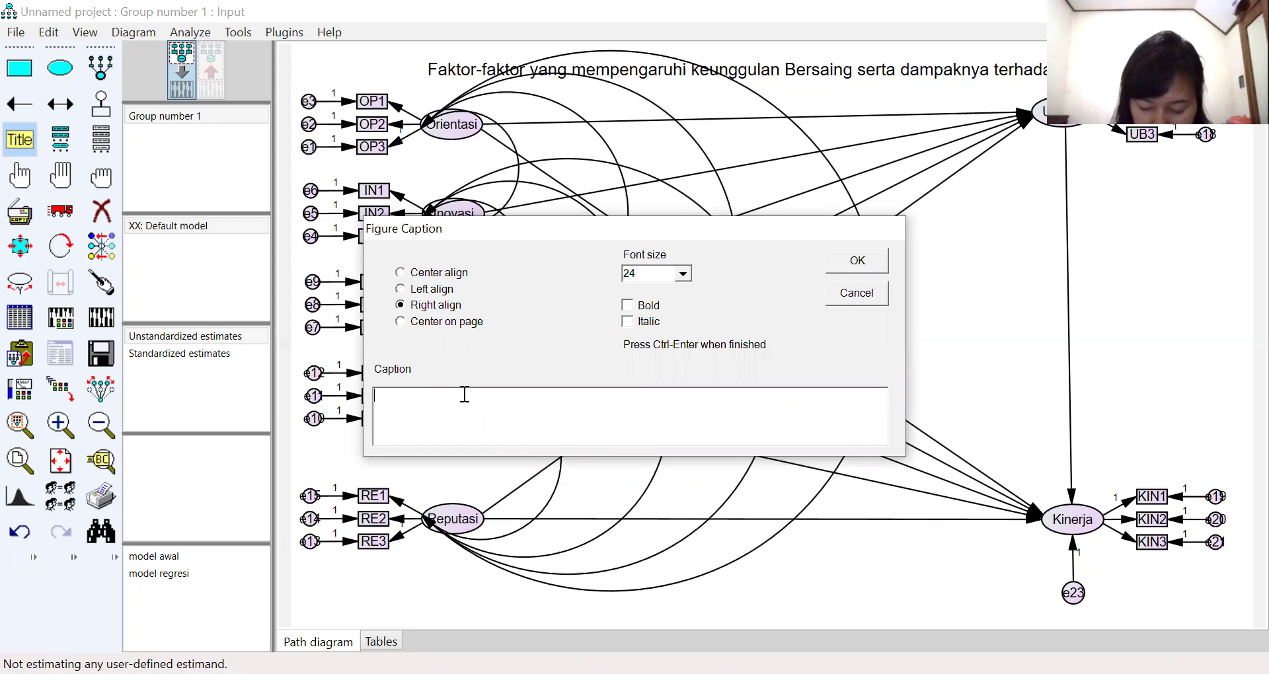
pyautogui.write('Goodne')
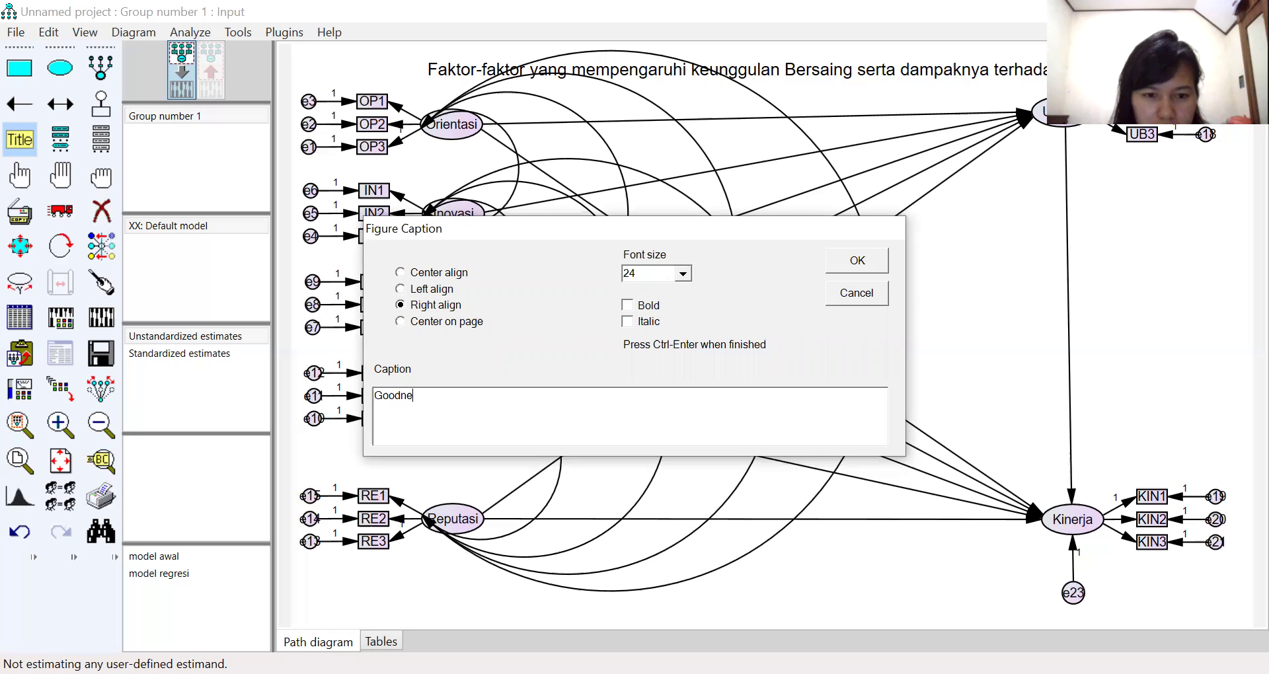
pyautogui.write('ss')
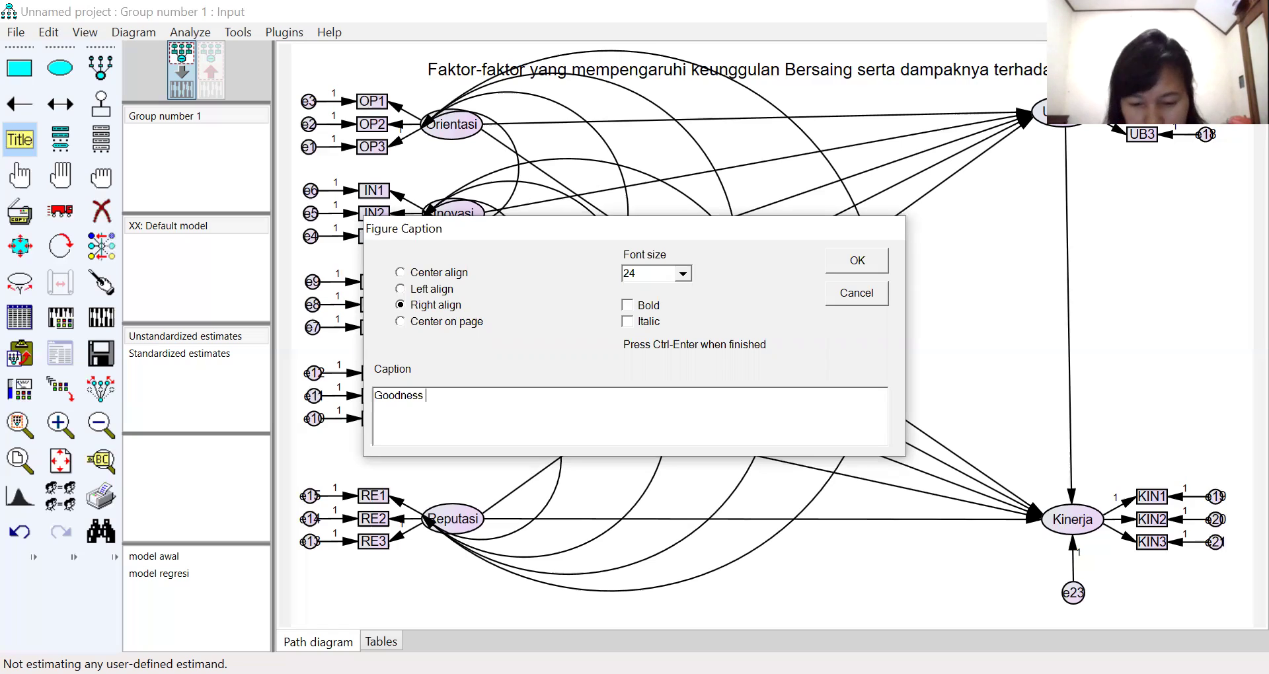
pyautogui.write(' of Fo')
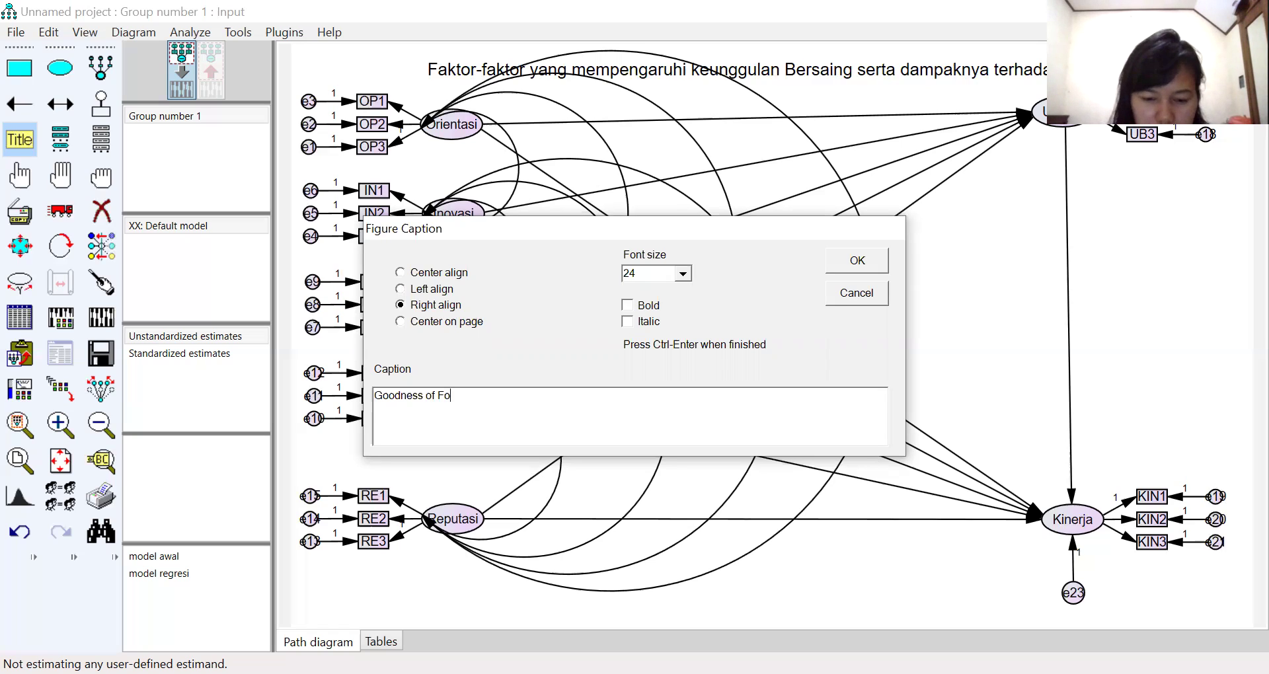
pyautogui.press('BackSpace')
pyautogui.write('it')
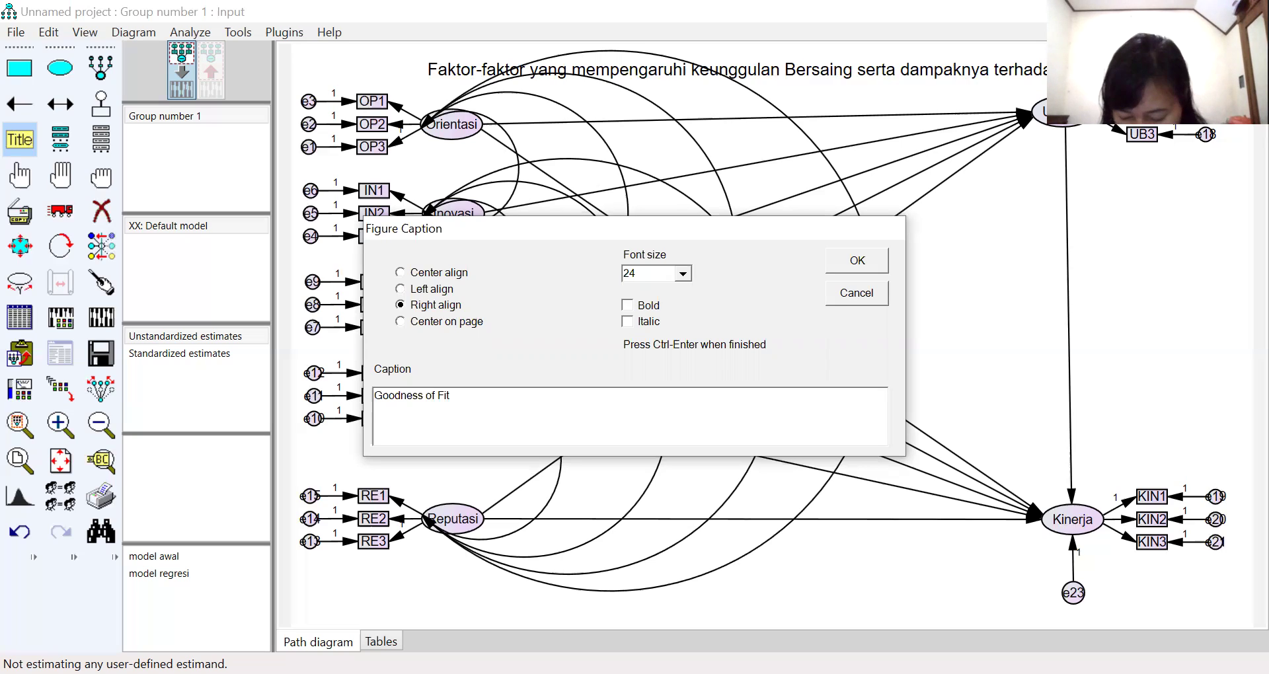
pyautogui.write(':')
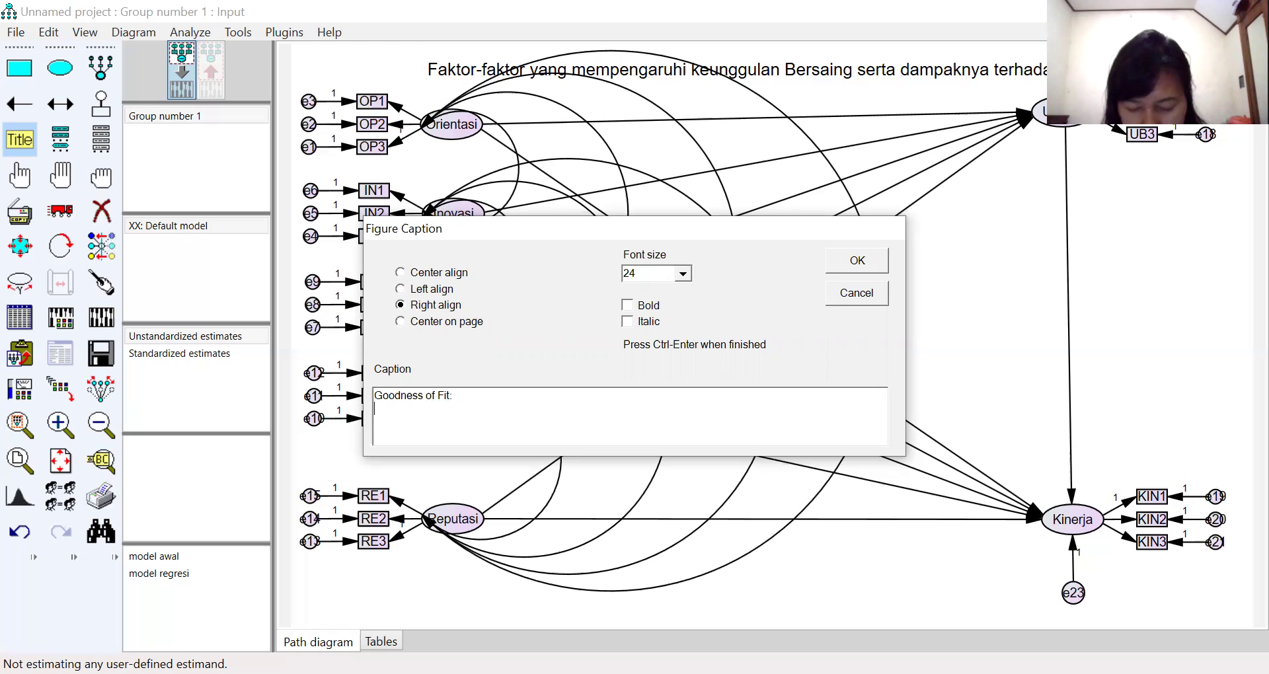
# Add the line "Chi Square: \cmin" beneath the Goodness of Fit heading in the caption.
pyautogui.write('Chi ')
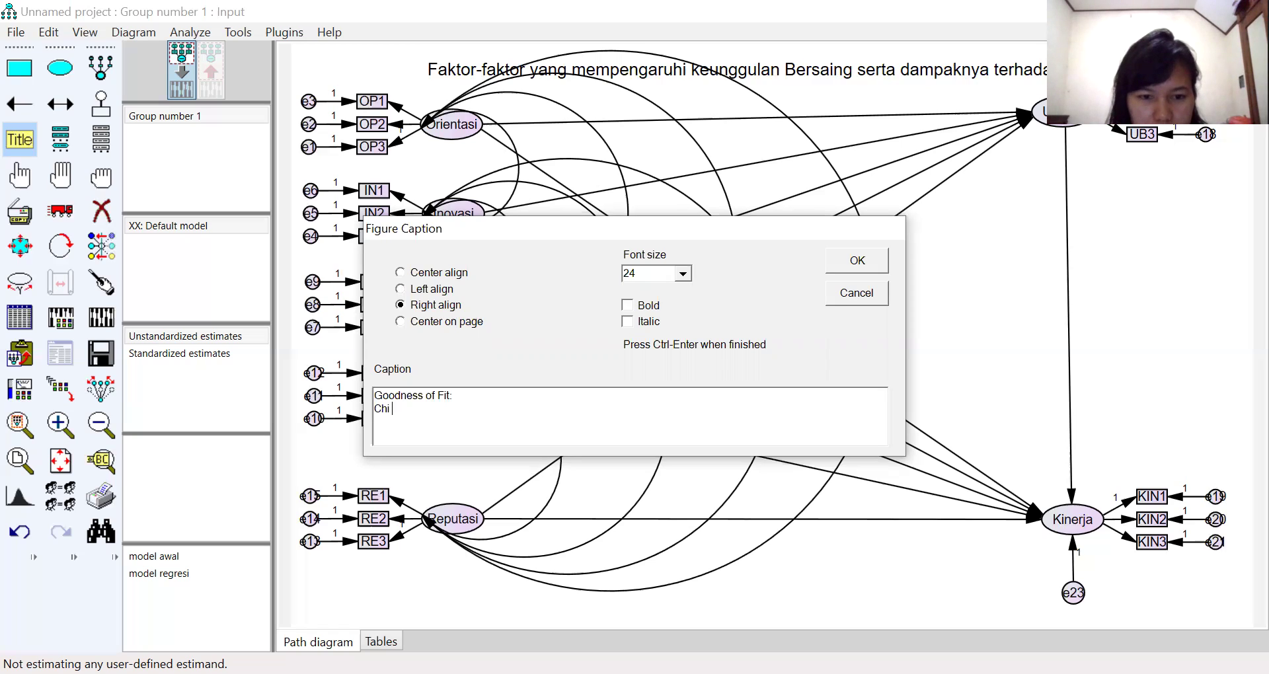
pyautogui.write('Square')
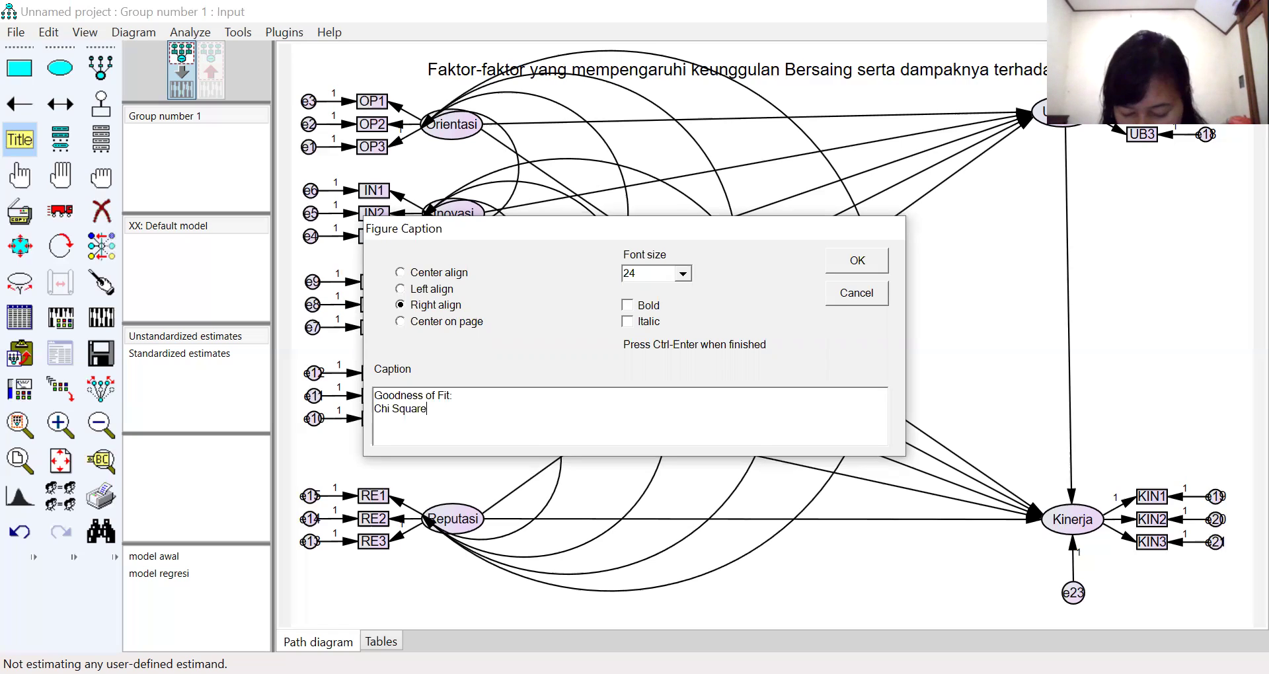
pyautogui.write(':')
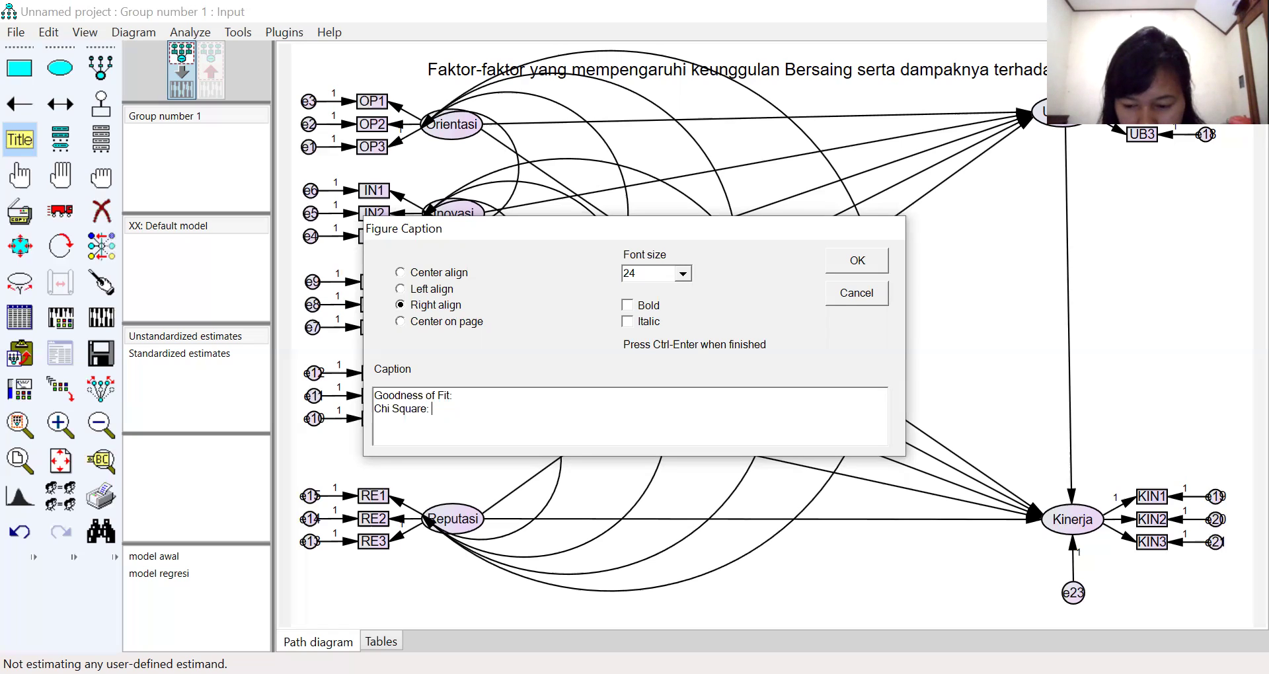
pyautogui.write('\\')
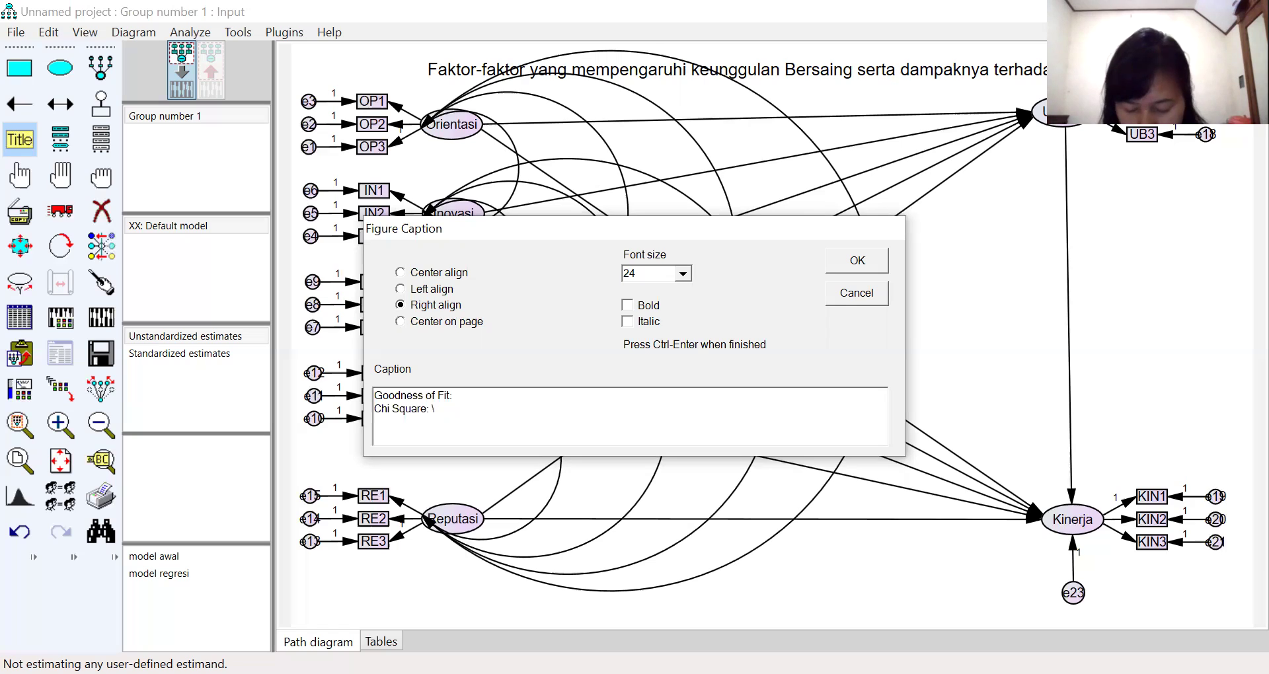
pyautogui.write('cmin')
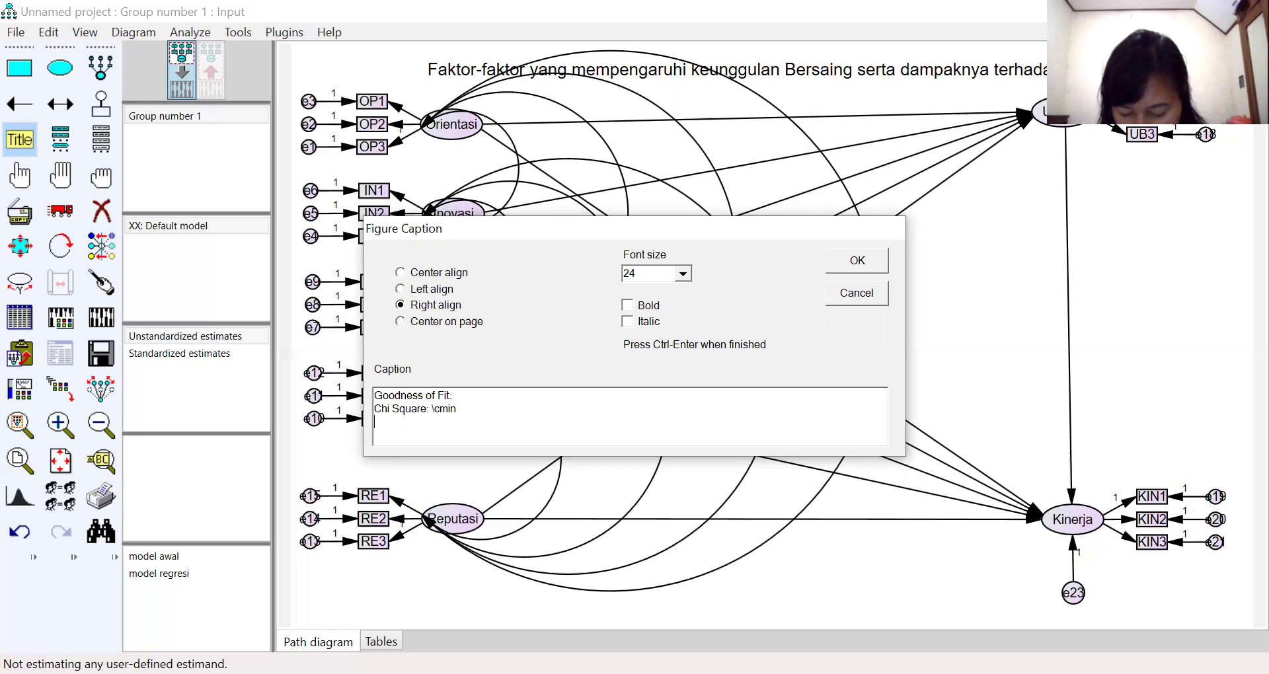
# Add the line "Degree of Freedom: \df" to the caption below the Chi Square line.
pyautogui.press('Return')
pyautogui.write('D')
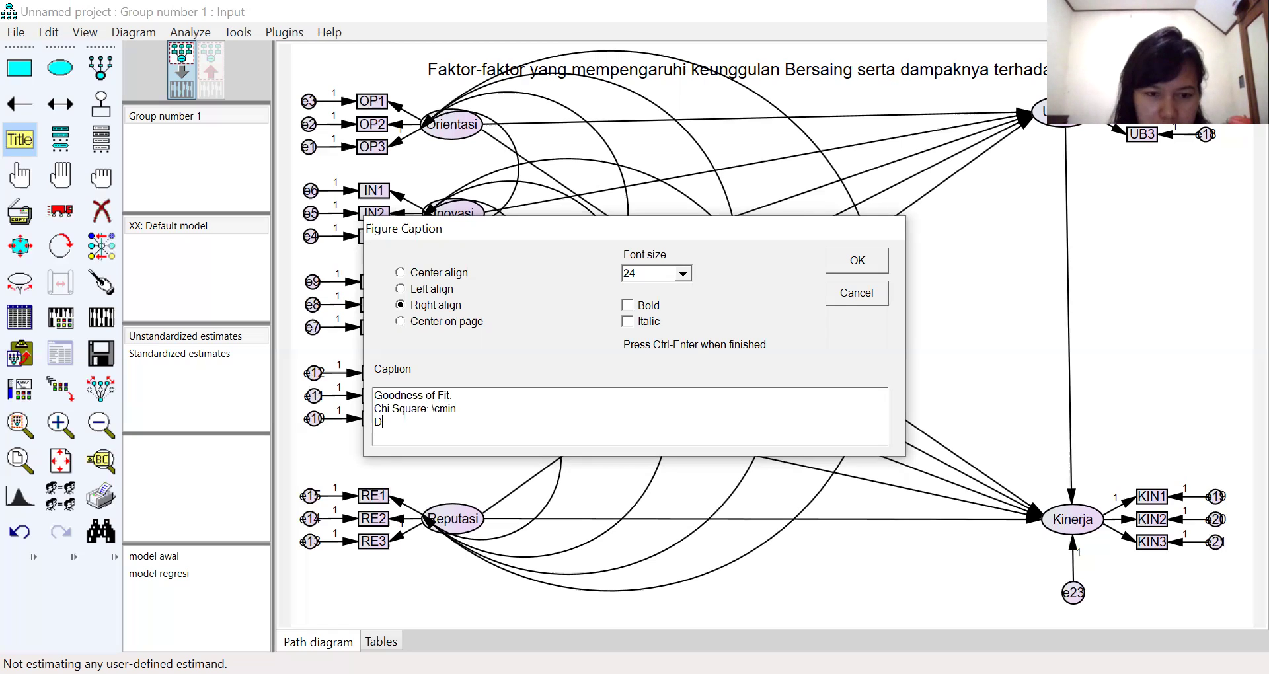
pyautogui.write('egre')
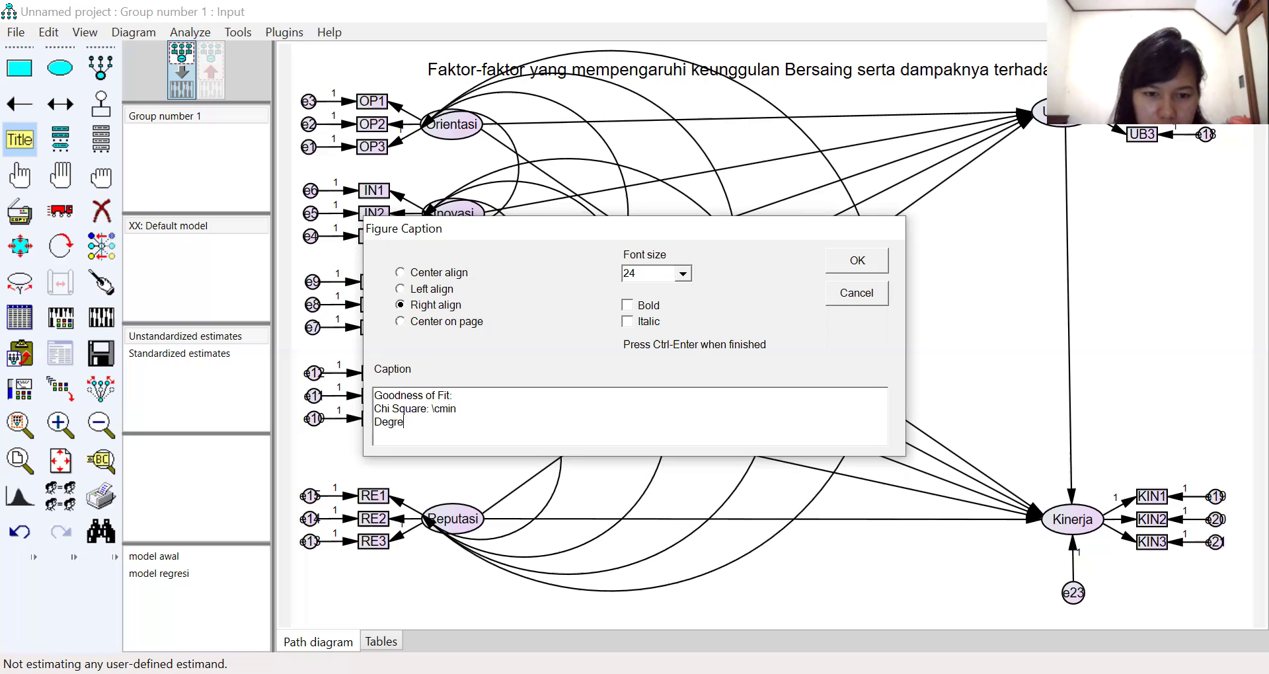
pyautogui.write('e of Fredoo')
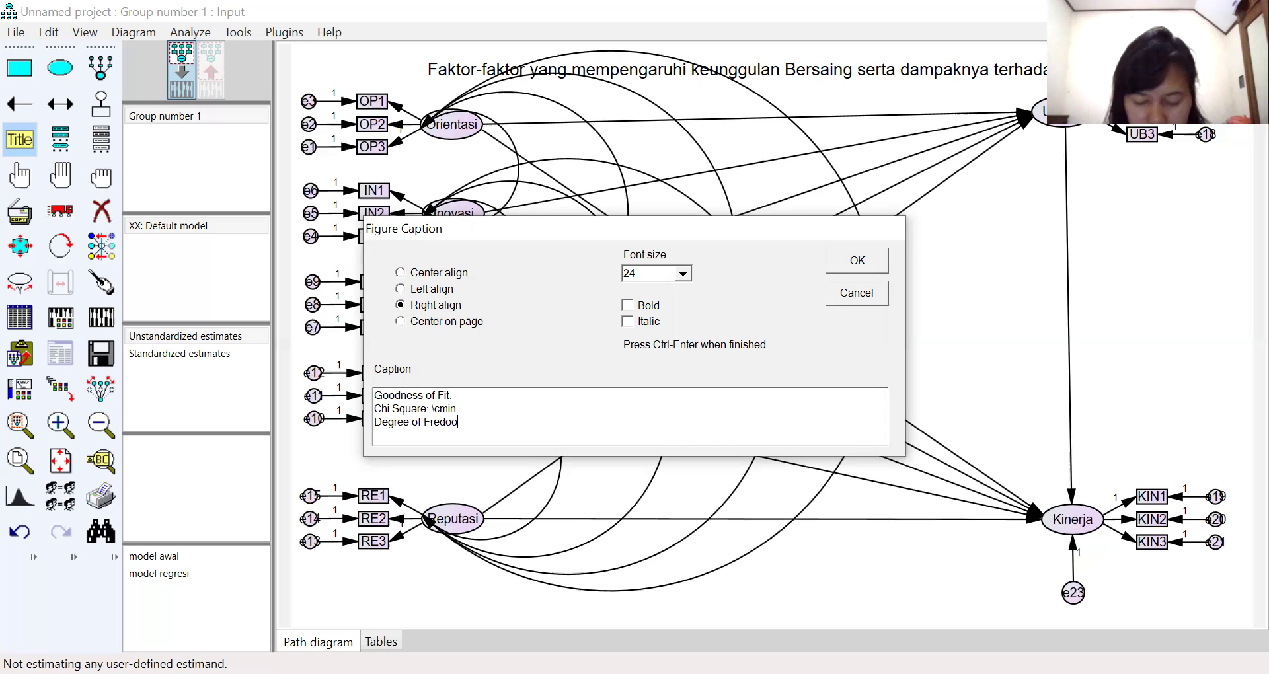
pyautogui.press('BackSpace')
pyautogui.write('m')
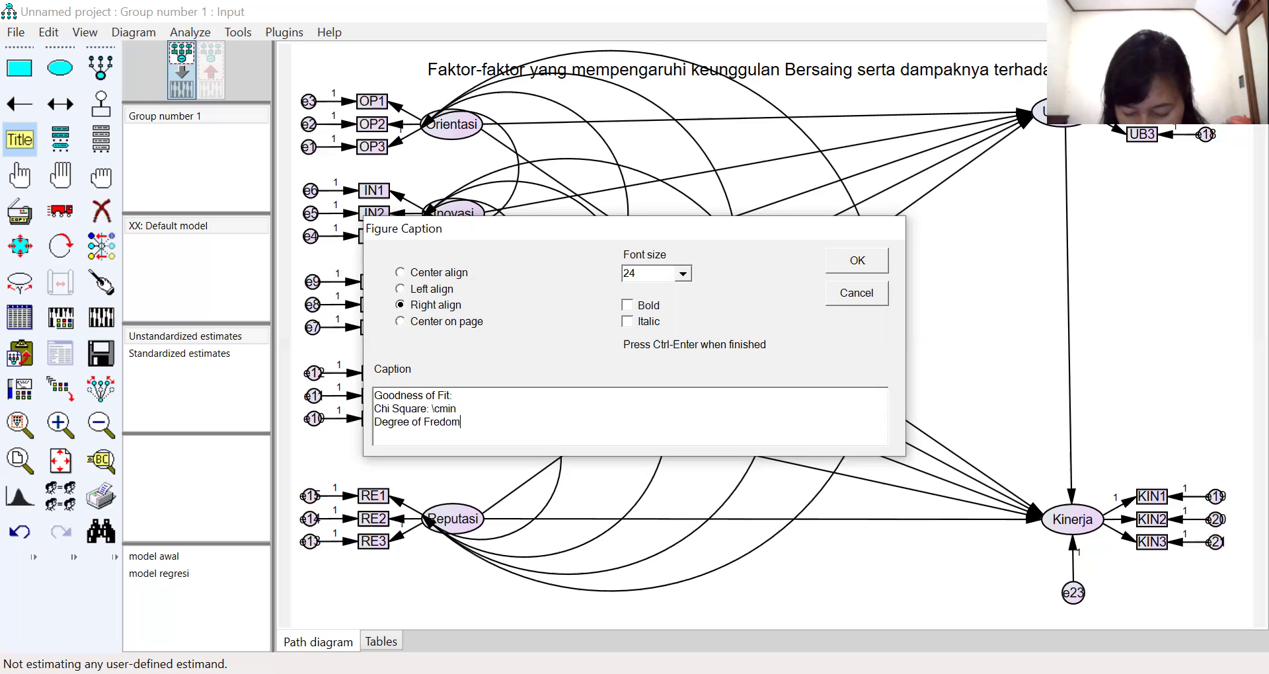
pyautogui.press('BackSpace')
pyautogui.press('BackSpace')
pyautogui.press('BackSpace')
pyautogui.write('edom')
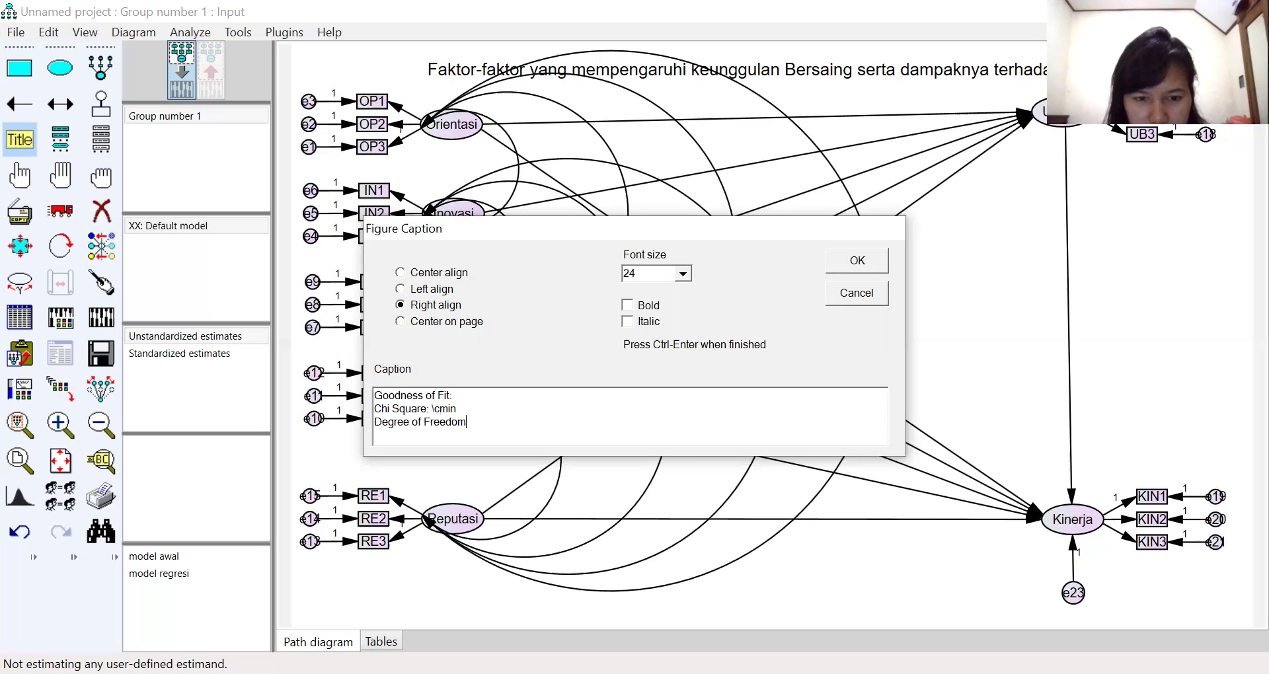
pyautogui.write(':')
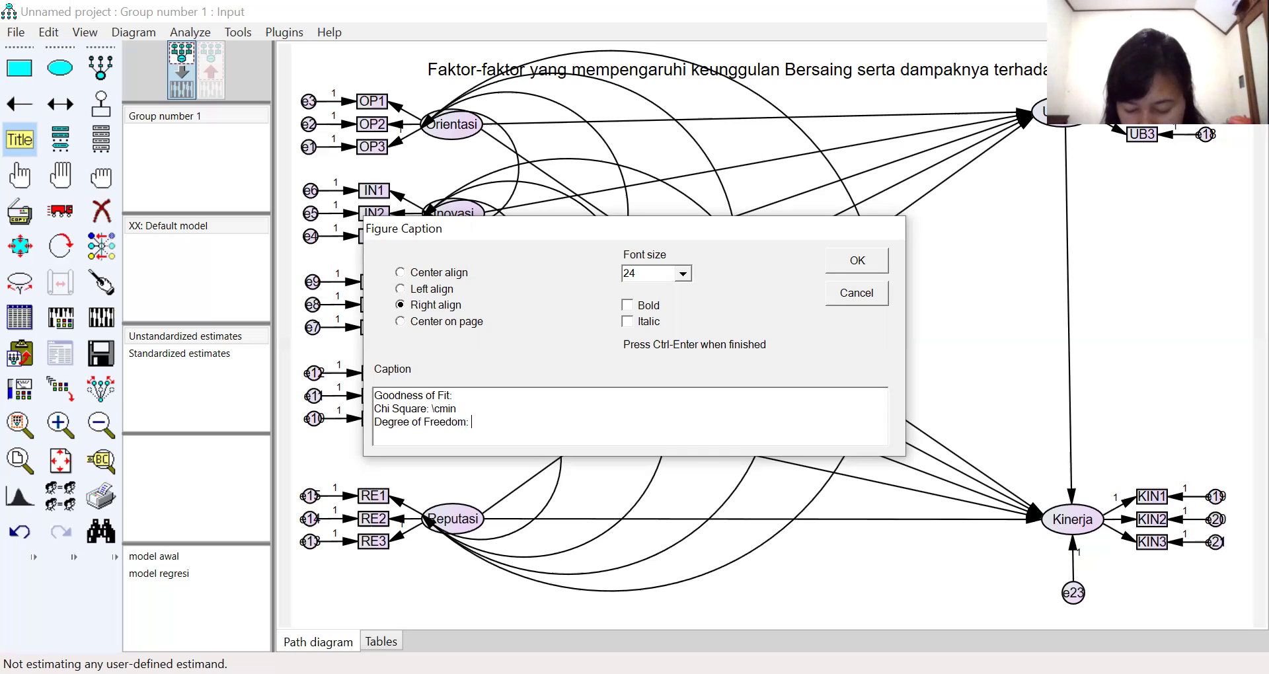
pyautogui.write(' \\df')
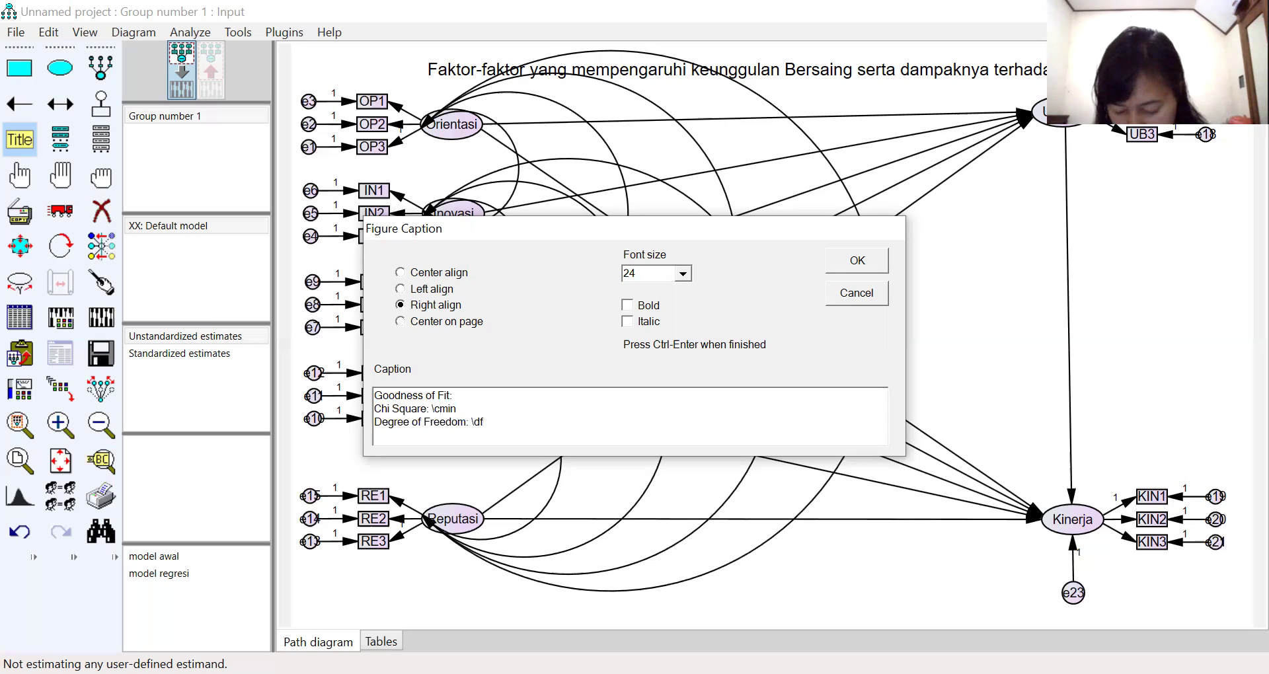
# Add the line "Probability: \p" to the caption below the Degree of Freedom line.
pyautogui.press('Return')
pyautogui.write('Probability')
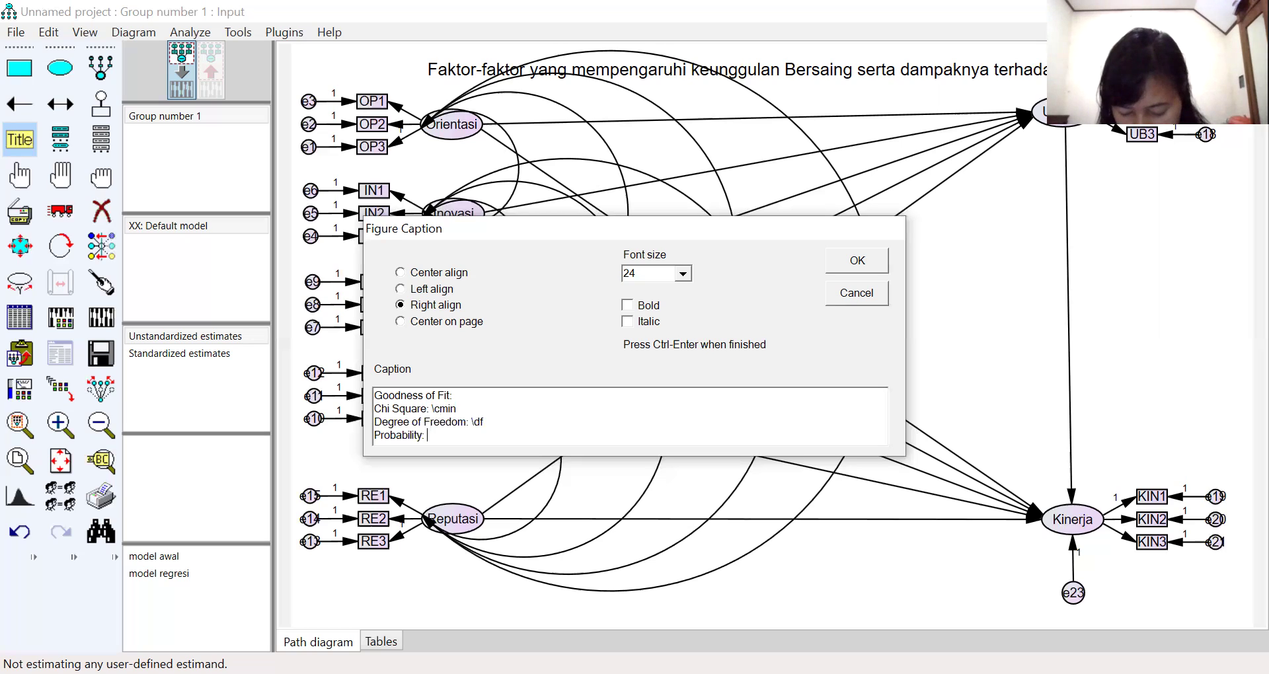
pyautogui.write(': \\')
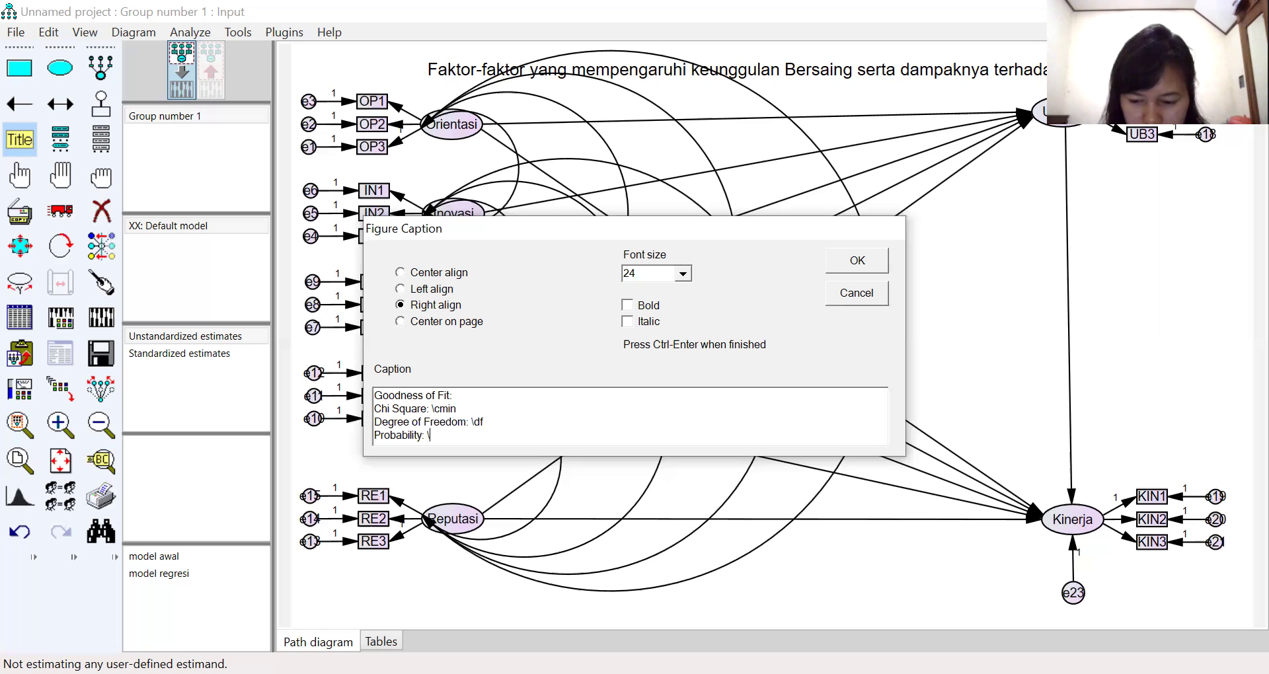
pyautogui.write('p')
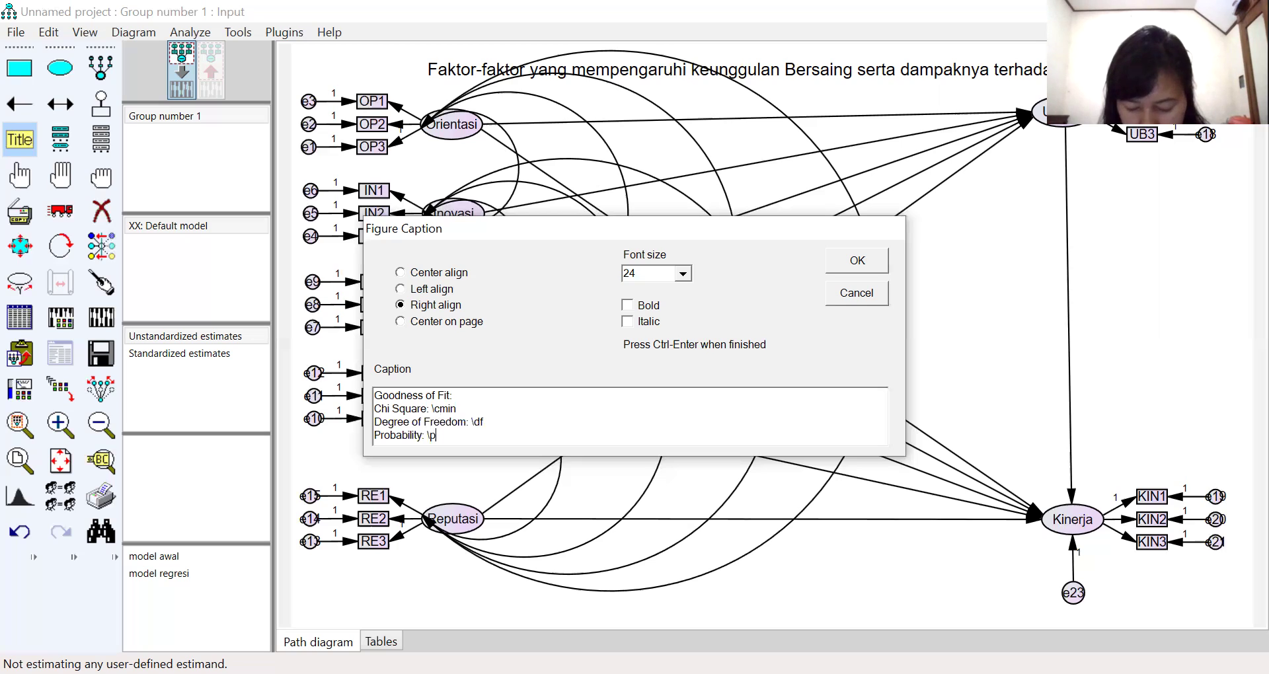
# Add the line "RMSEA: \rmsea" to the caption below the Probability line.
pyautogui.press('Return')
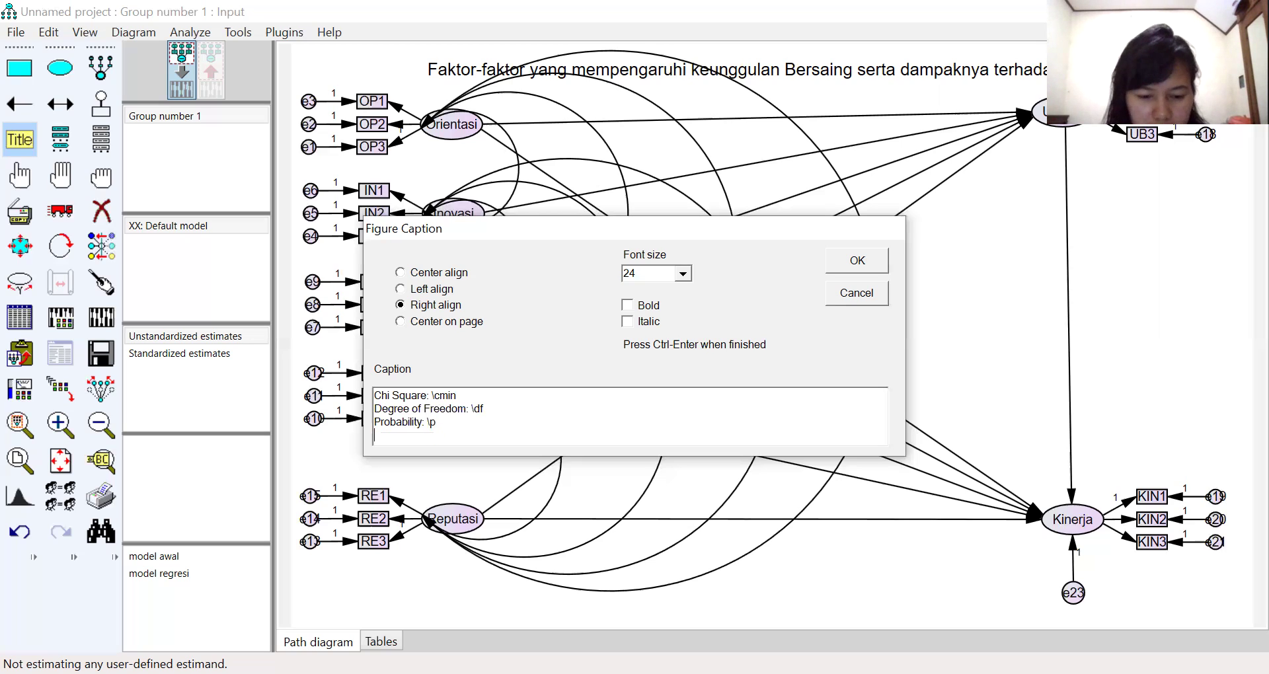
pyautogui.write('RMS')
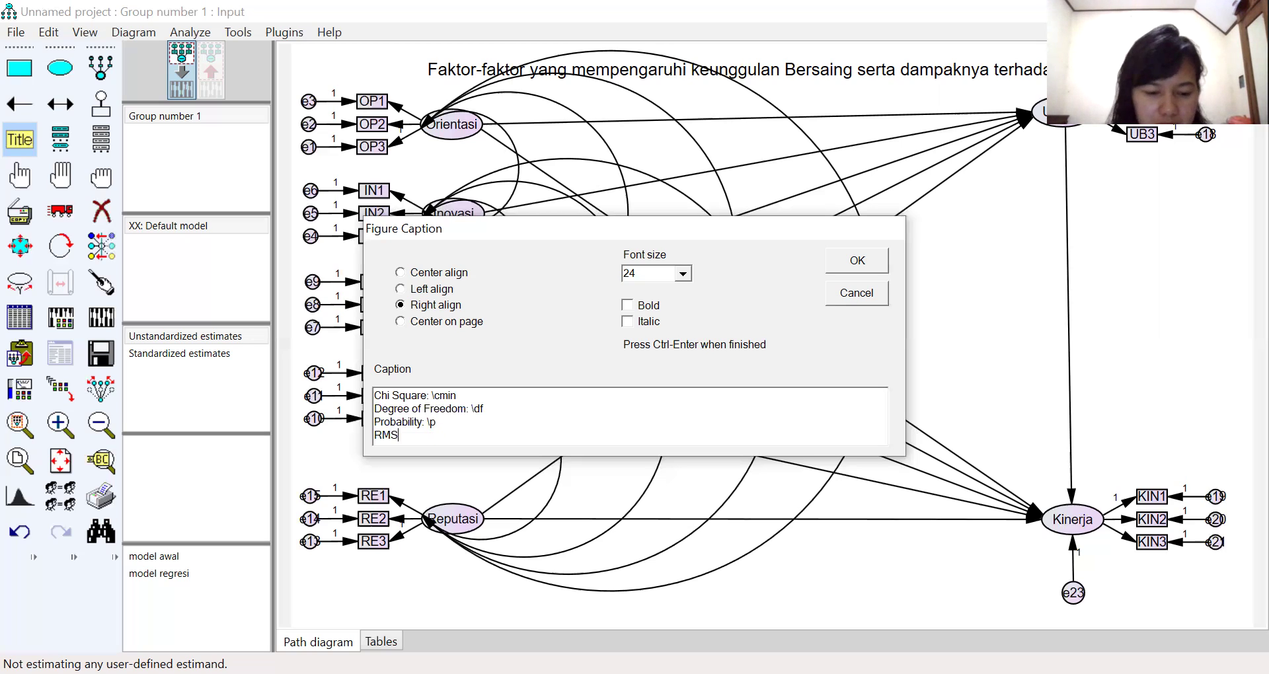
pyautogui.write('EA:')
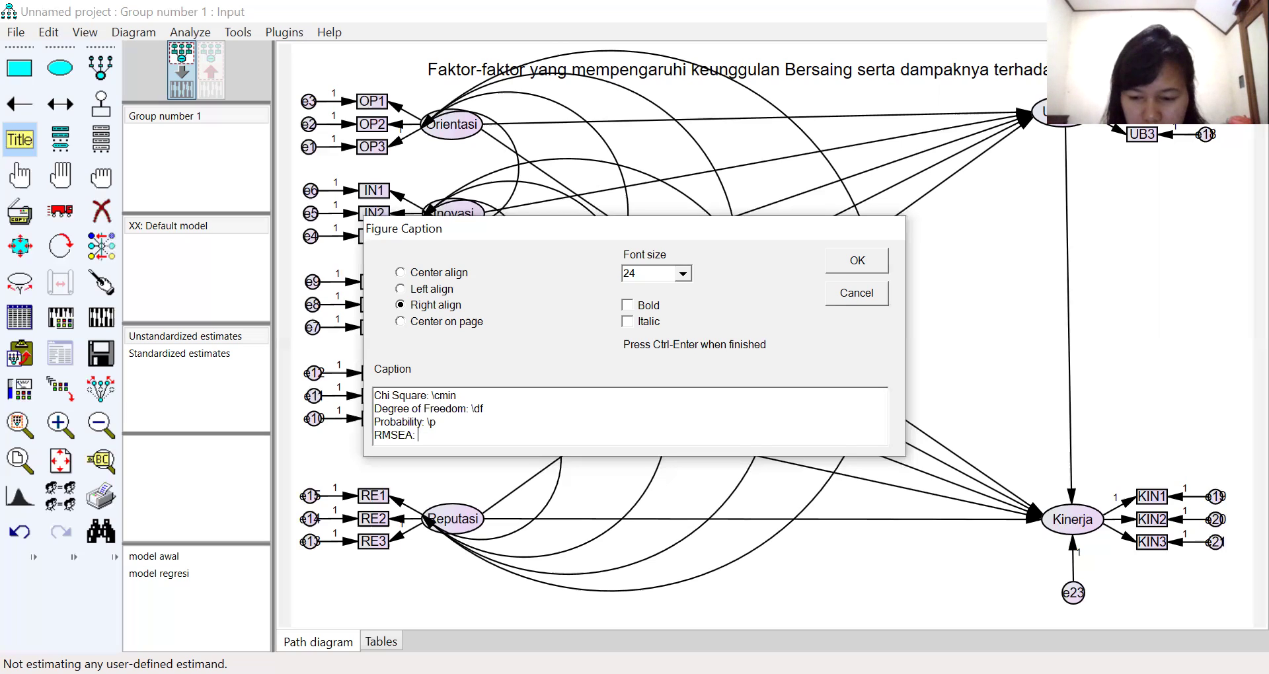
pyautogui.write('\\')
pyautogui.write('sm')
pyautogui.press('BackSpace')
pyautogui.press('BackSpace')
pyautogui.write('rms')
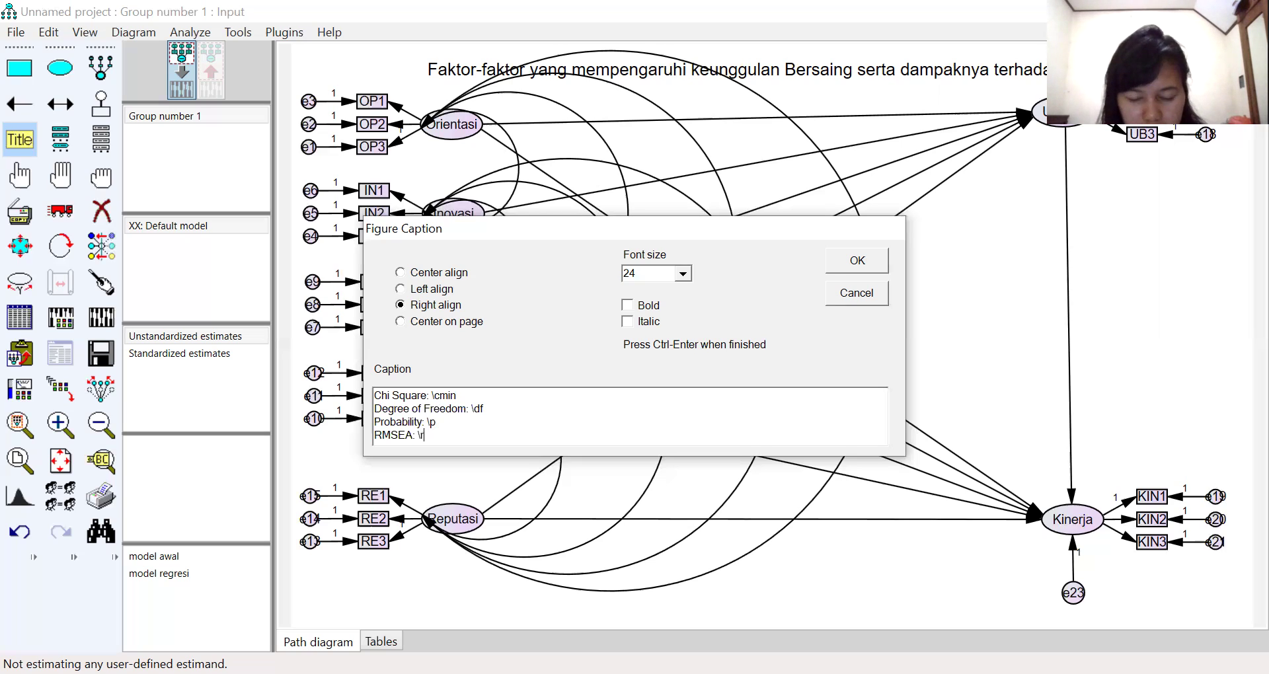
pyautogui.write('ea')
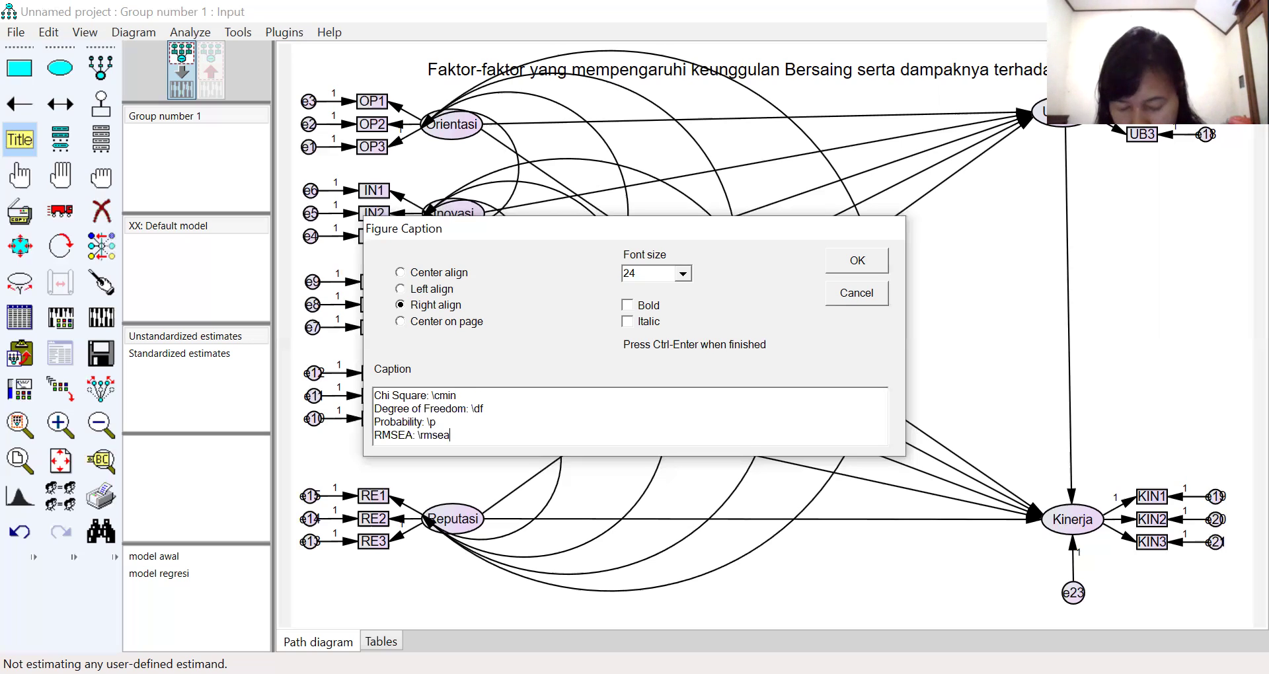
# Add the line "GFI: \gfi" to the caption below the RMSEA line.
pyautogui.press('Return')
pyautogui.write('G')
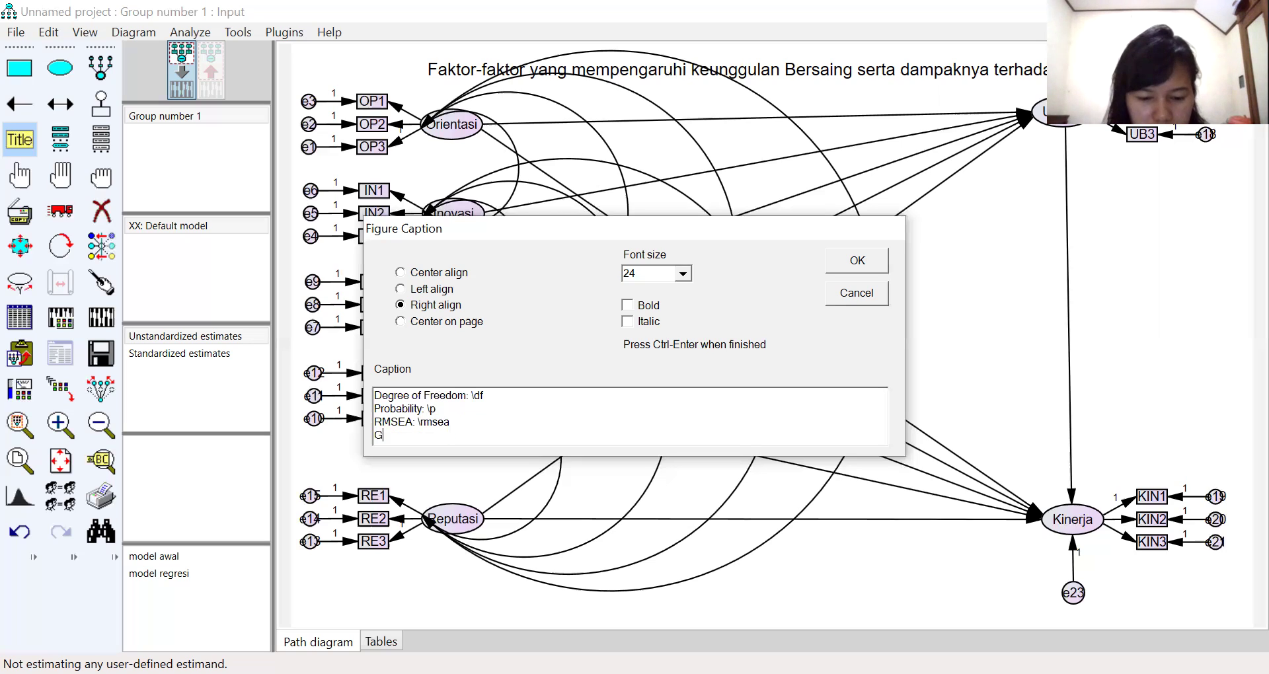
pyautogui.write('FI')
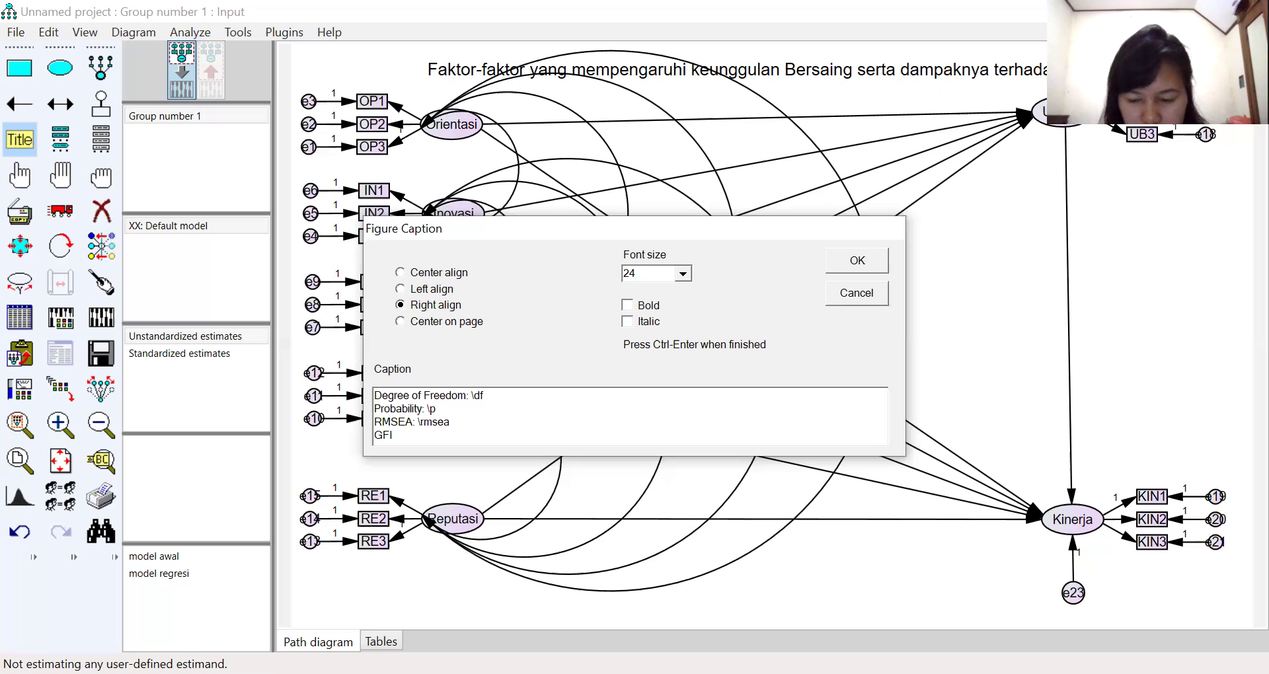
pyautogui.write(':')
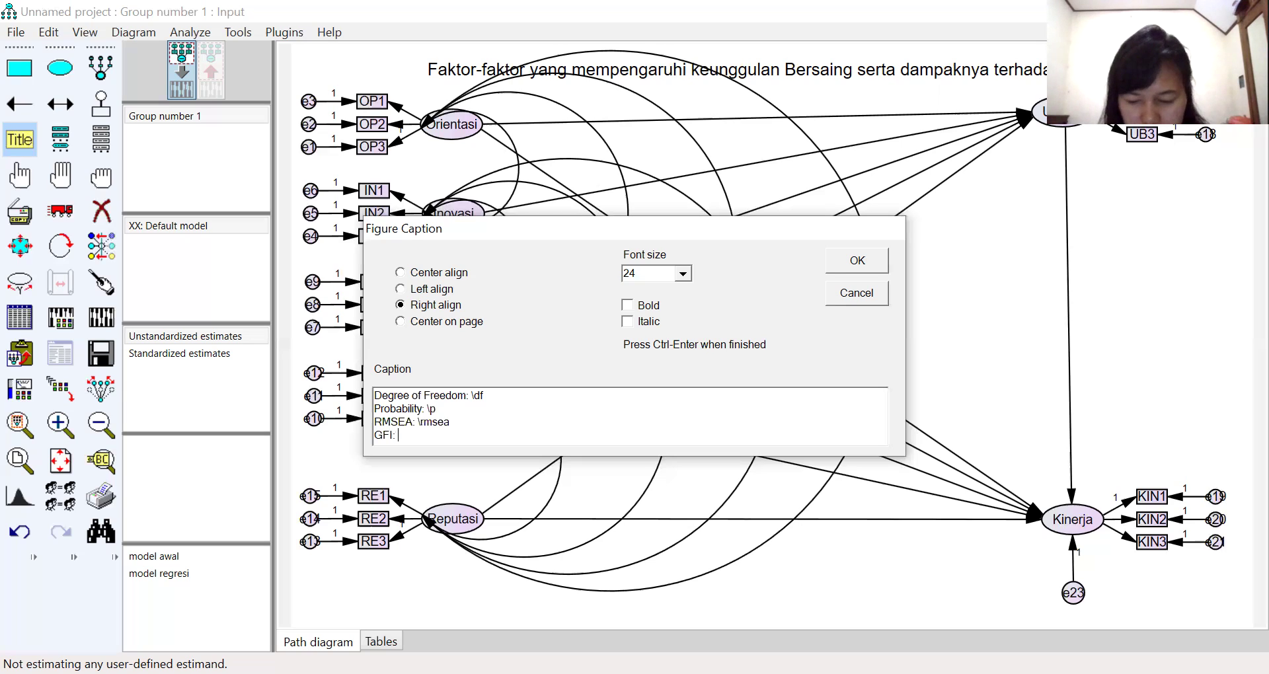
pyautogui.write(' \\')
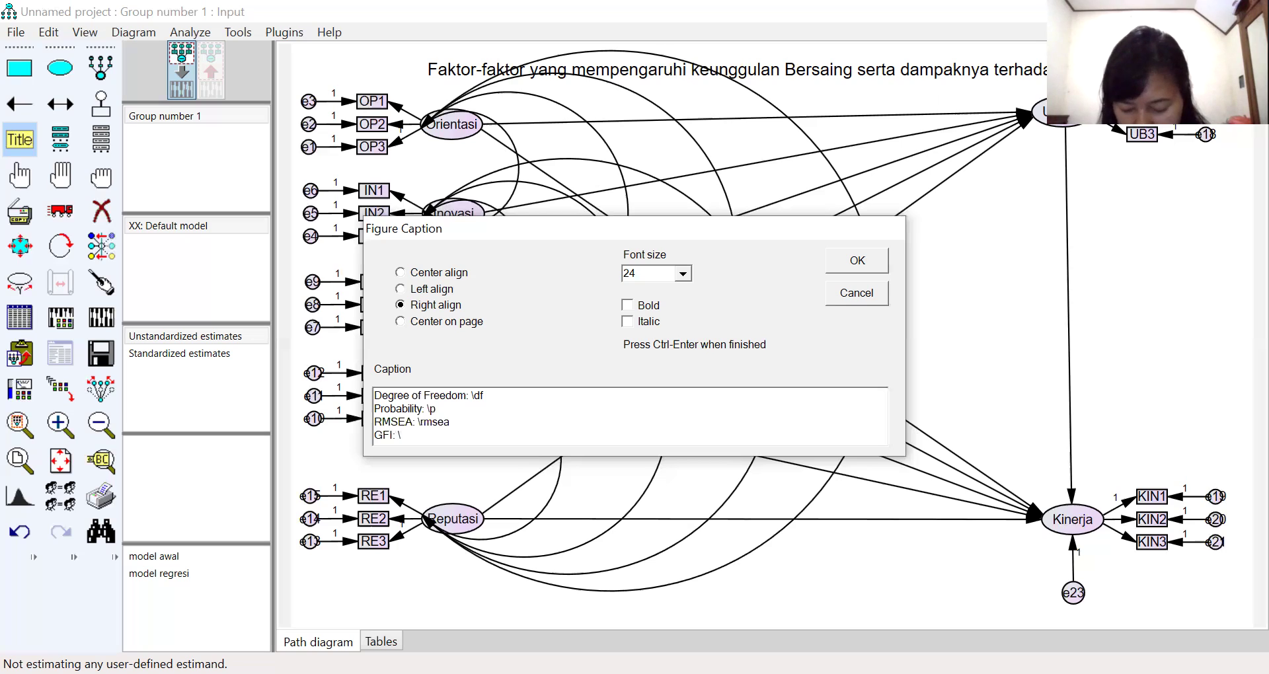
pyautogui.write('gfi')
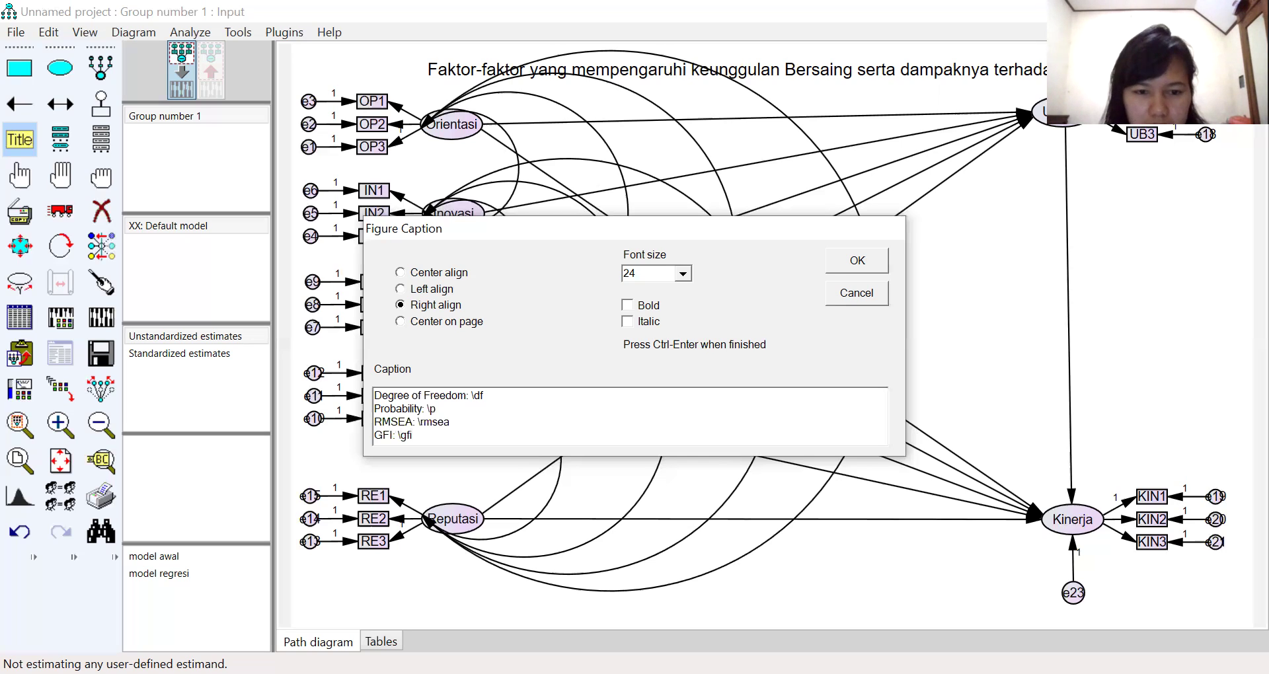
# Add the line "AGFI: \agfi" to the caption below the GFI line.
pyautogui.press('Return')
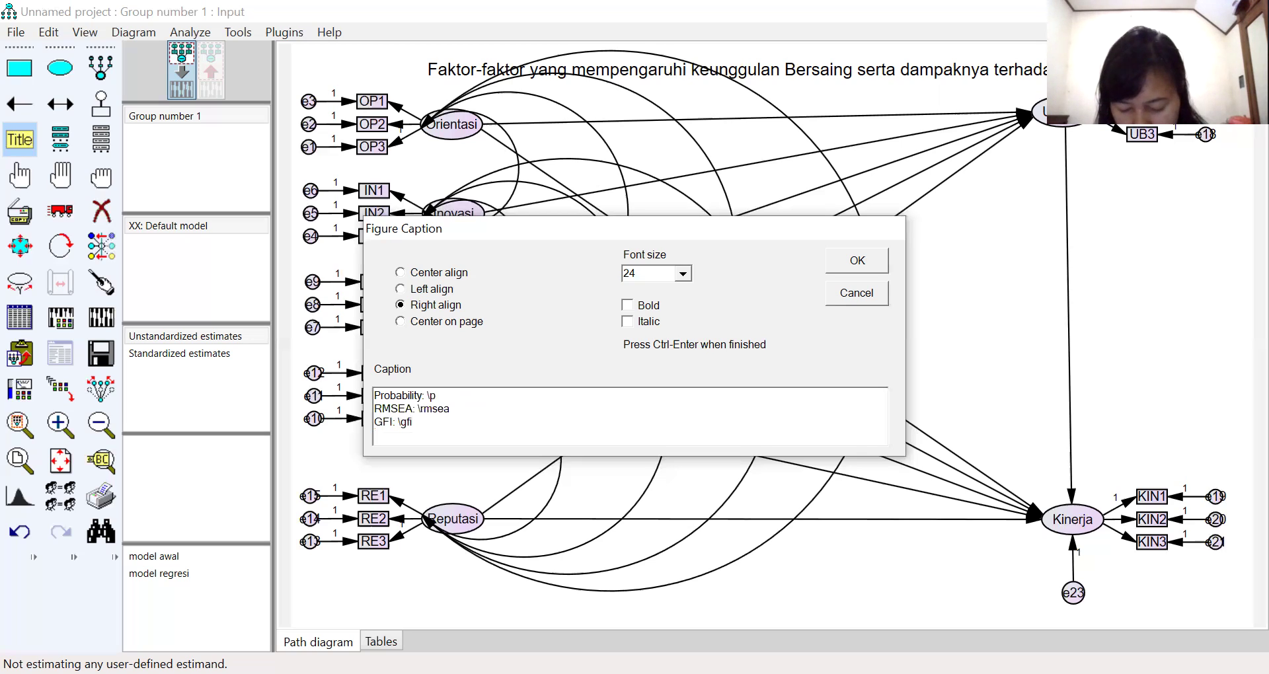
pyautogui.write('AGFI')
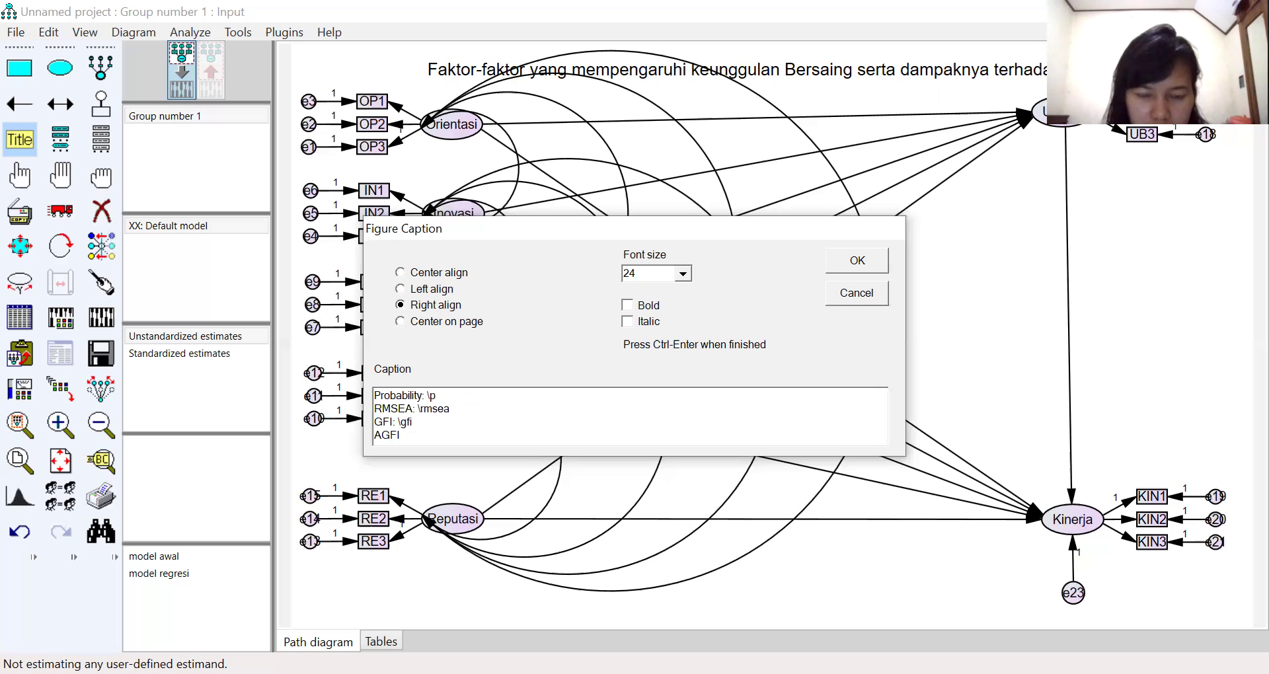
pyautogui.write(': ')
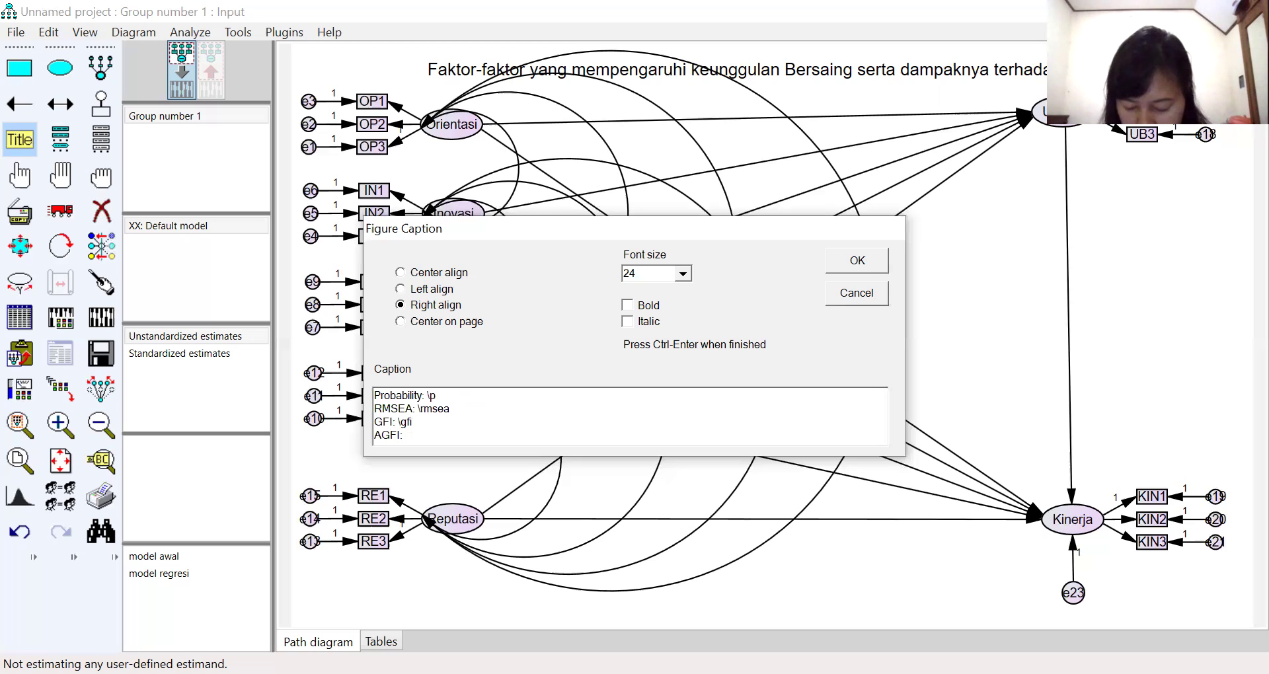
pyautogui.write('\\agf')
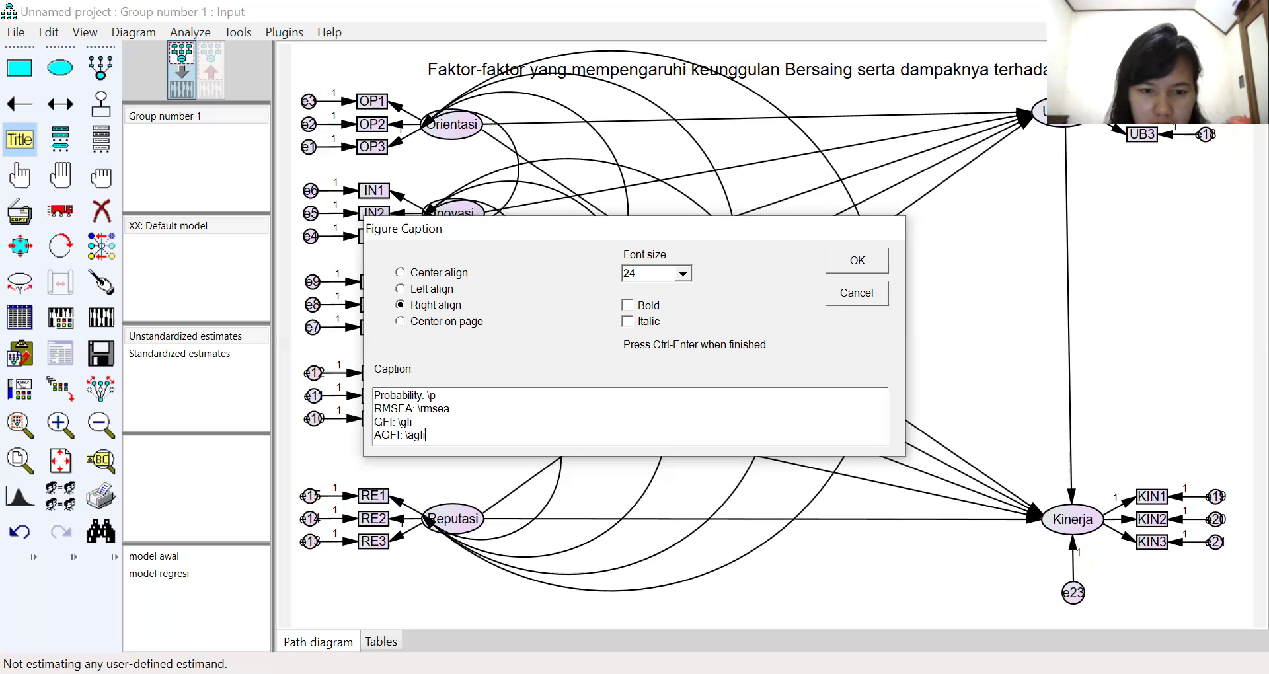
pyautogui.write('i')
# Add the line "TLI: \tli" to the caption below the AGFI line.
pyautogui.press('Return')
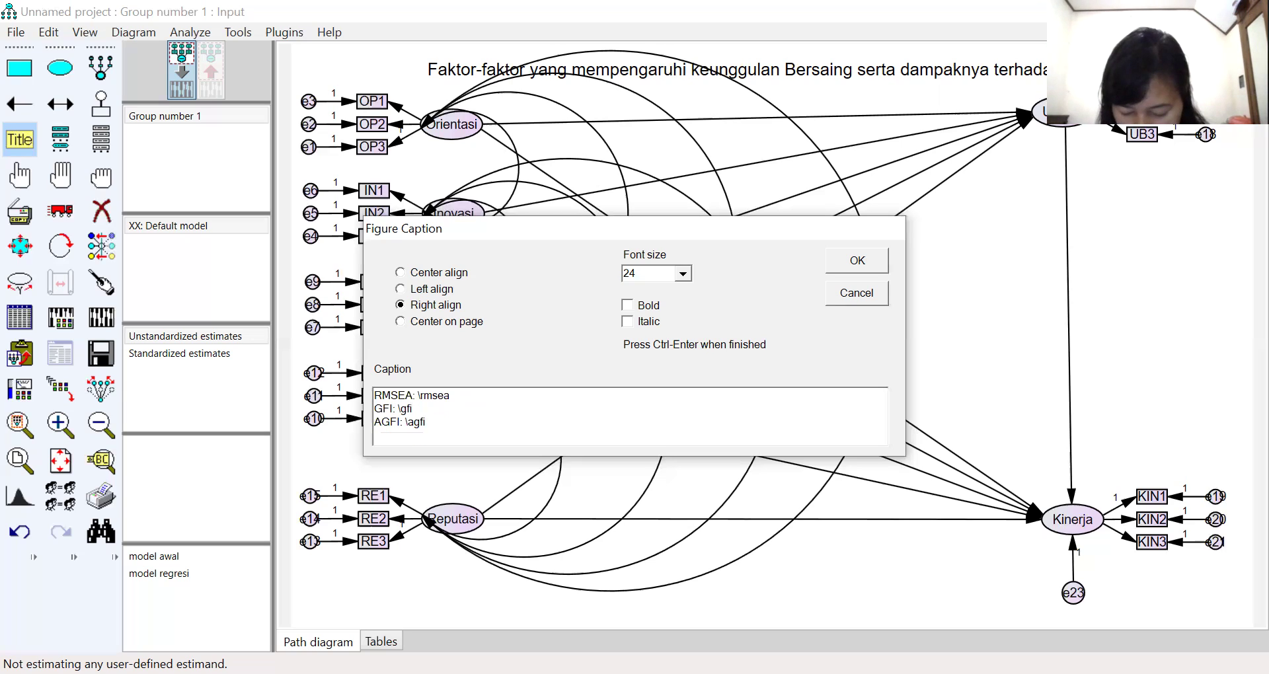
pyautogui.write('TLI')
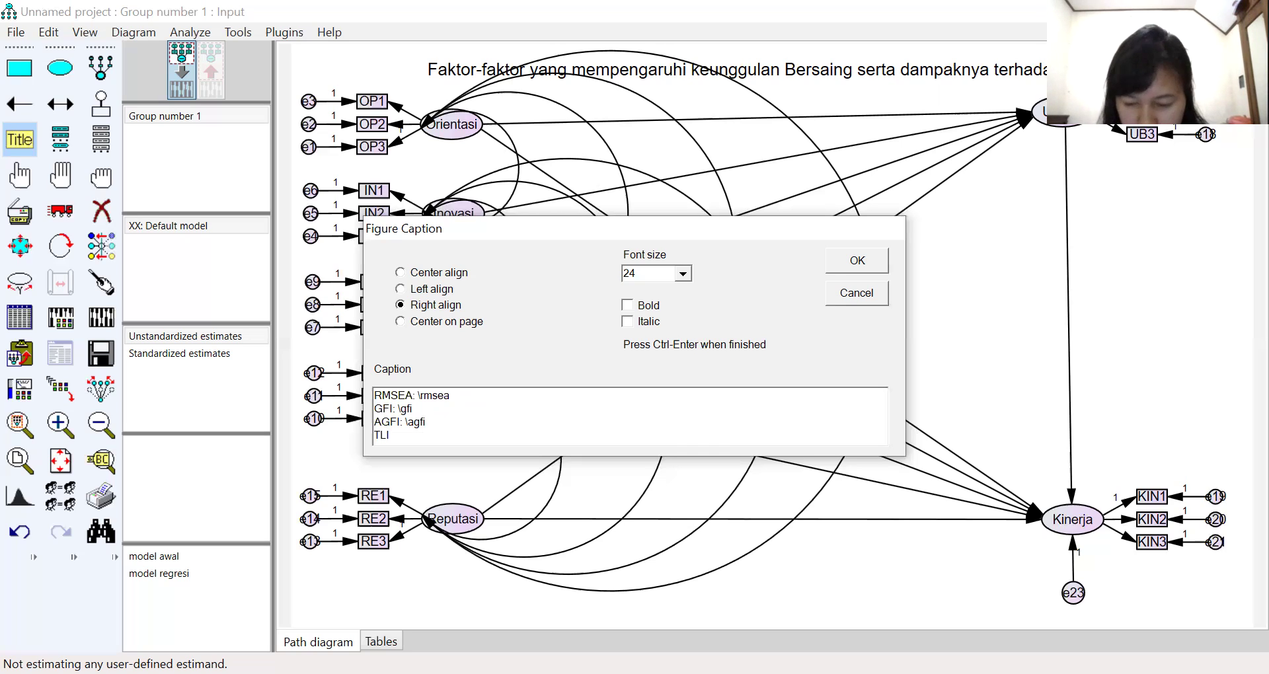
pyautogui.write(':')
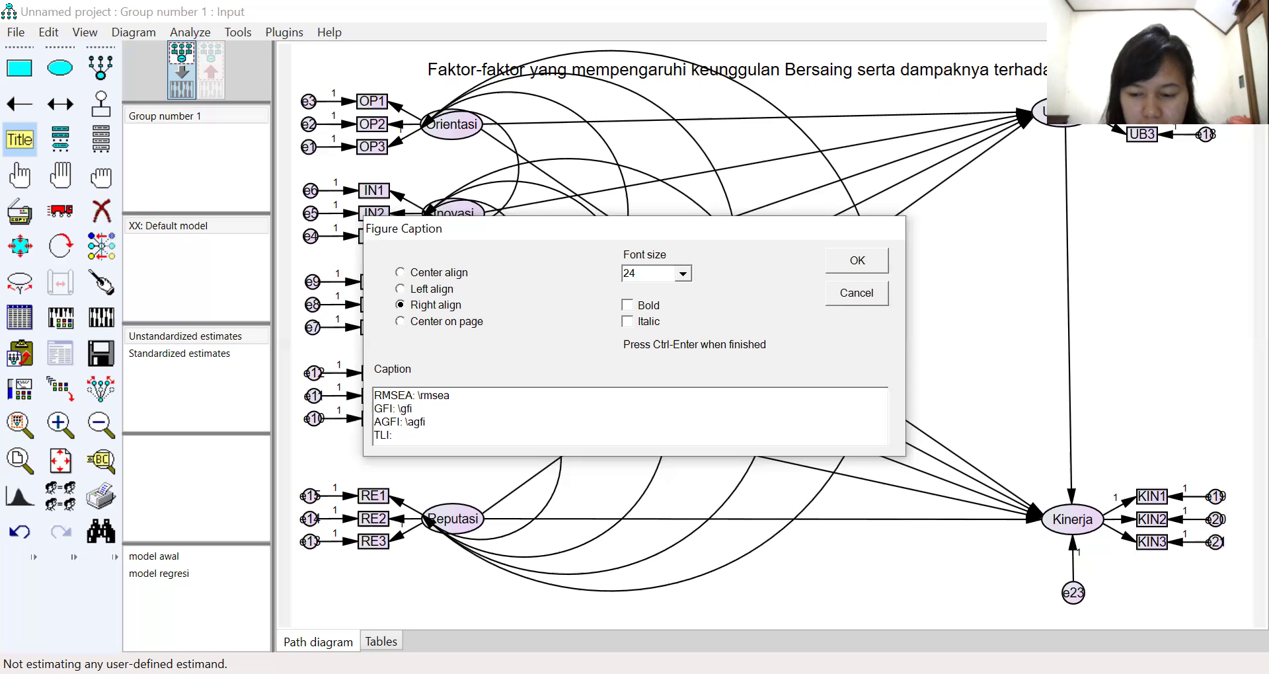
pyautogui.write(' \\tlo')
pyautogui.press('BackSpace')
pyautogui.write('i')
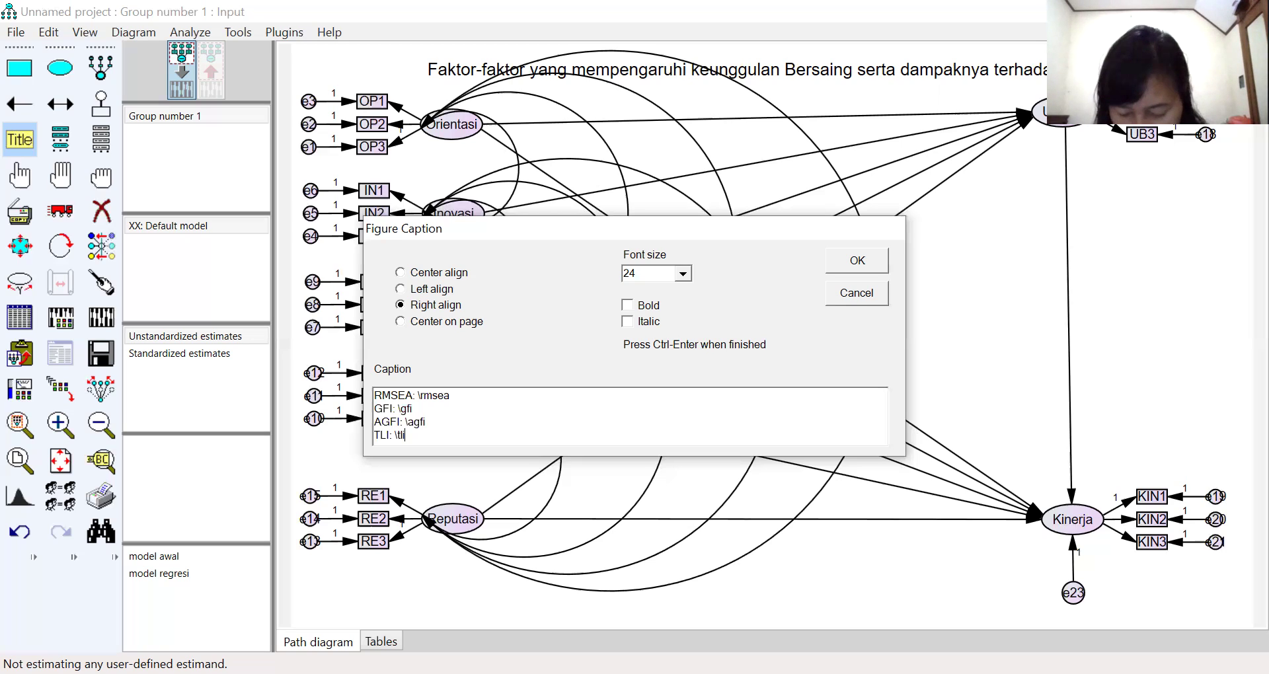
# Add the line "NFI: \nfi" to the caption below the TLI line.
pyautogui.press('Return')
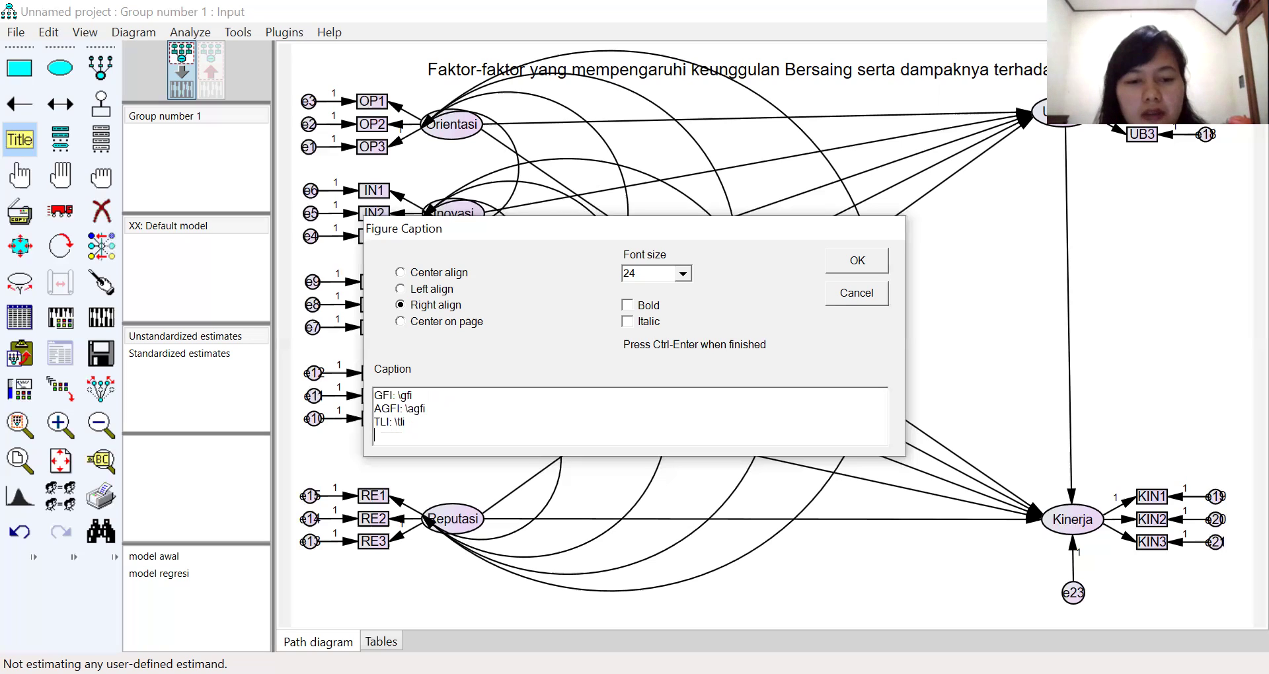
pyautogui.write('N')
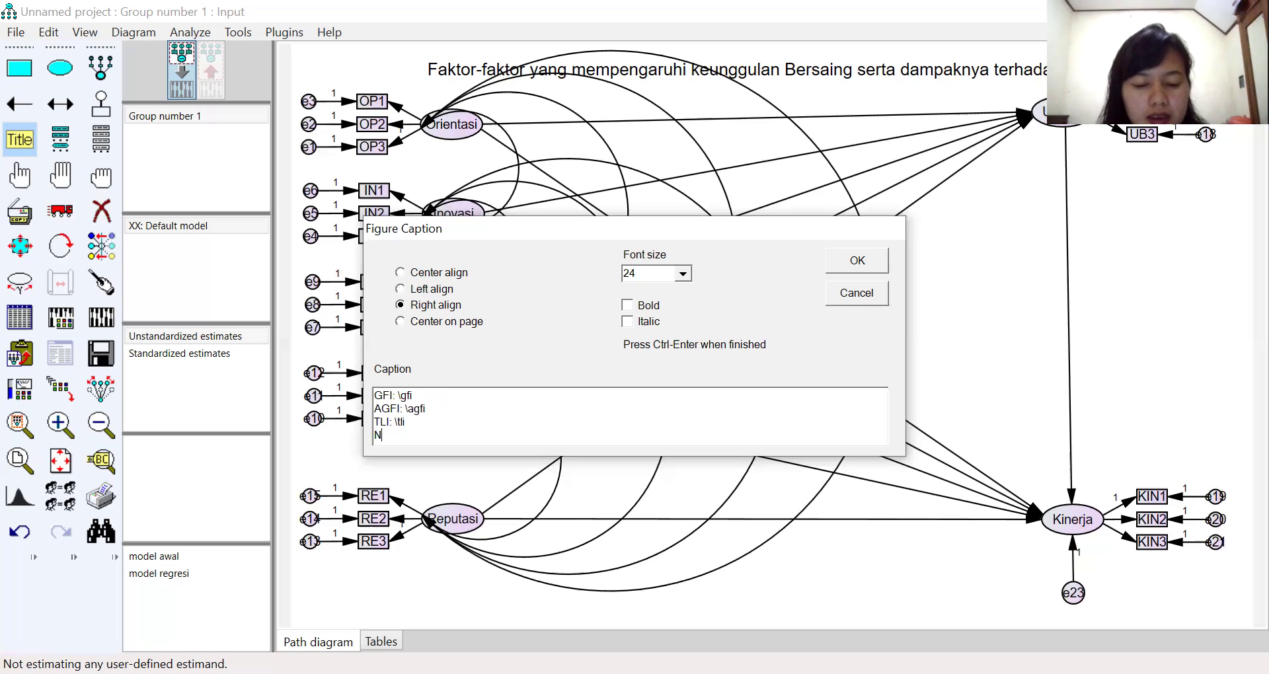
pyautogui.write('FI:')
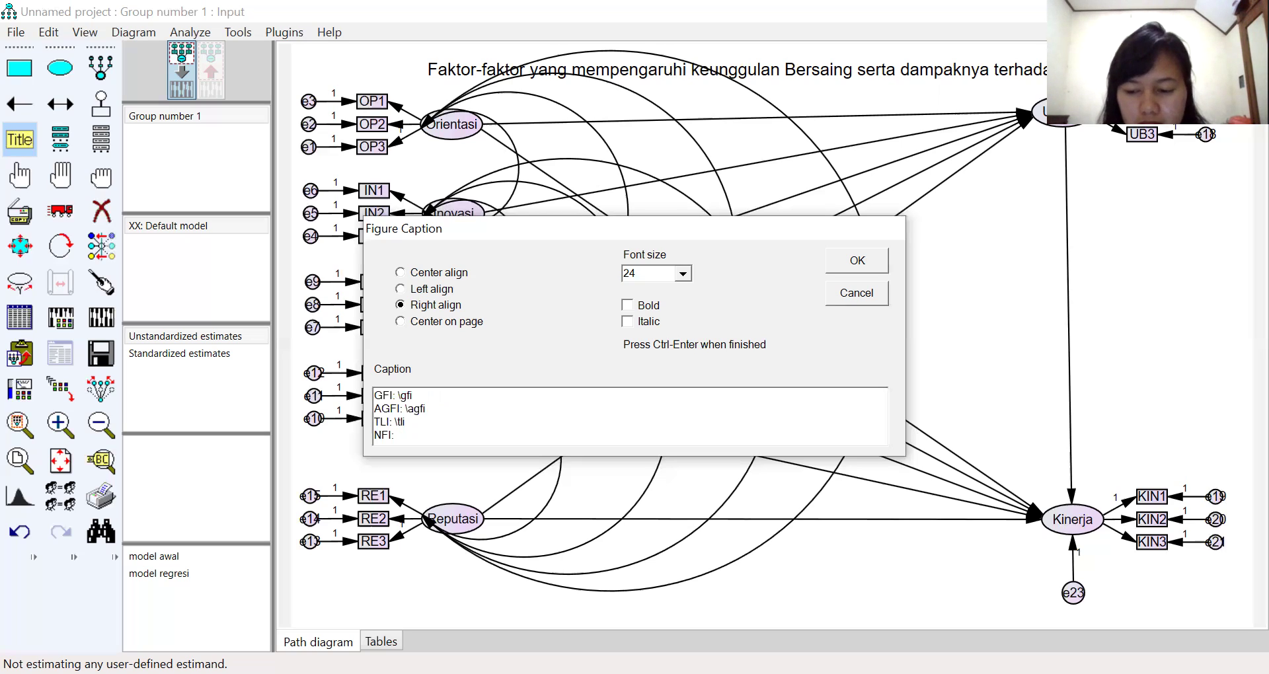
pyautogui.write(' \\nfi')
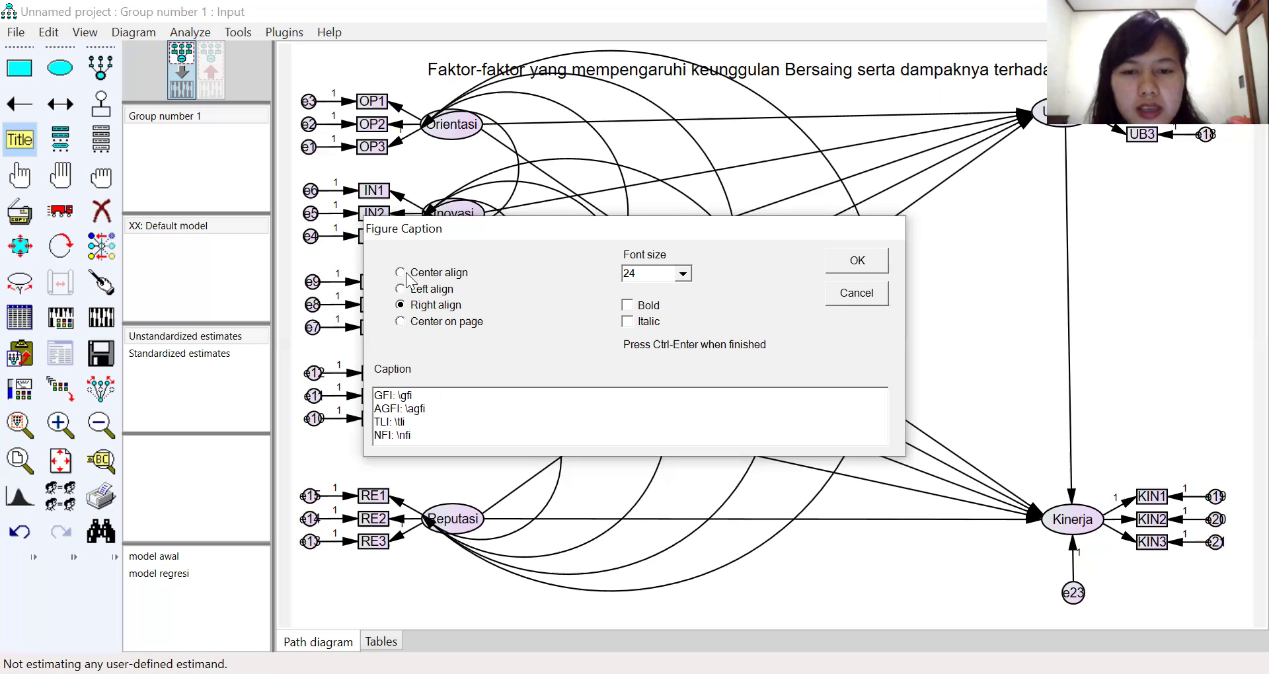
# Set the figure caption's font size to 12.
pyautogui.click(683, 273)
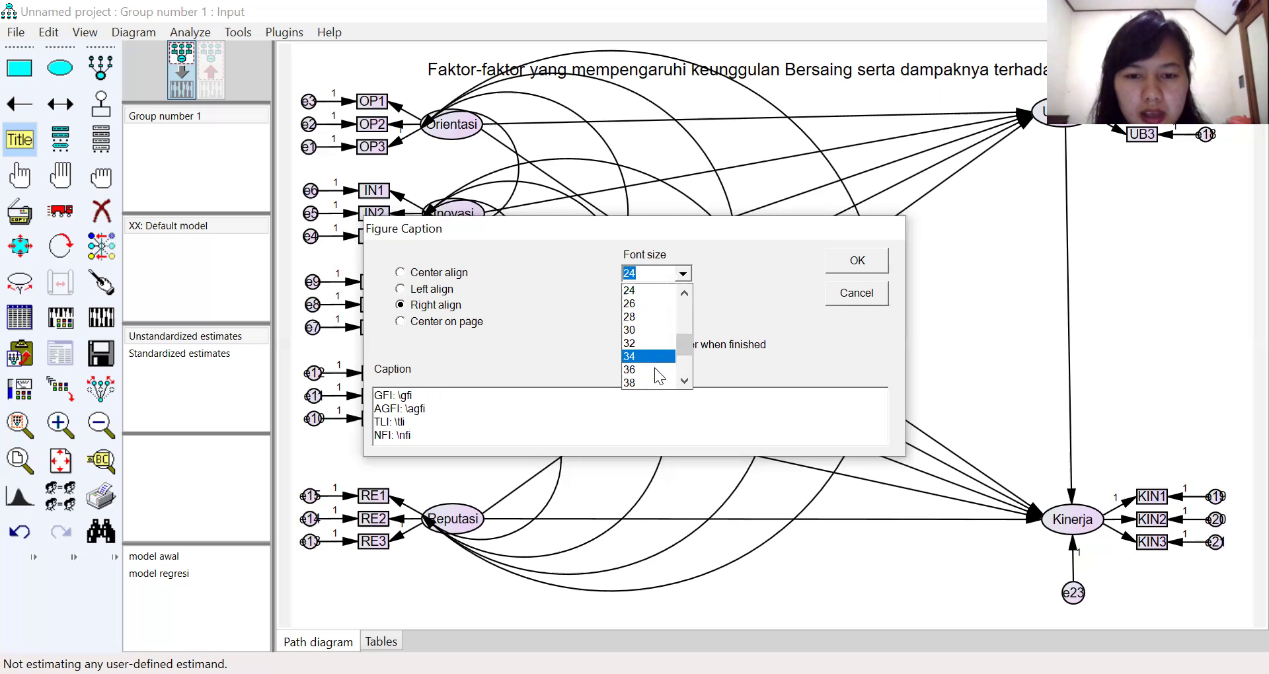
pyautogui.scroll(-2, 657, 357)
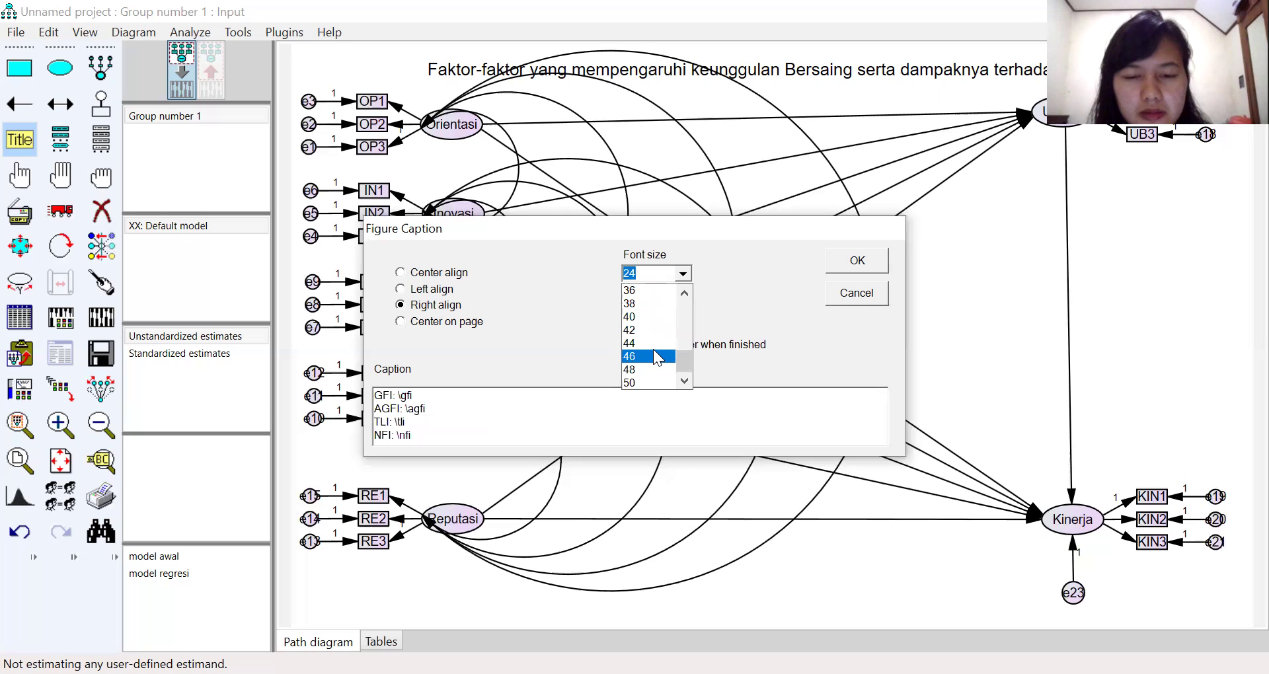
pyautogui.scroll(6, 654, 343)
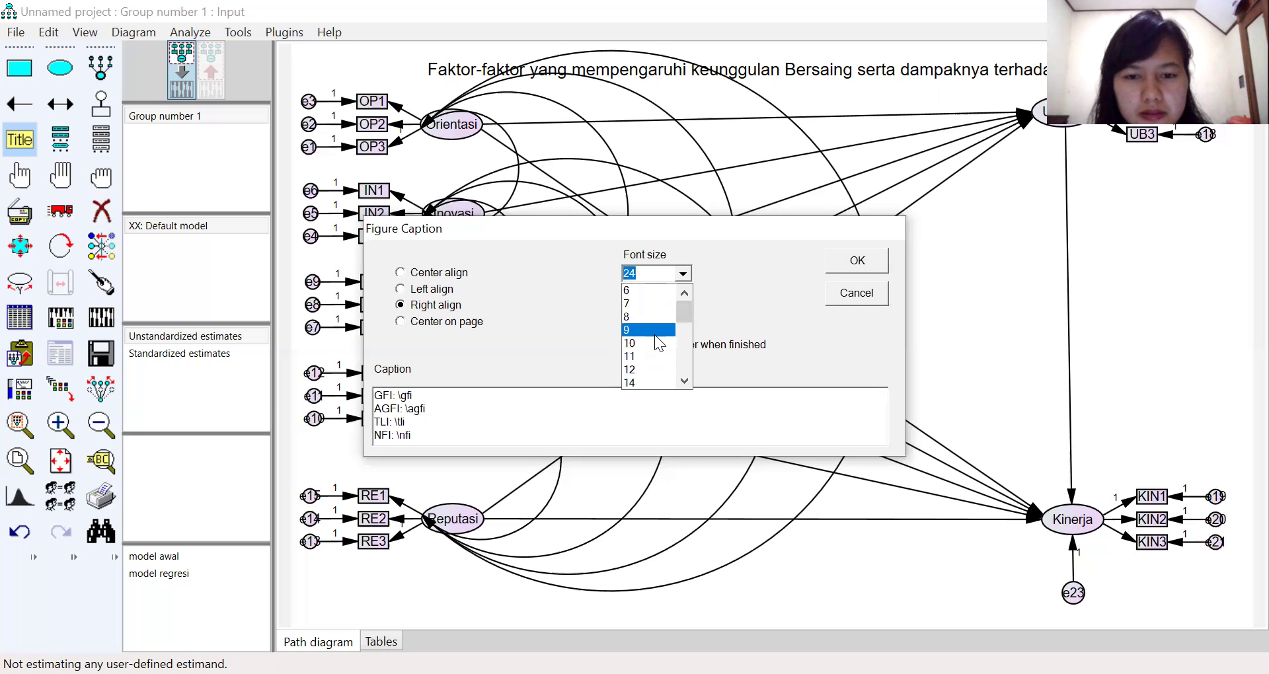
pyautogui.click(651, 374)
pyautogui.click(683, 274)
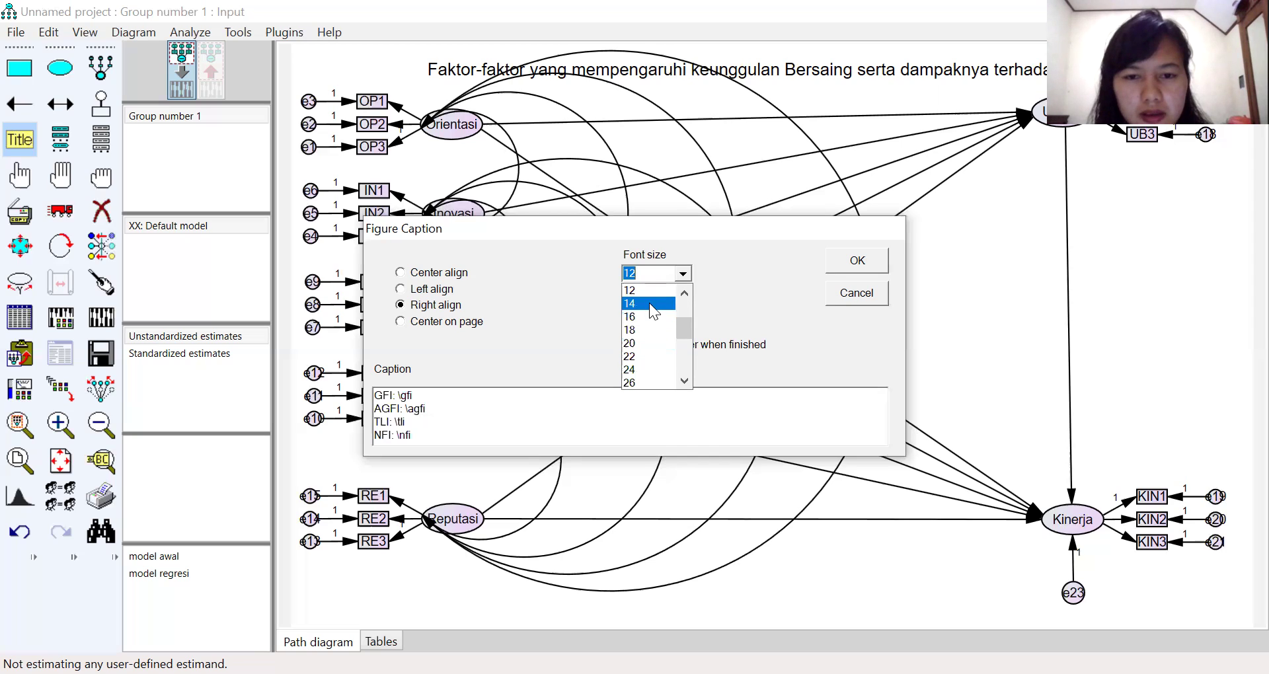
pyautogui.click(718, 288)
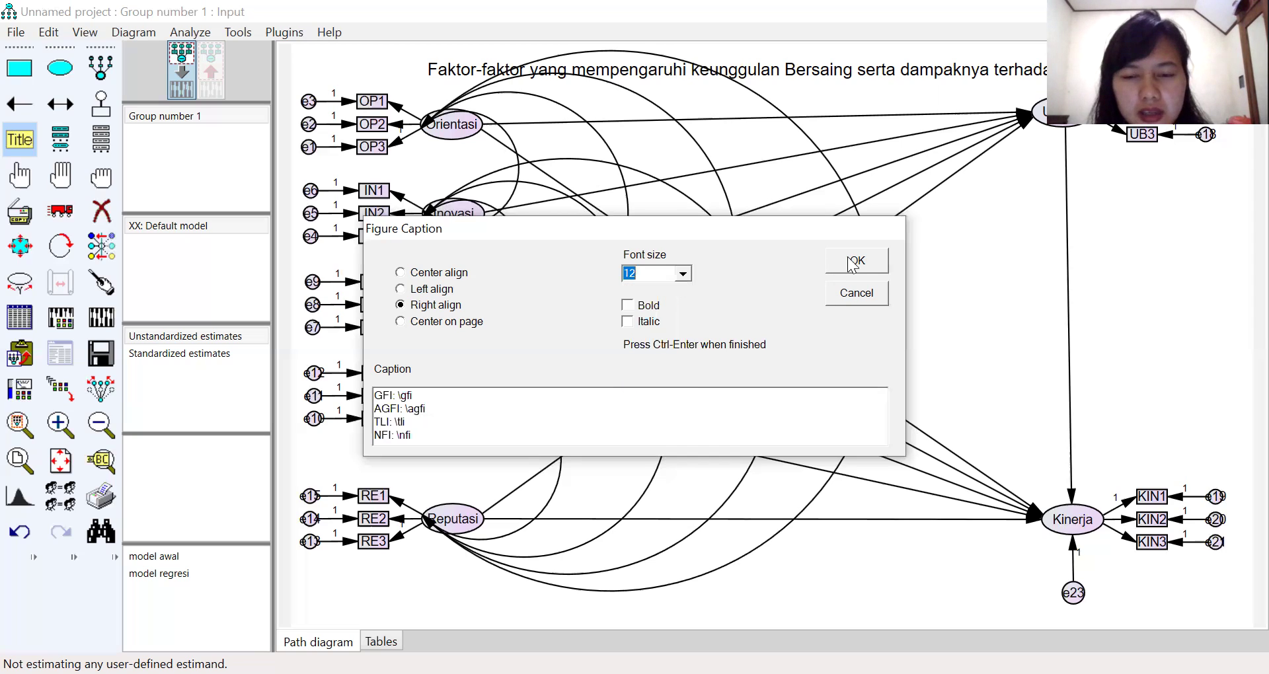
# Set the caption's font size to 14 and place the Goodness of Fit caption on the diagram.
pyautogui.click(674, 278)
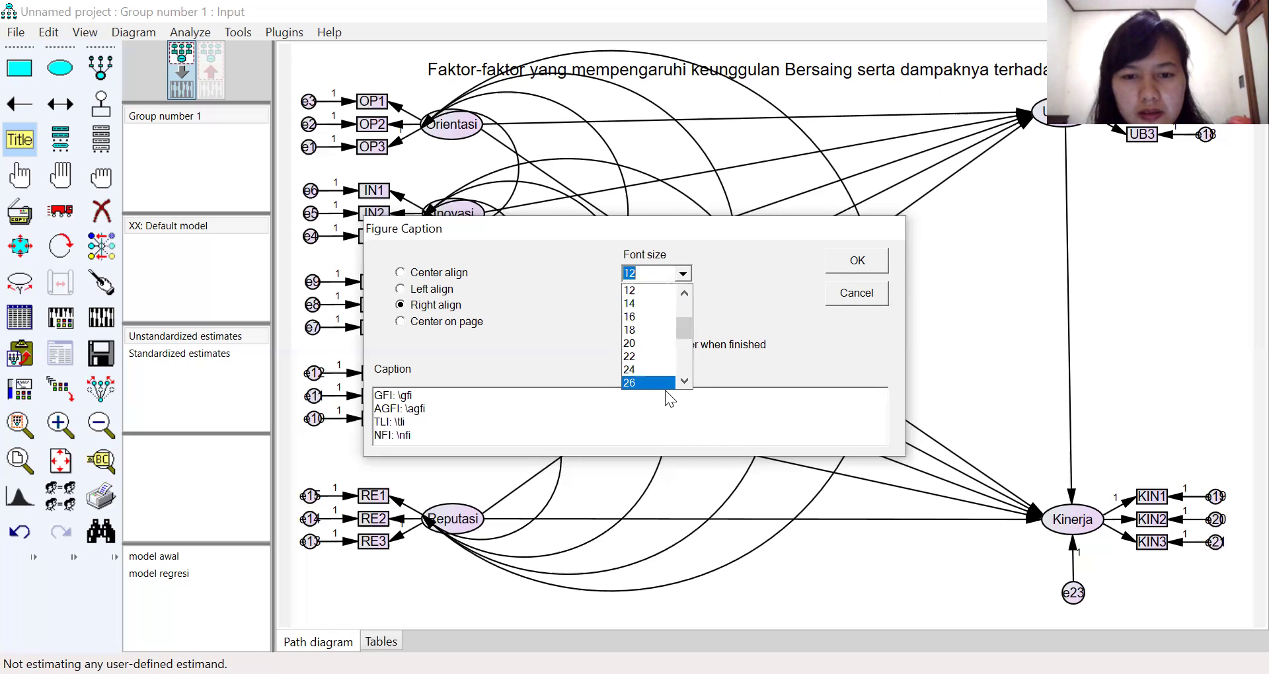
pyautogui.click(666, 307)
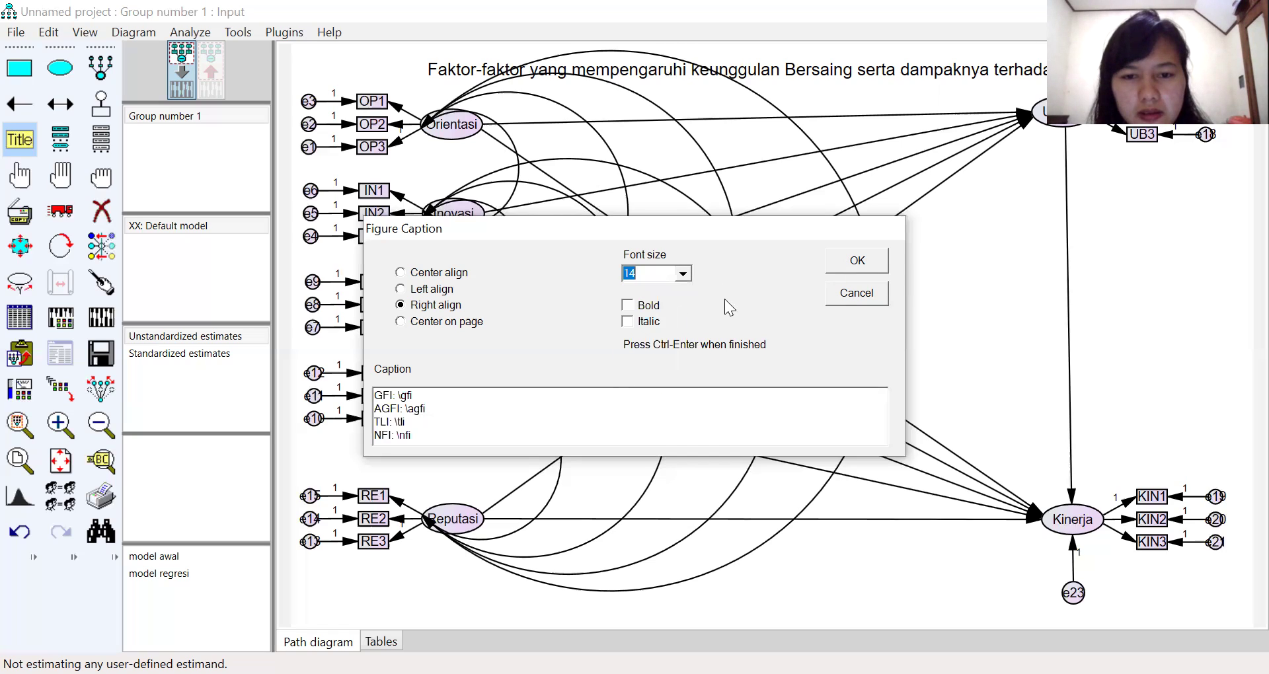
pyautogui.click(857, 262)
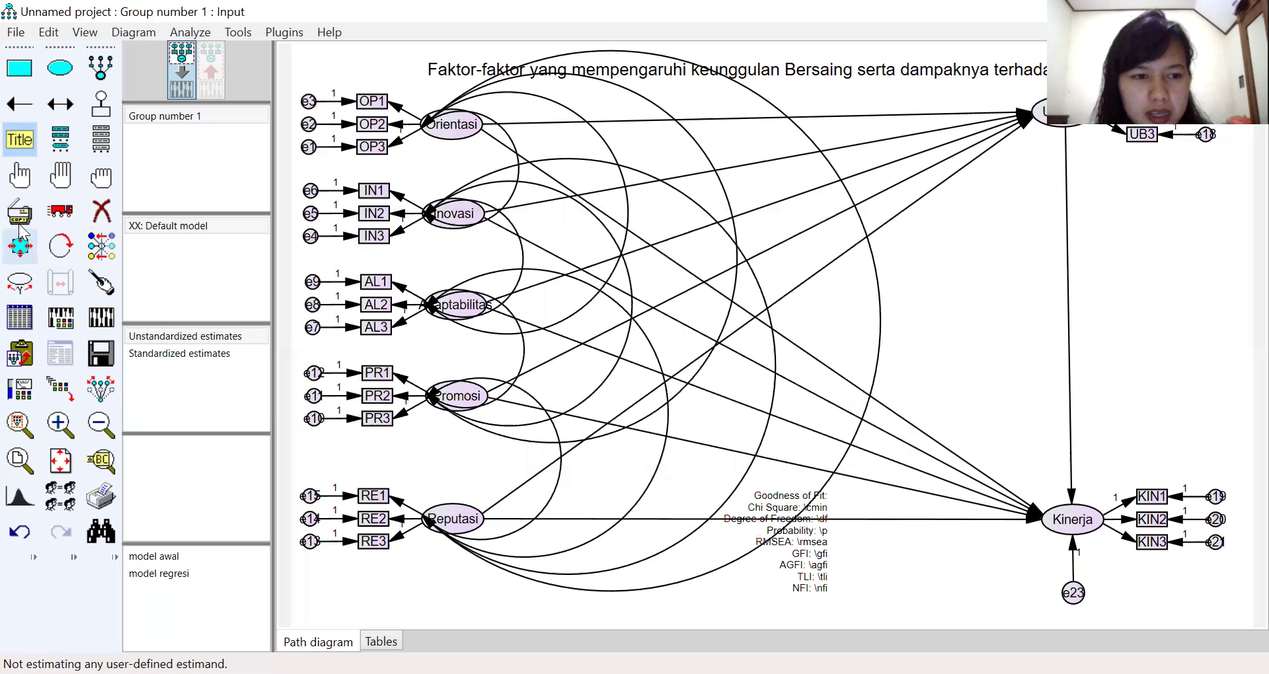
# Move the Goodness of Fit caption into the empty area below the path from Reputasi to Kinerja, clear of the curves and arrows.
pyautogui.click(61, 224)
pyautogui.moveTo(801, 544); pyautogui.dragTo(914, 573)
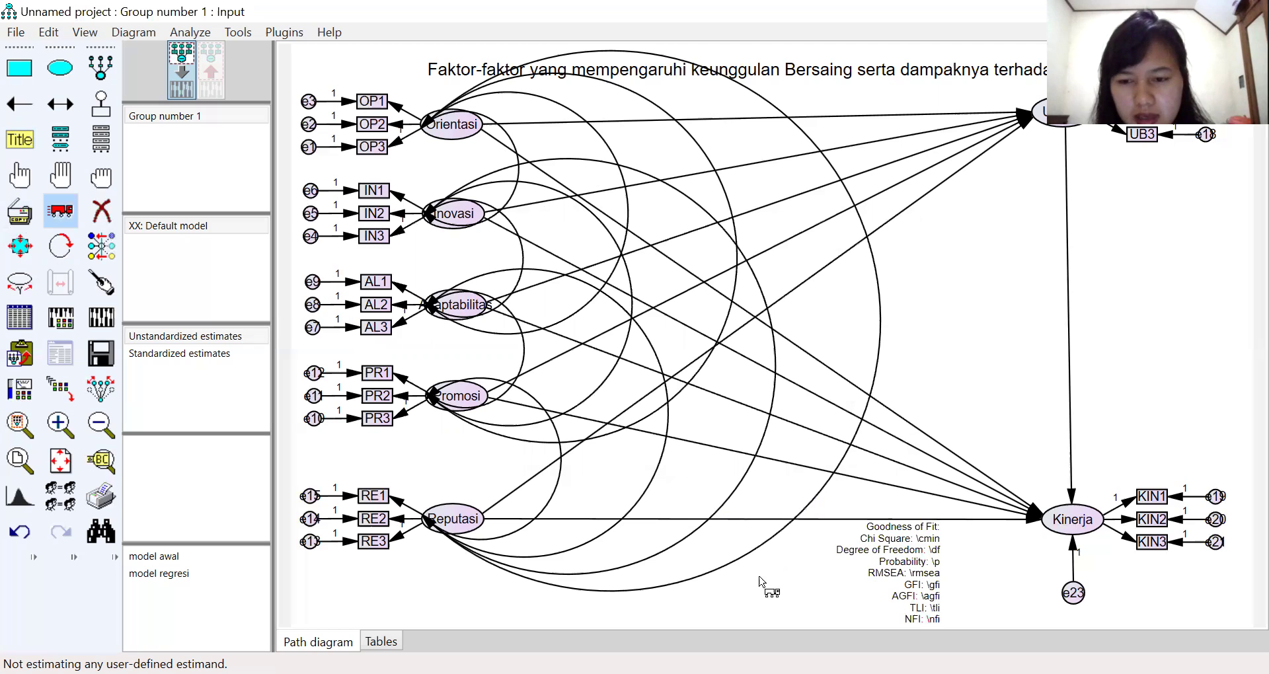
pyautogui.click(46, 228)
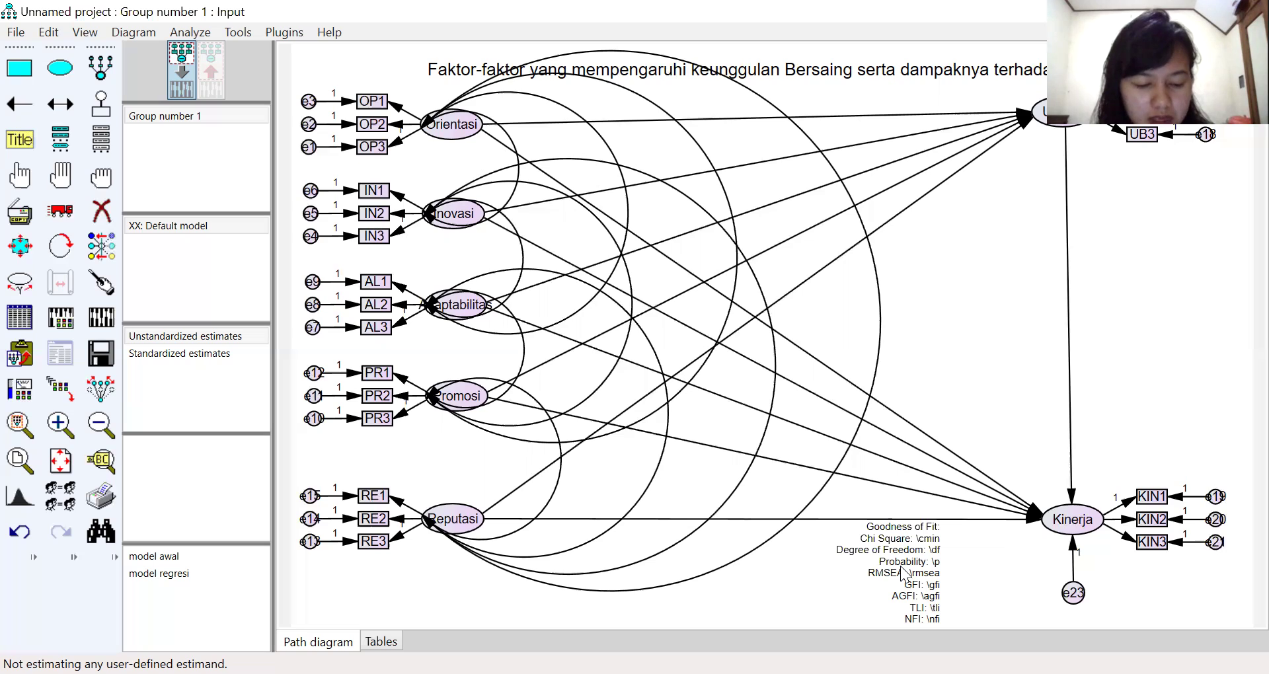
pyautogui.click(27, 33)
pyautogui.click(41, 145)
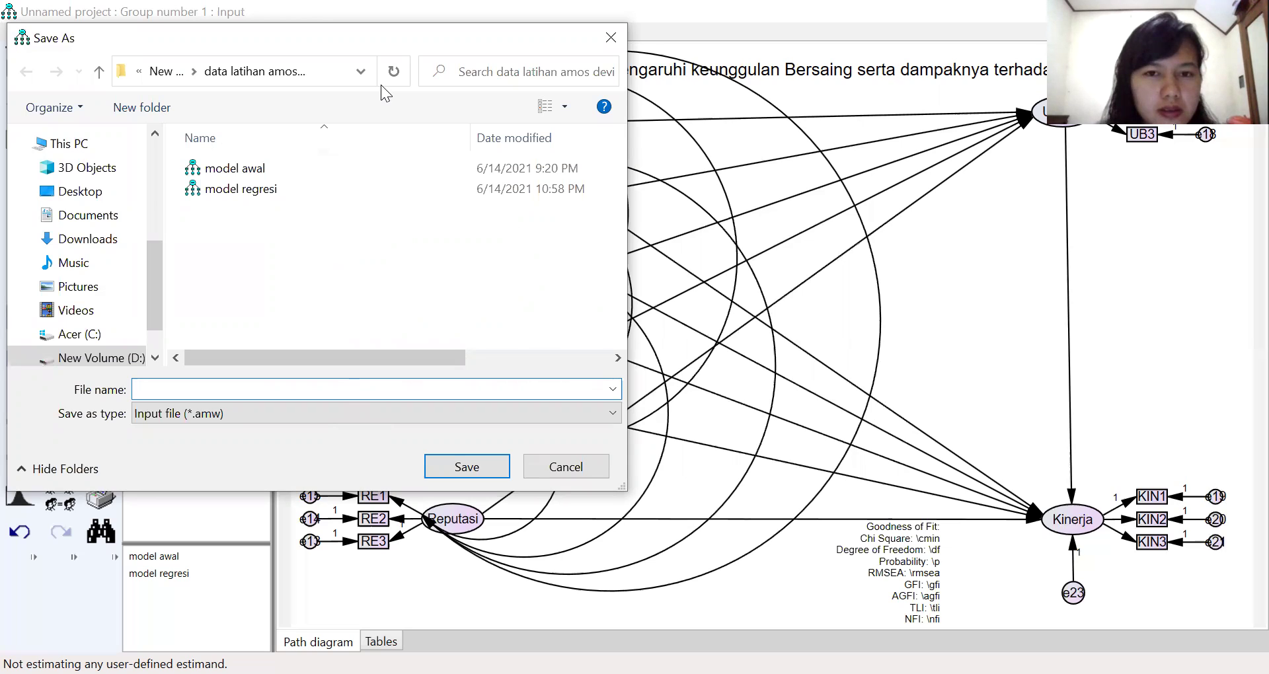
pyautogui.doubleClick(150, 44)
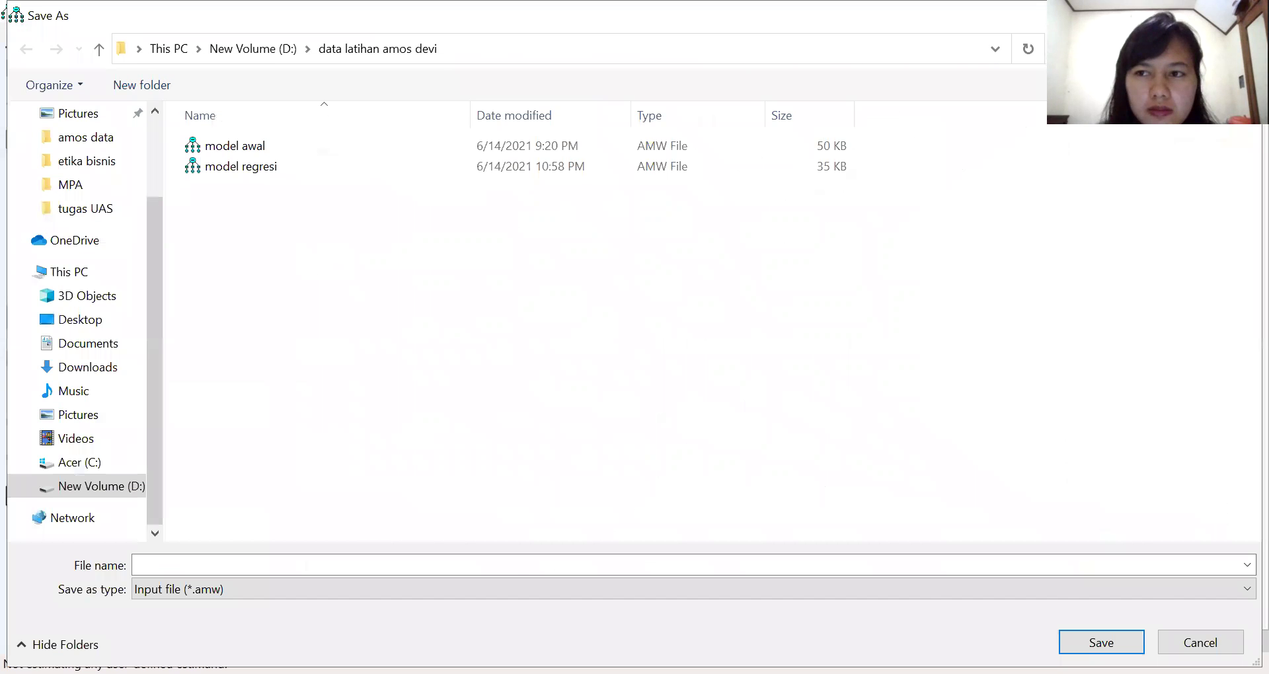
pyautogui.press('Escape')
# Save the path diagram under the new file name "Model Amos 1" as an .amw input file.
pyautogui.click(16, 32)
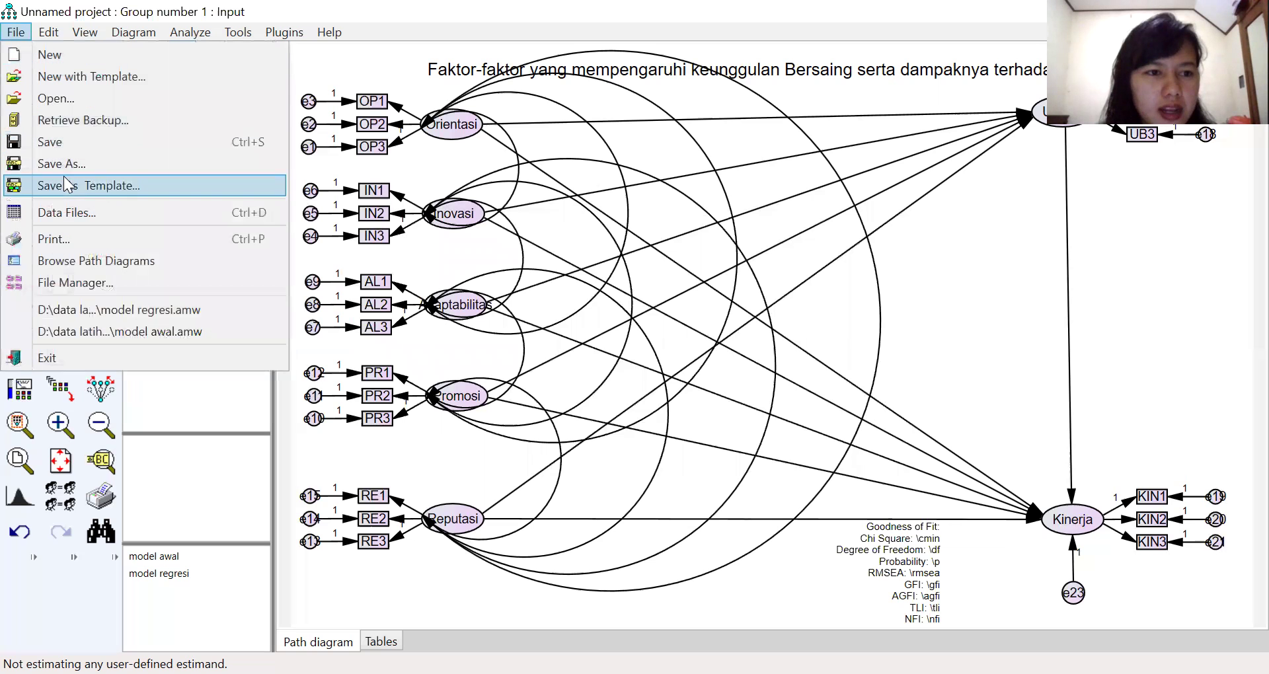
pyautogui.click(65, 165)
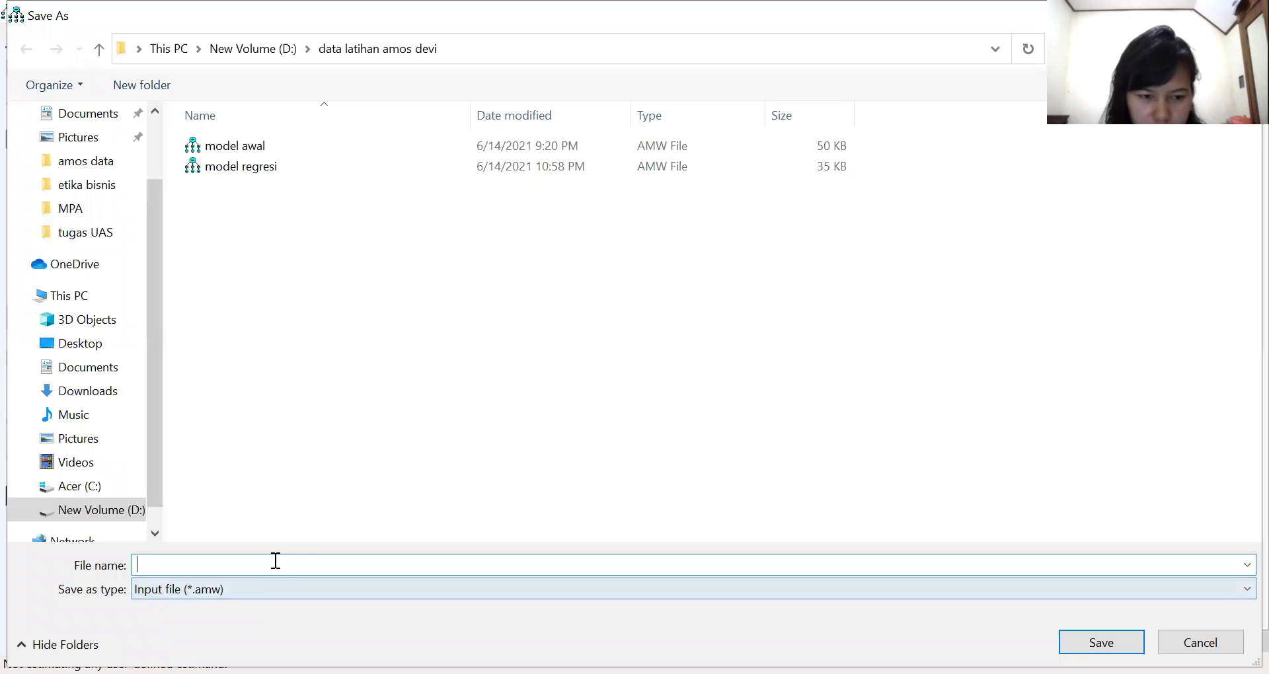
pyautogui.write('Model')
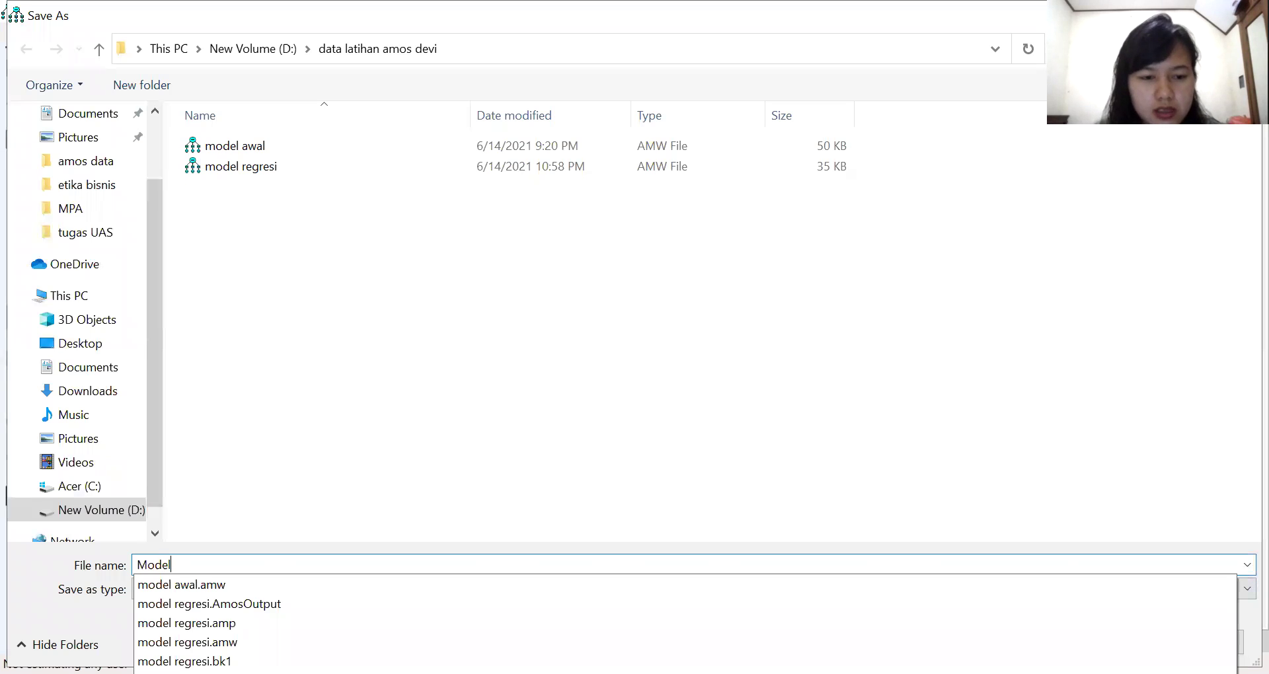
pyautogui.write(' 1')
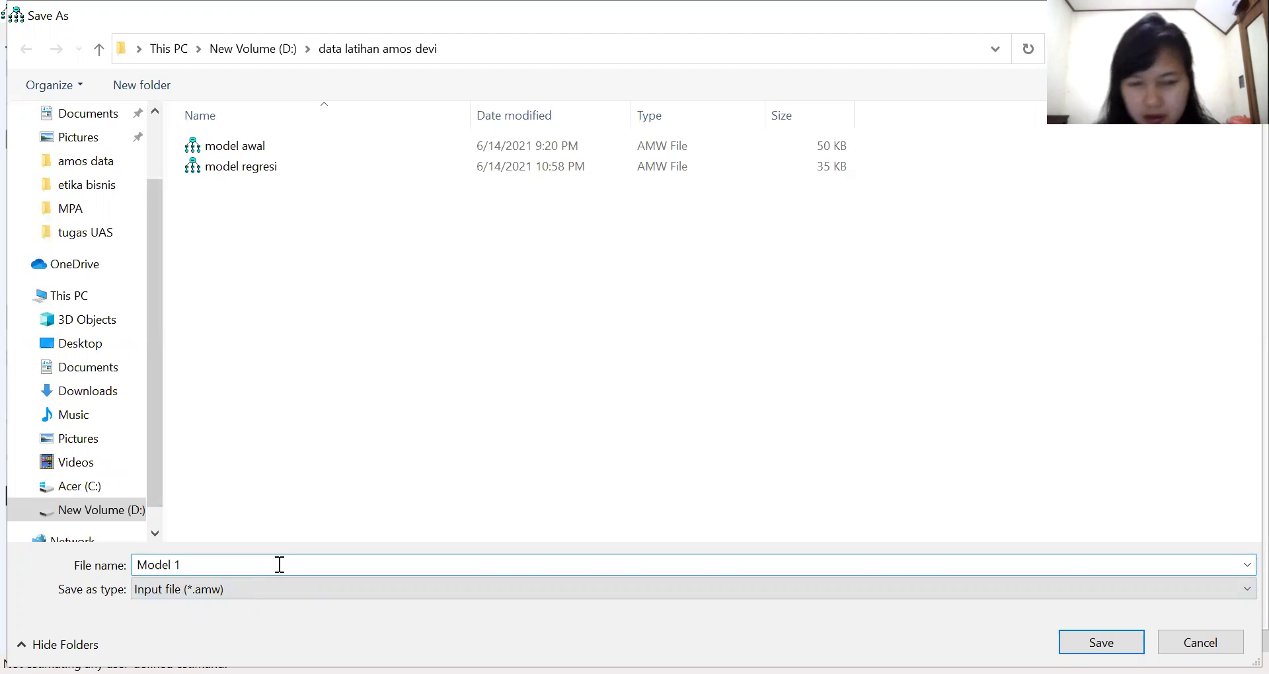
pyautogui.press('BackSpace')
pyautogui.write('Amos 1')
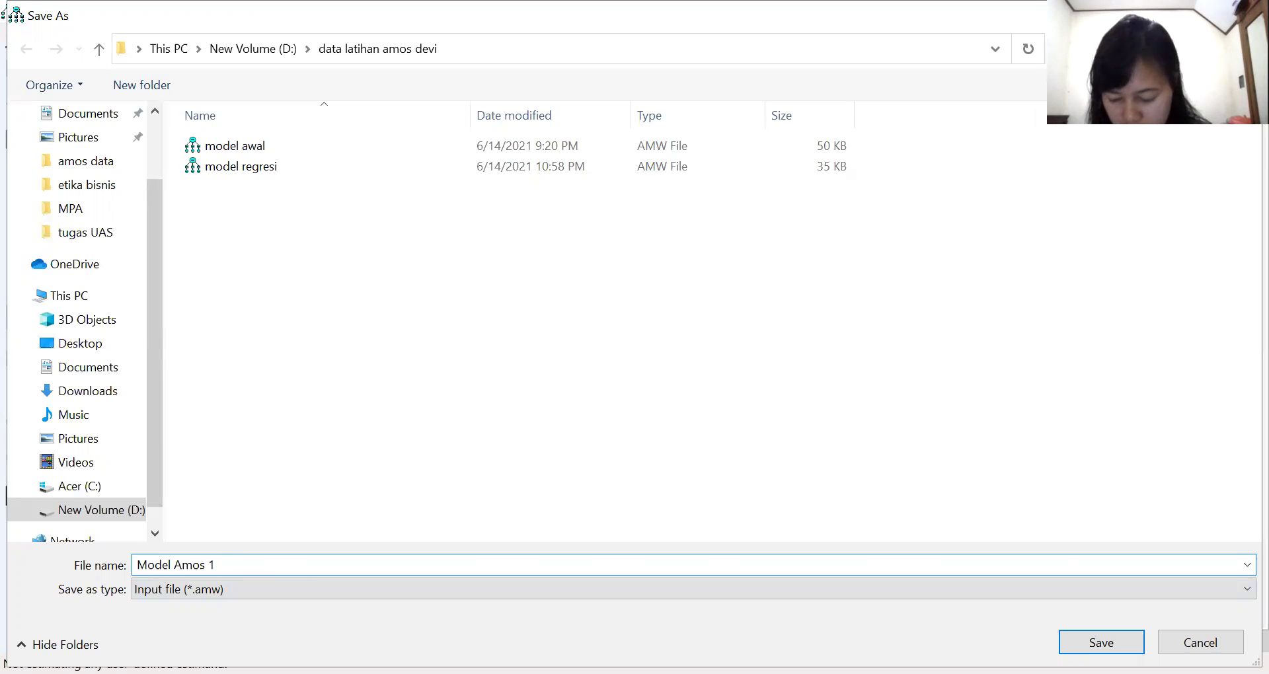
pyautogui.click(1101, 643)
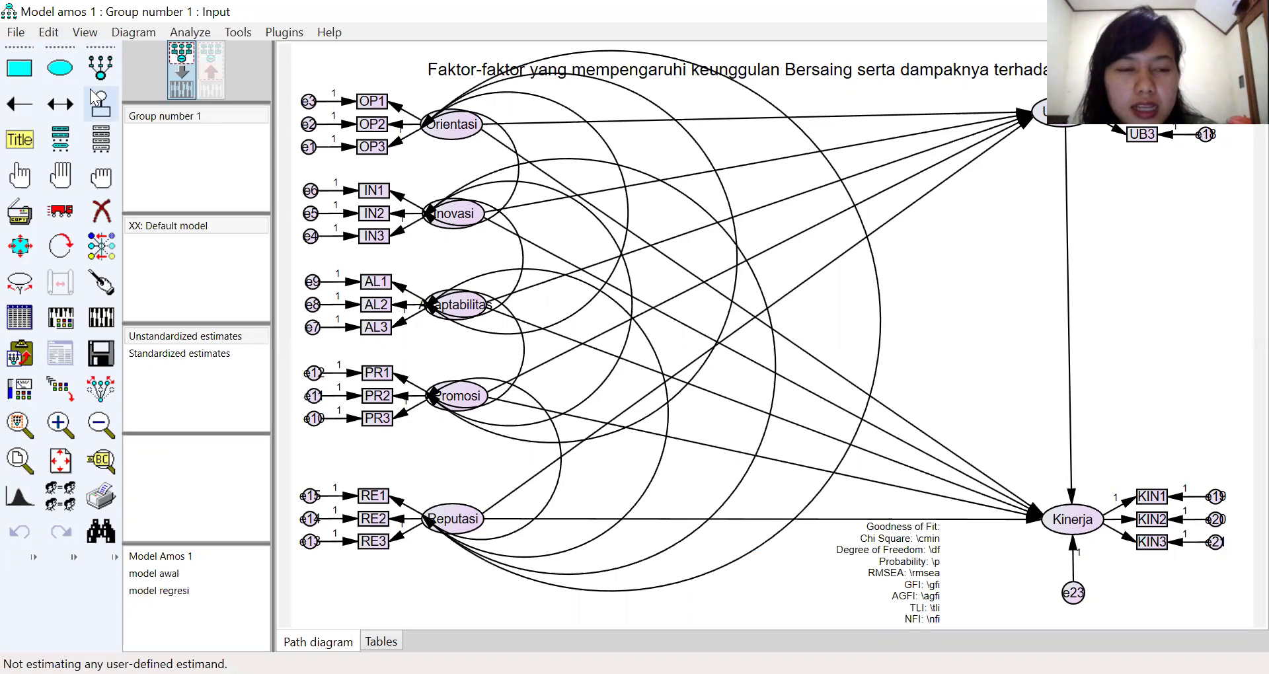
pyautogui.click(207, 40)
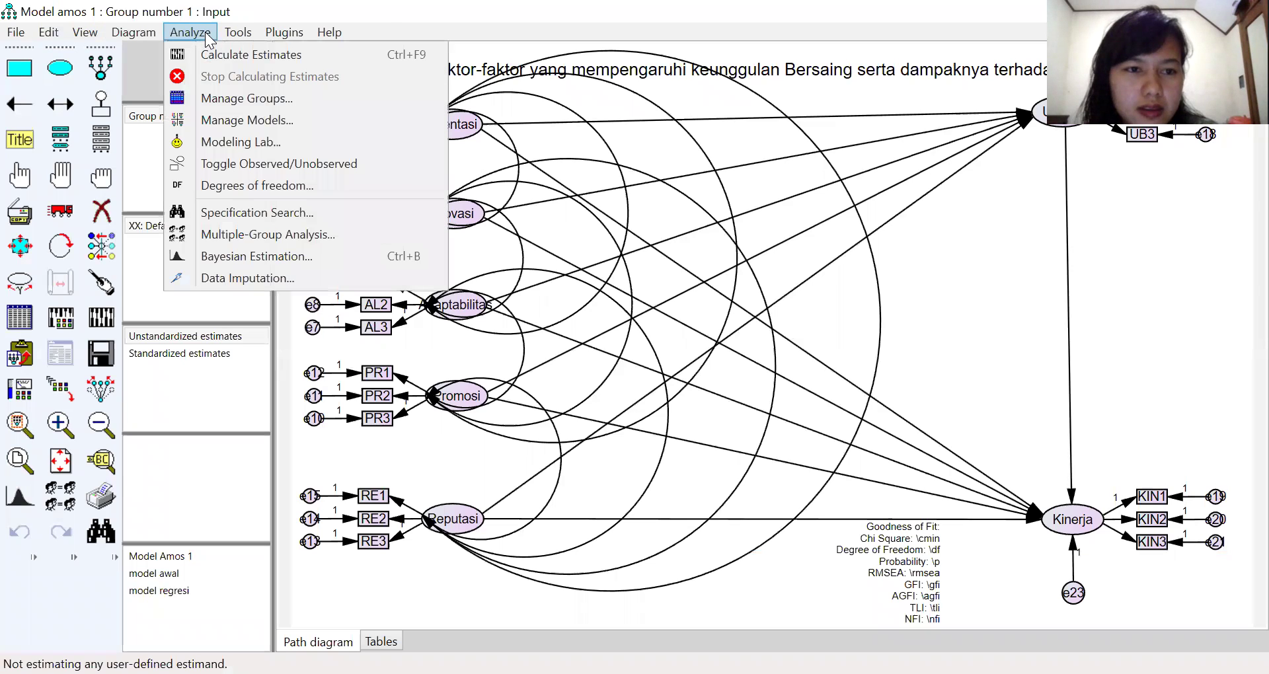
pyautogui.moveTo(160, 33)
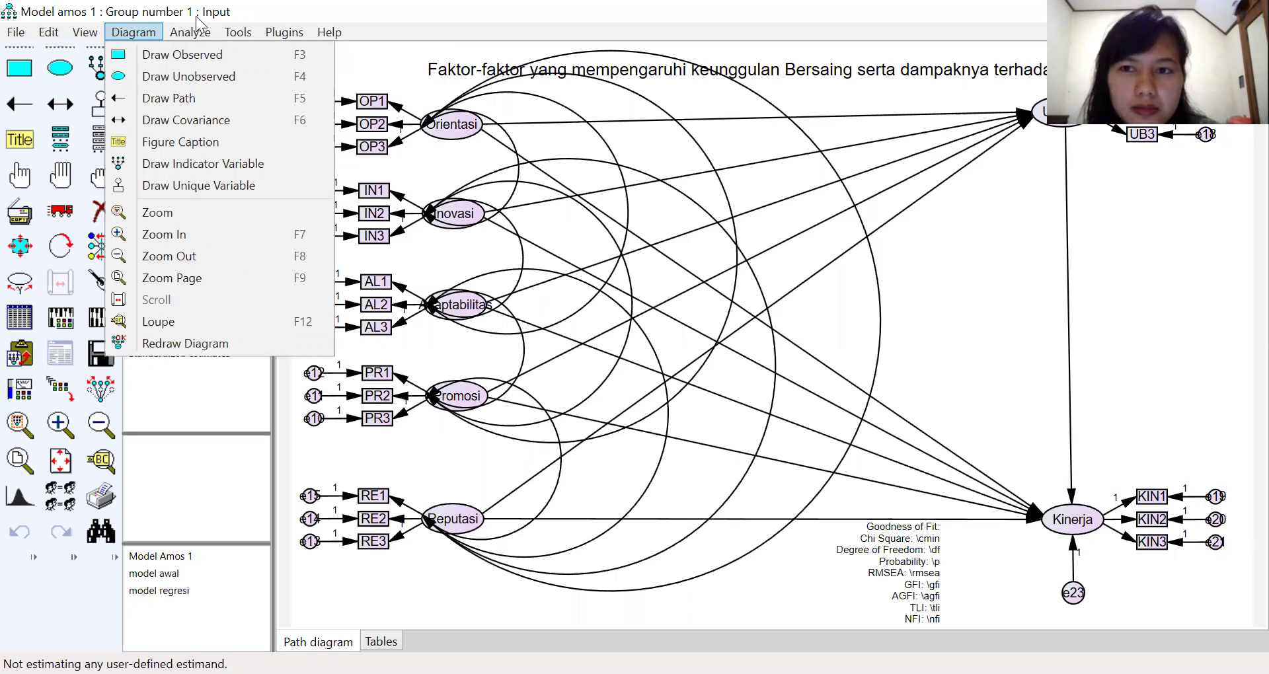
pyautogui.click(965, 102)
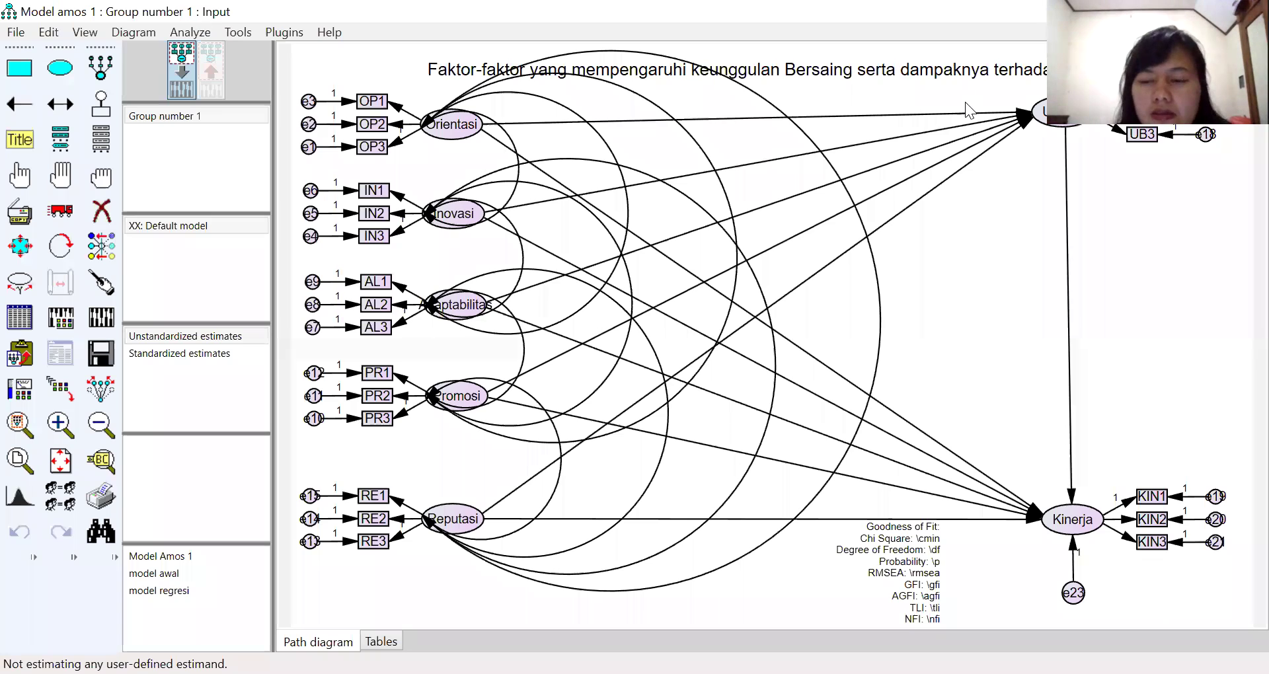
# Enable standardized estimates, squared multiple correlations, sample, implied, all implied and residual moments, and modification indices in the analysis output.
pyautogui.click(66, 321)
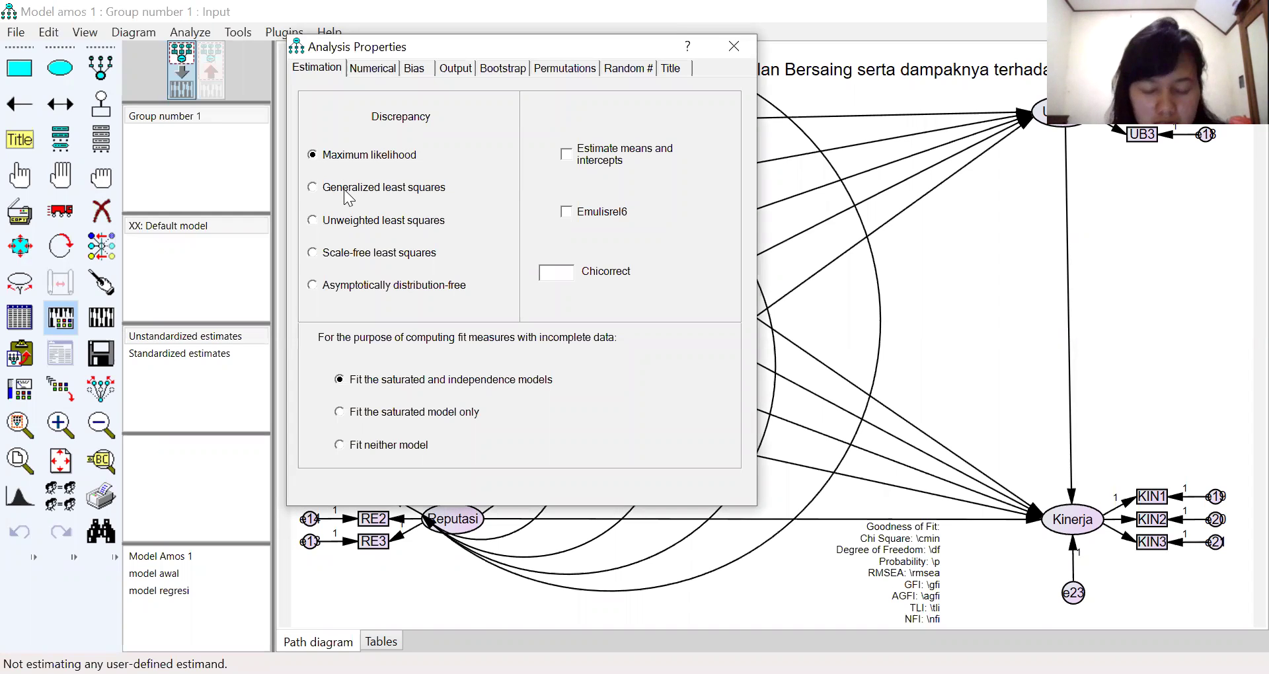
pyautogui.click(456, 68)
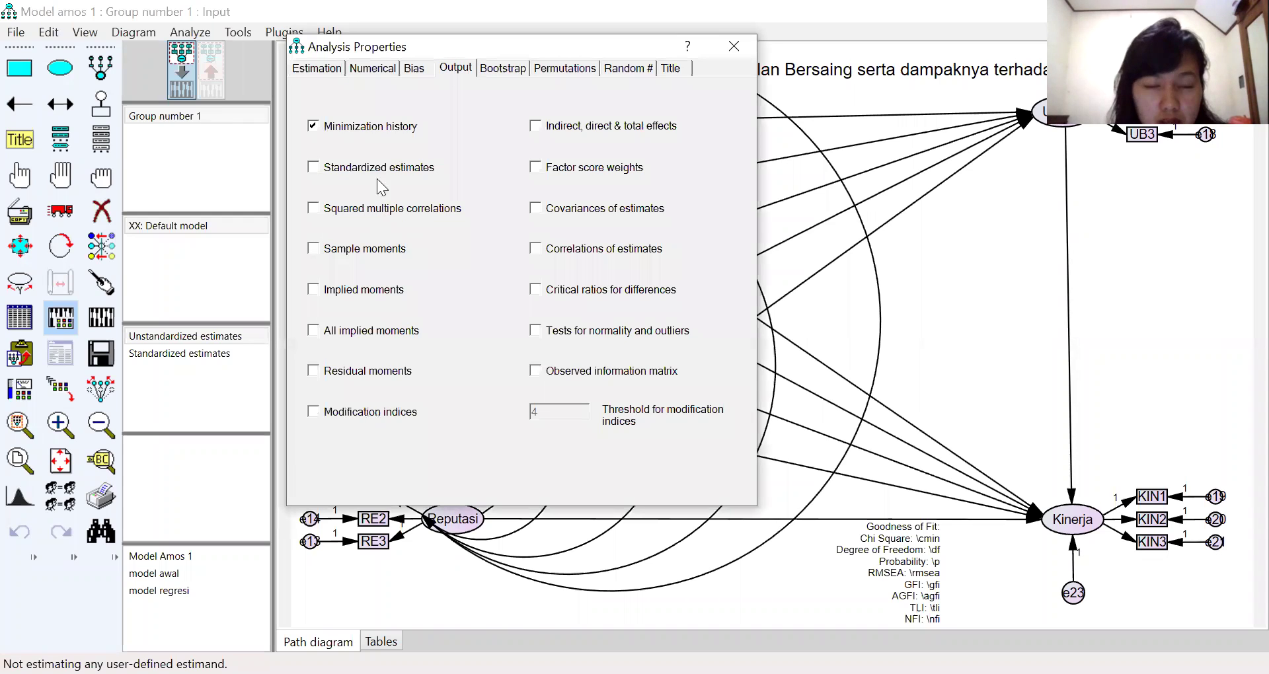
pyautogui.click(379, 169)
pyautogui.click(383, 210)
pyautogui.click(377, 250)
pyautogui.click(375, 294)
pyautogui.click(374, 335)
pyautogui.click(373, 372)
pyautogui.click(373, 418)
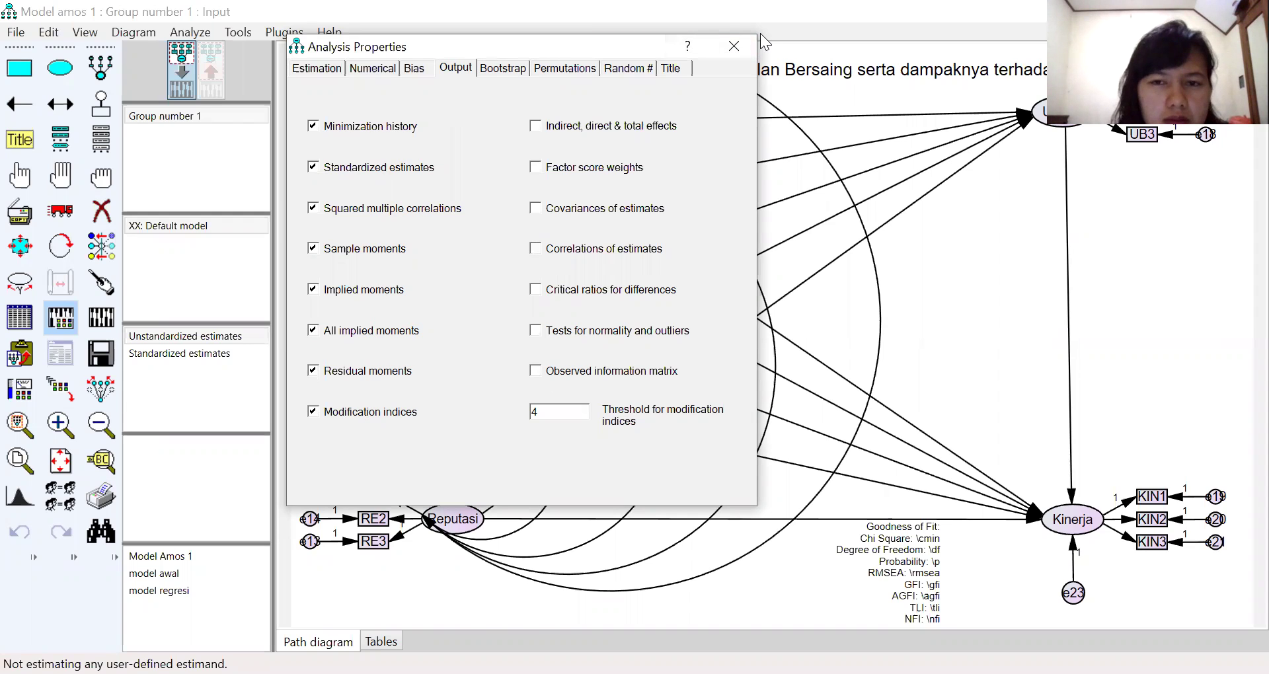
pyautogui.click(728, 41)
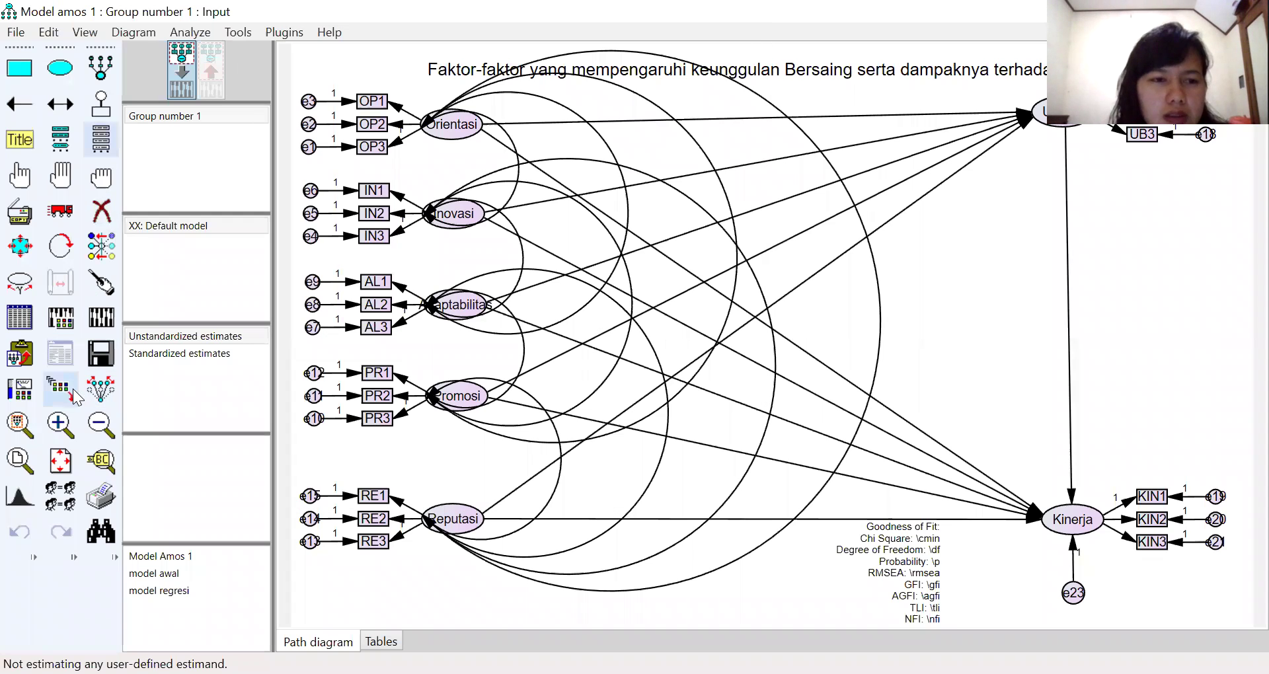
# Calculate the model's estimates and display the standardized estimates on the output path diagram.
pyautogui.click(114, 324)
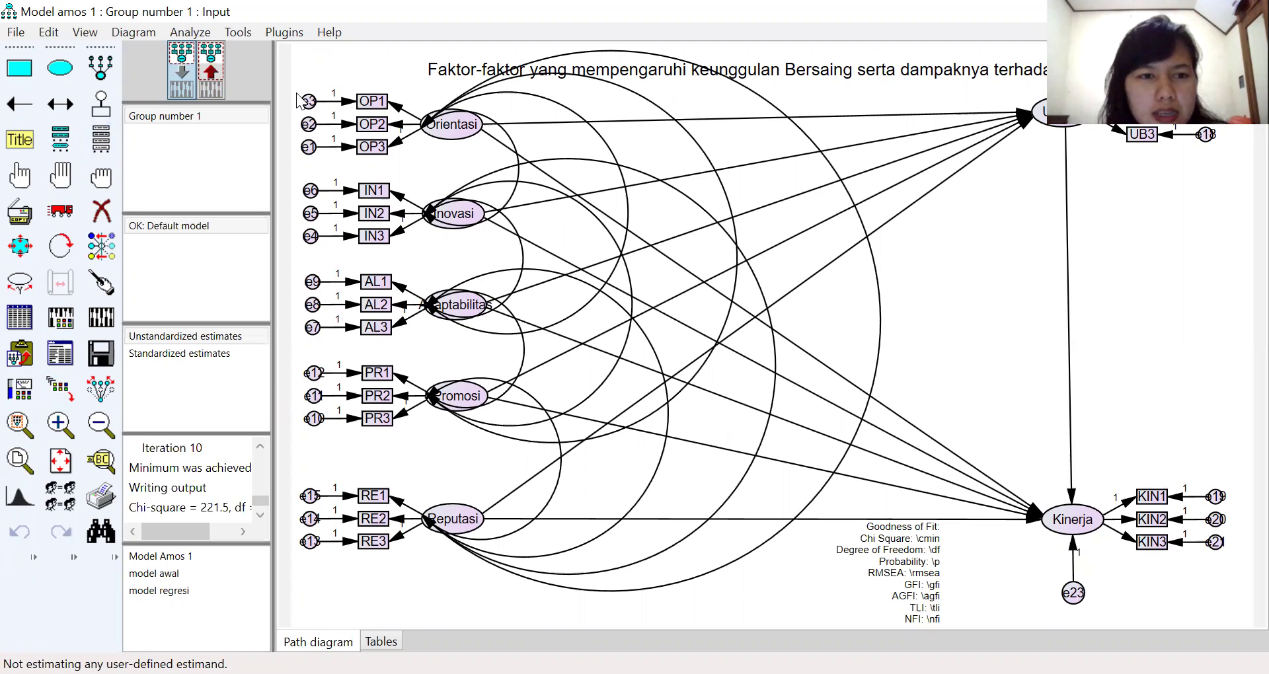
pyautogui.click(211, 70)
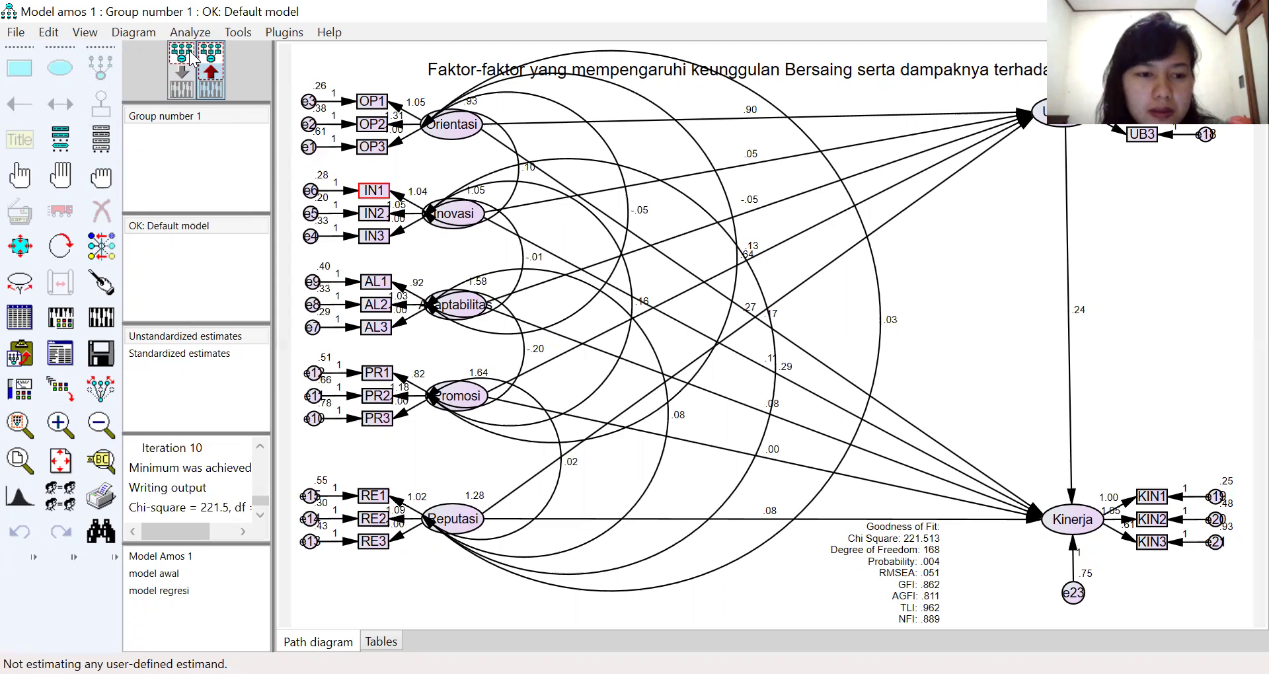
pyautogui.click(213, 357)
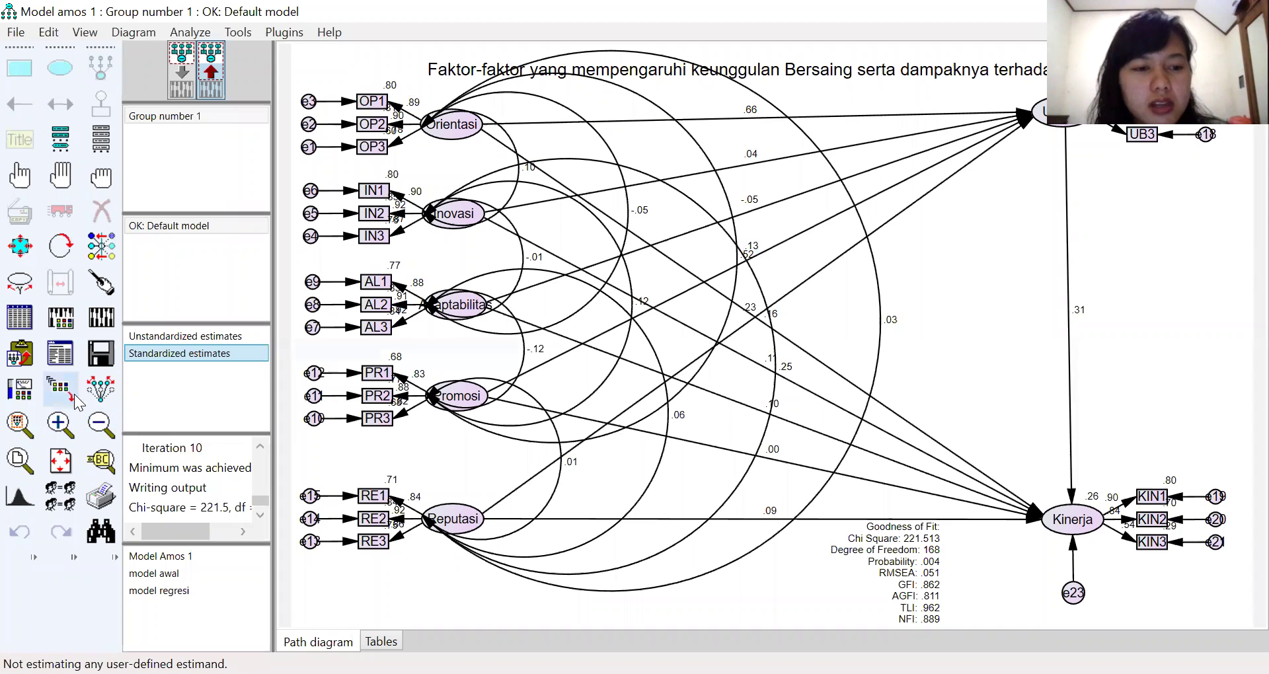
# Open the text output in a widened window and examine the modification indices for covariances, variances and regression weights.
pyautogui.click(56, 364)
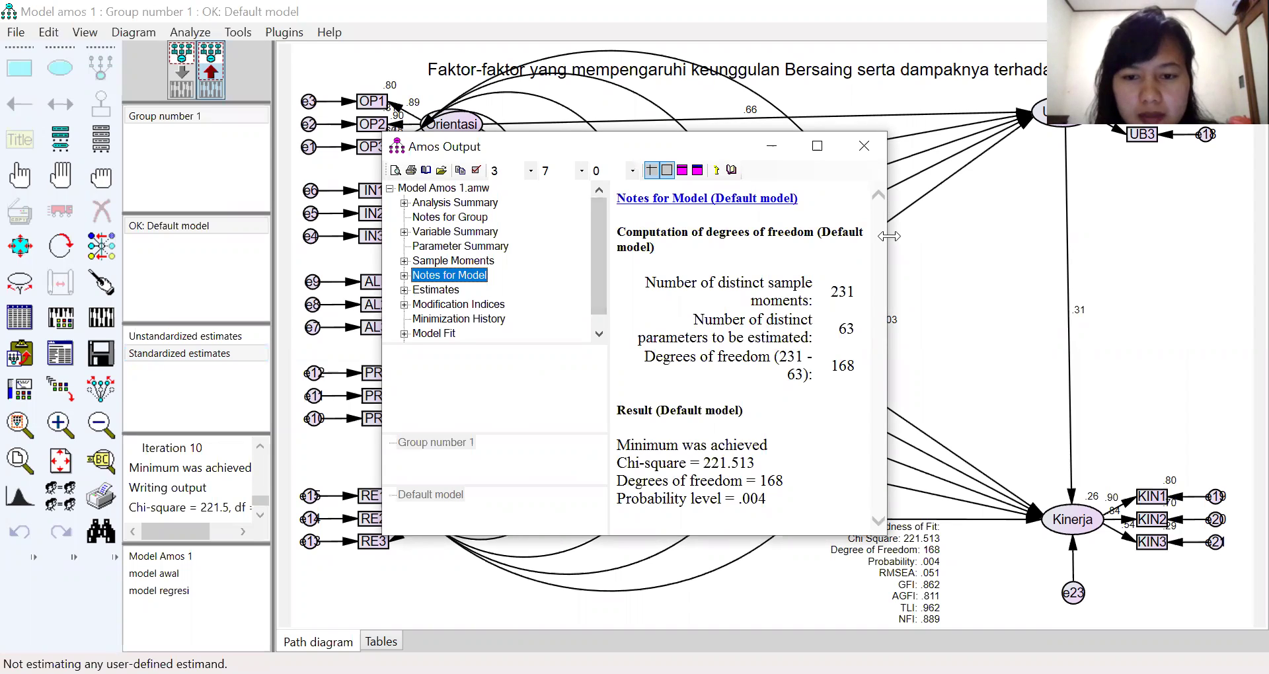
pyautogui.moveTo(889, 236); pyautogui.dragTo(1050, 236)
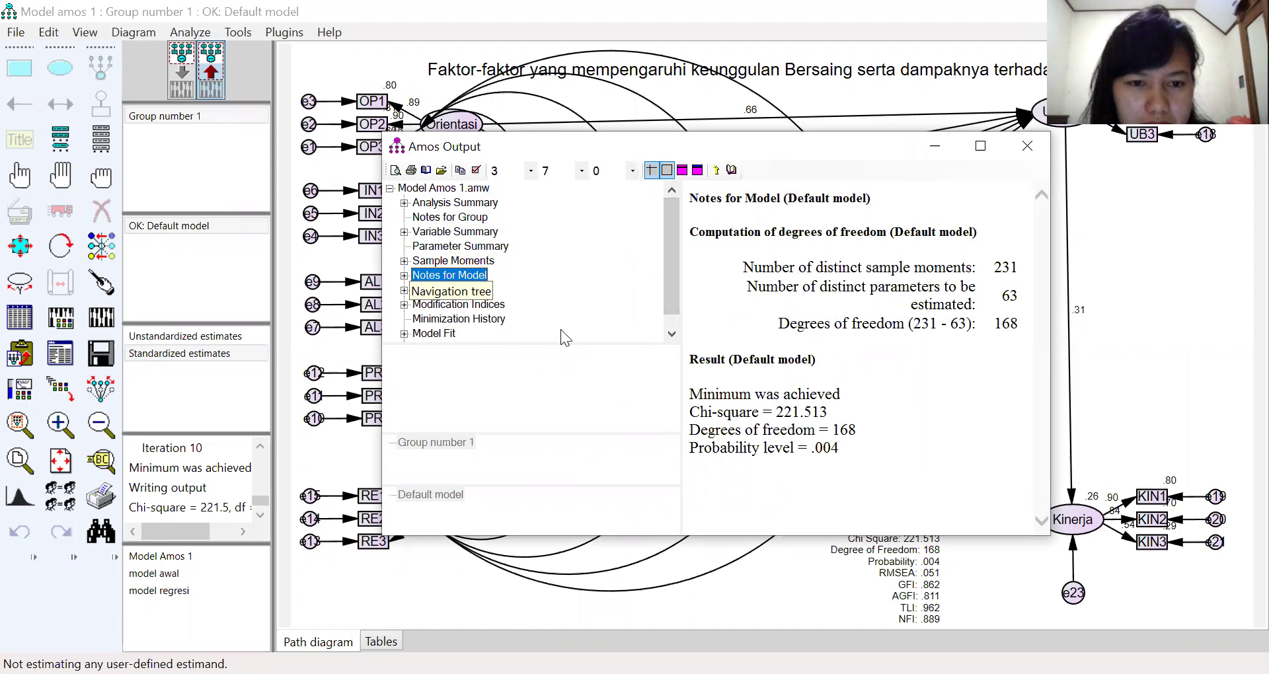
pyautogui.click(463, 304)
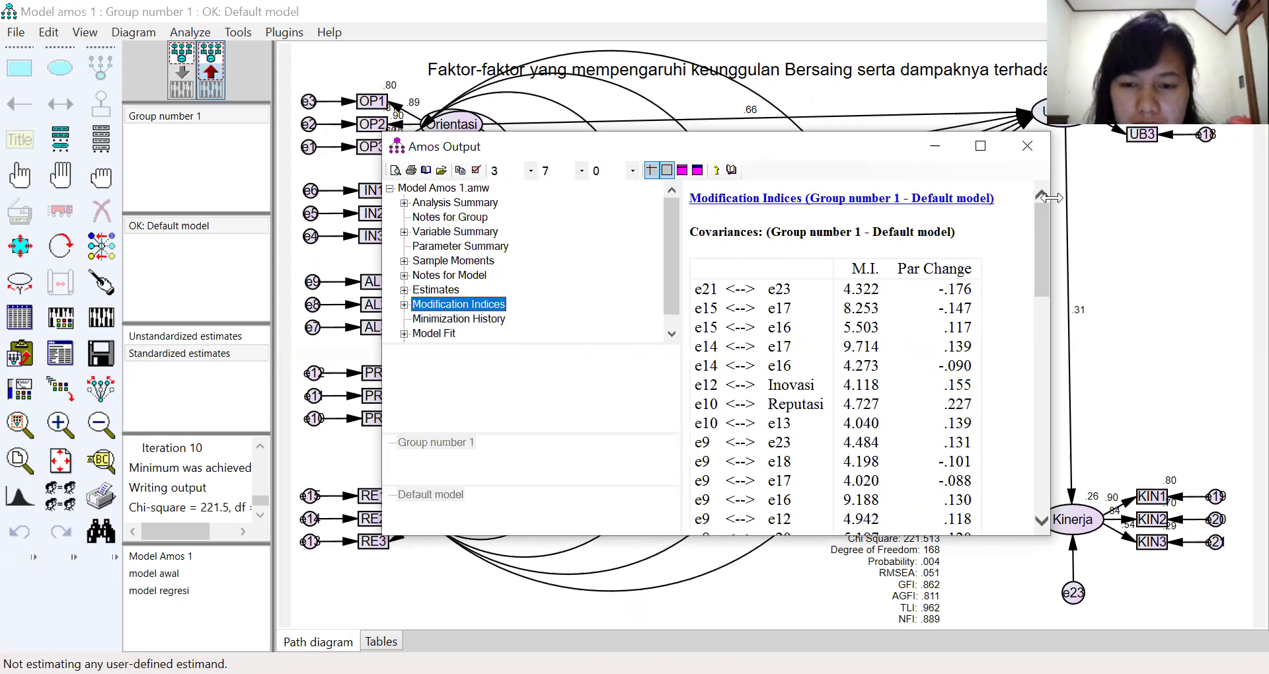
pyautogui.moveTo(1051, 197); pyautogui.dragTo(1177, 198)
pyautogui.scroll(-15, 853, 401)
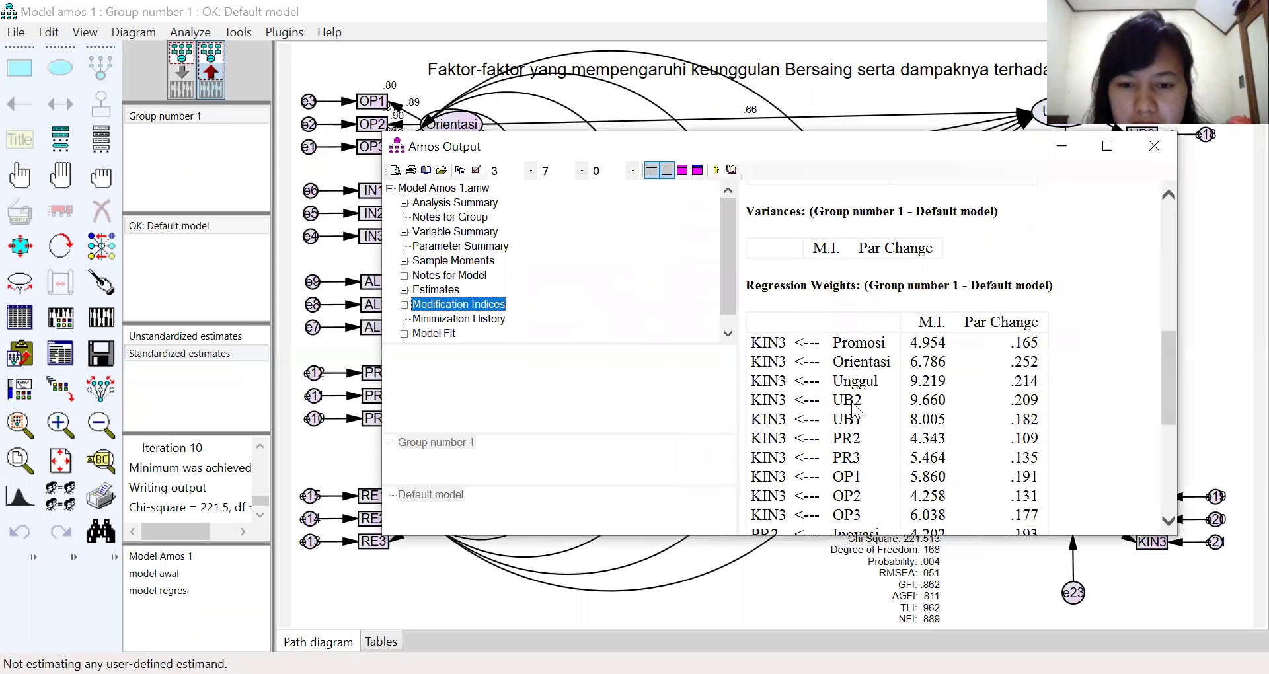
pyautogui.scroll(8, 853, 401)
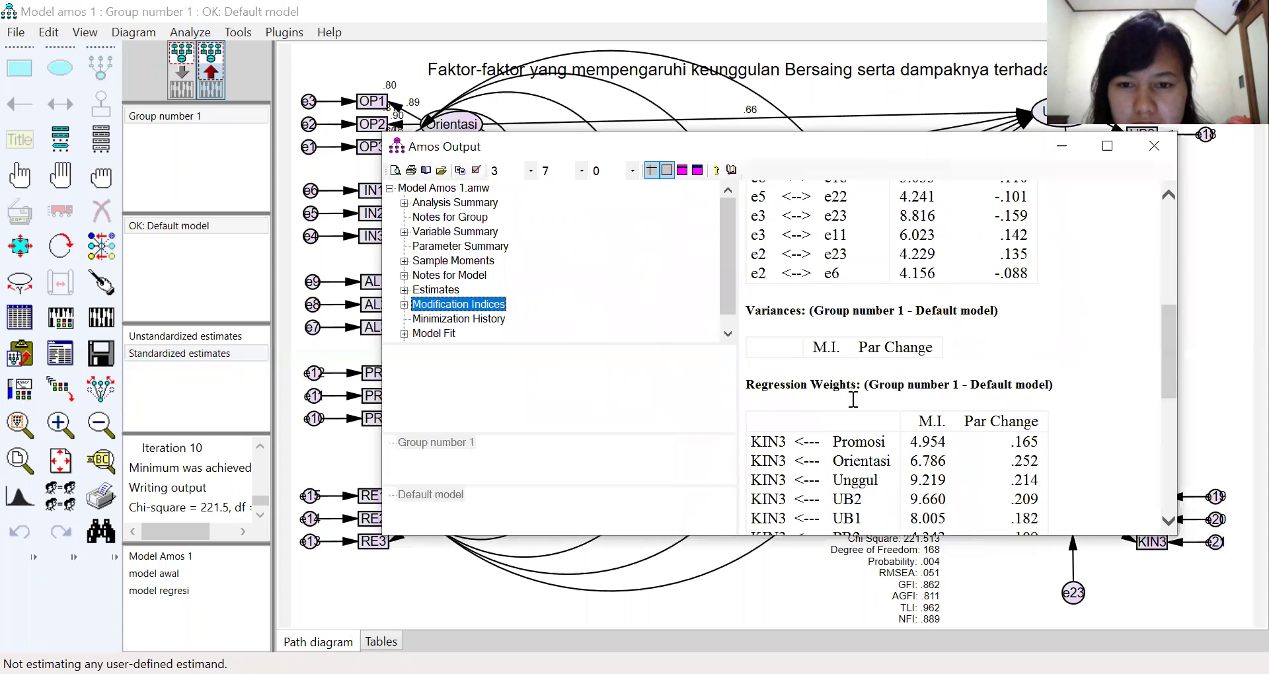
pyautogui.scroll(-2, 844, 373)
pyautogui.scroll(4, 844, 374)
pyautogui.scroll(-3, 841, 384)
pyautogui.scroll(-6, 841, 385)
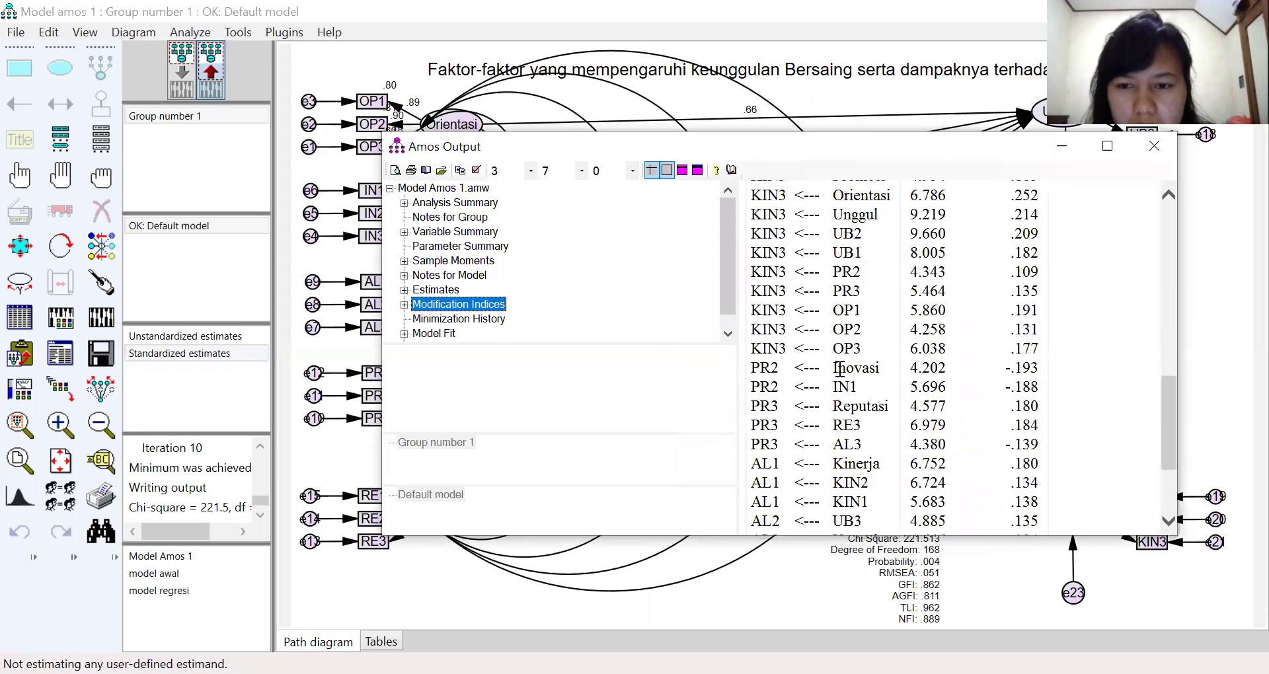
# Review the M.I. and Par Change values of the regression weights from KIN3 to OP2, and minimize the output window.
pyautogui.scroll(7, 839, 368)
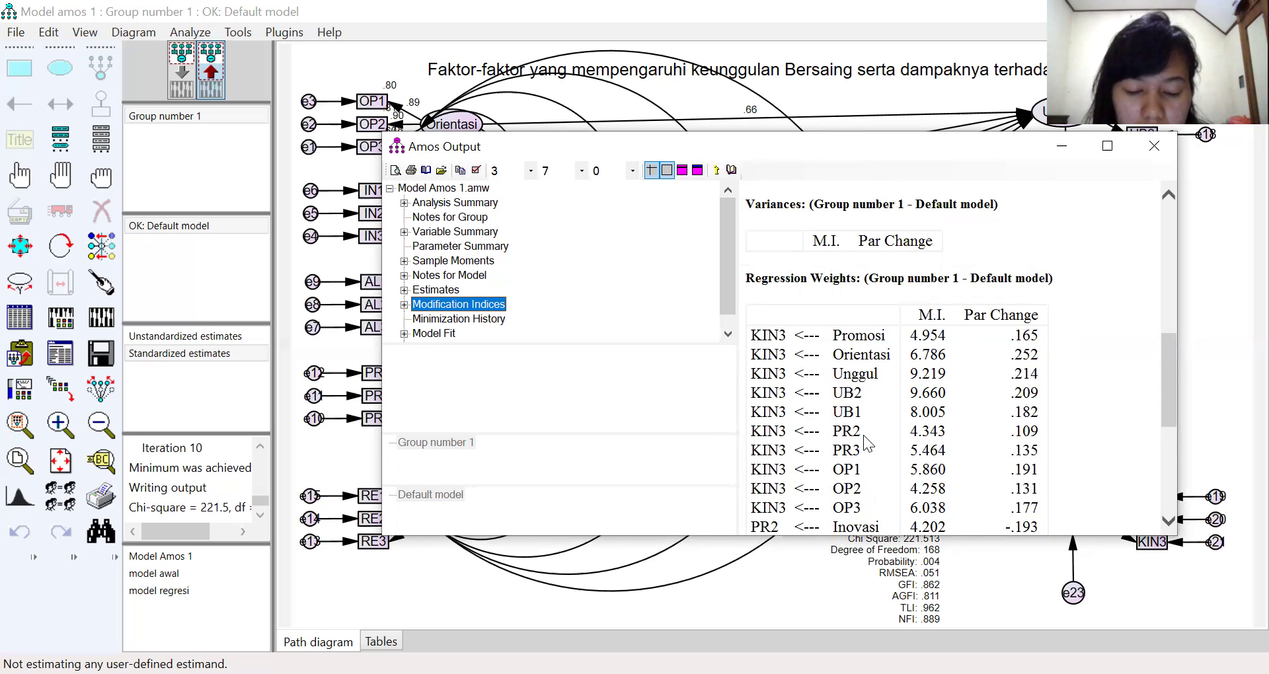
pyautogui.scroll(-3, 863, 443)
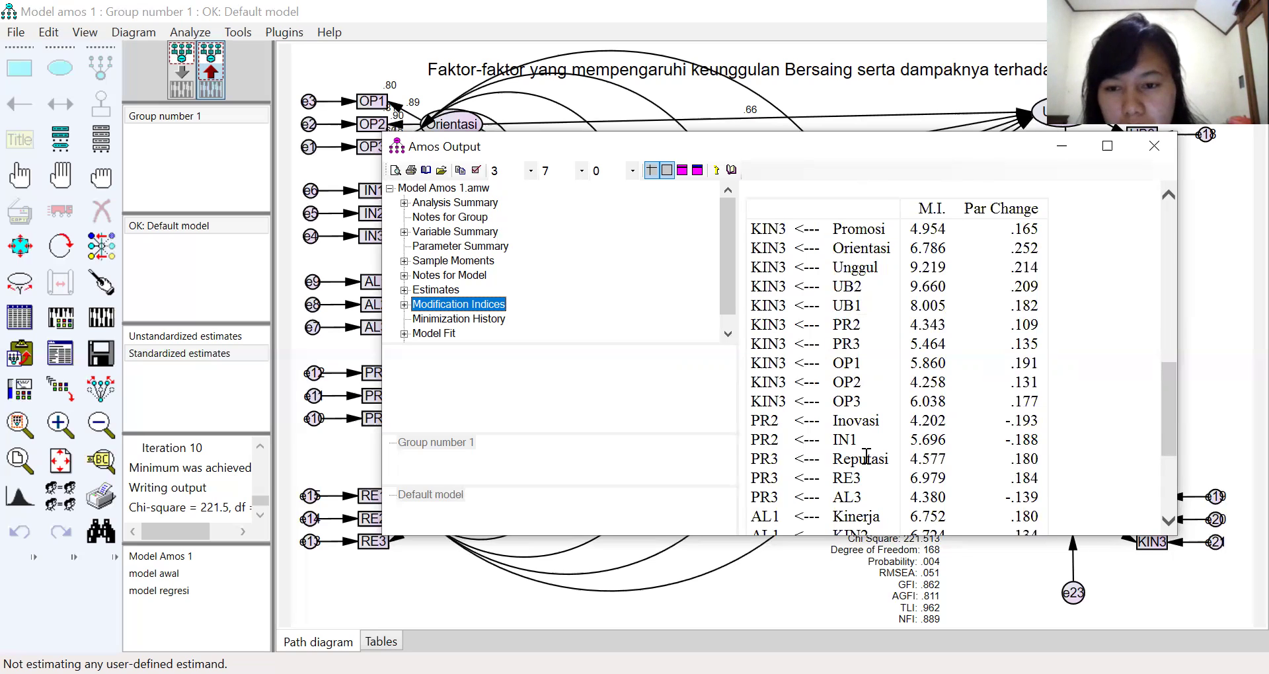
pyautogui.scroll(-1, 867, 456)
pyautogui.scroll(-3, 867, 456)
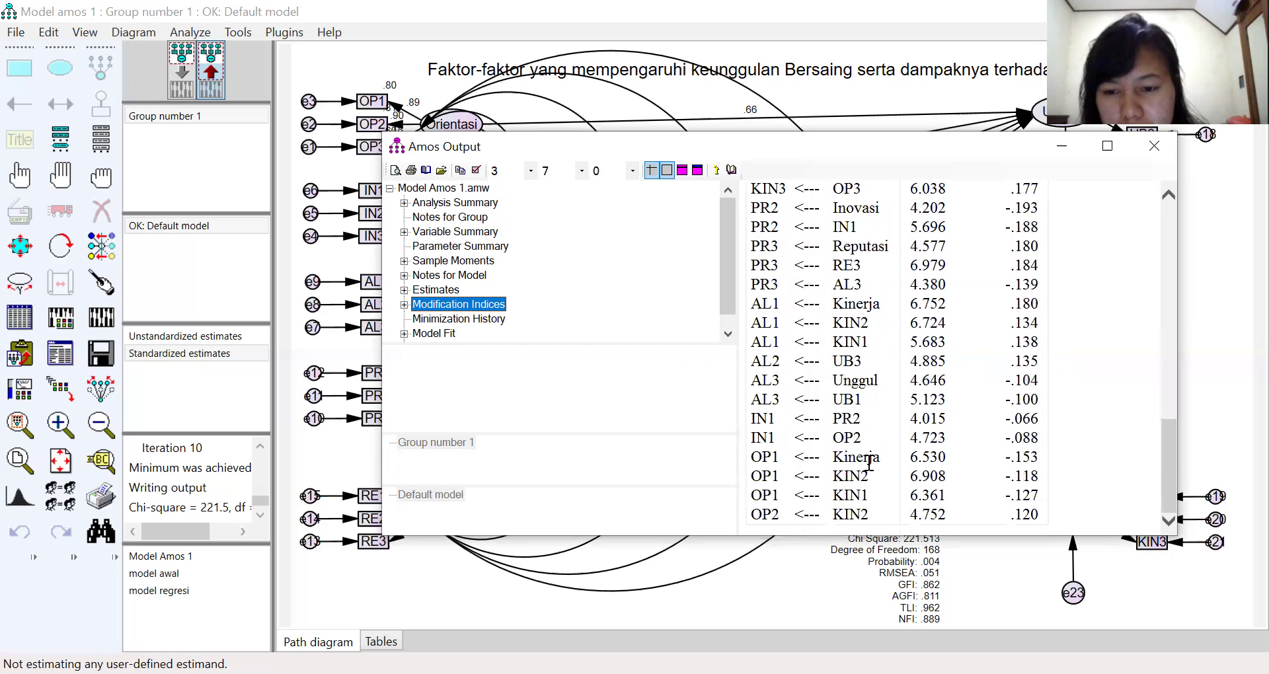
pyautogui.scroll(4, 868, 462)
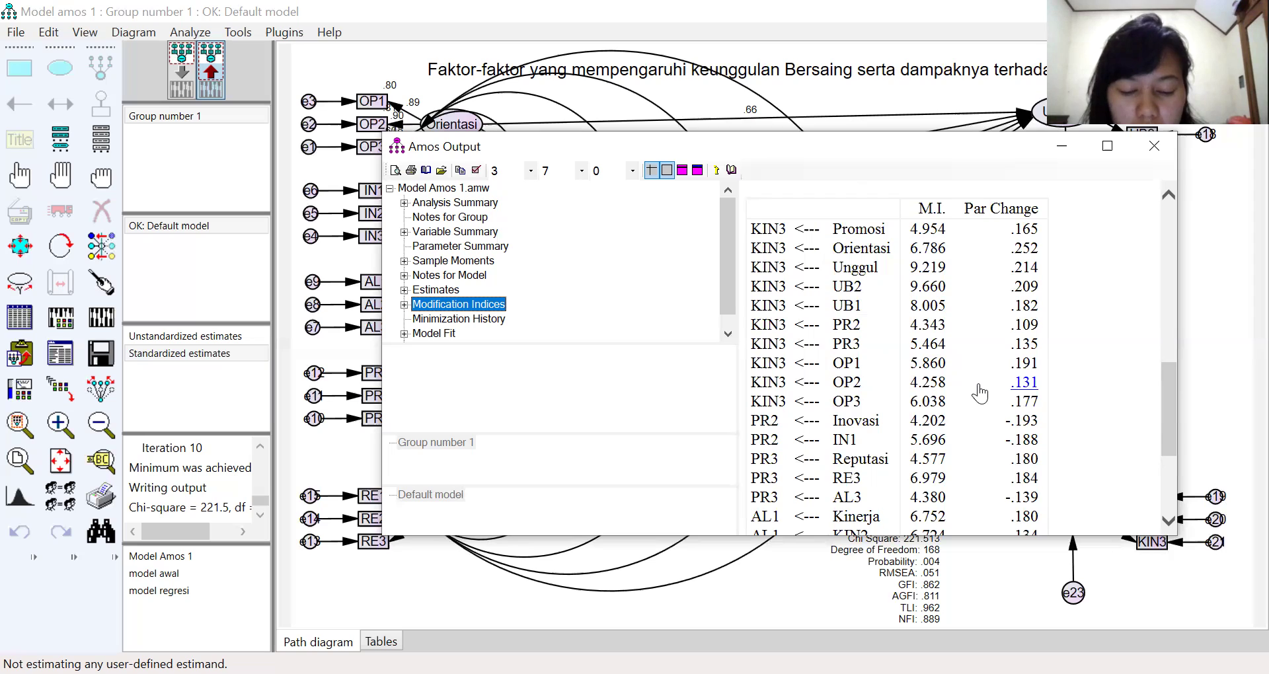
pyautogui.scroll(-3, 980, 394)
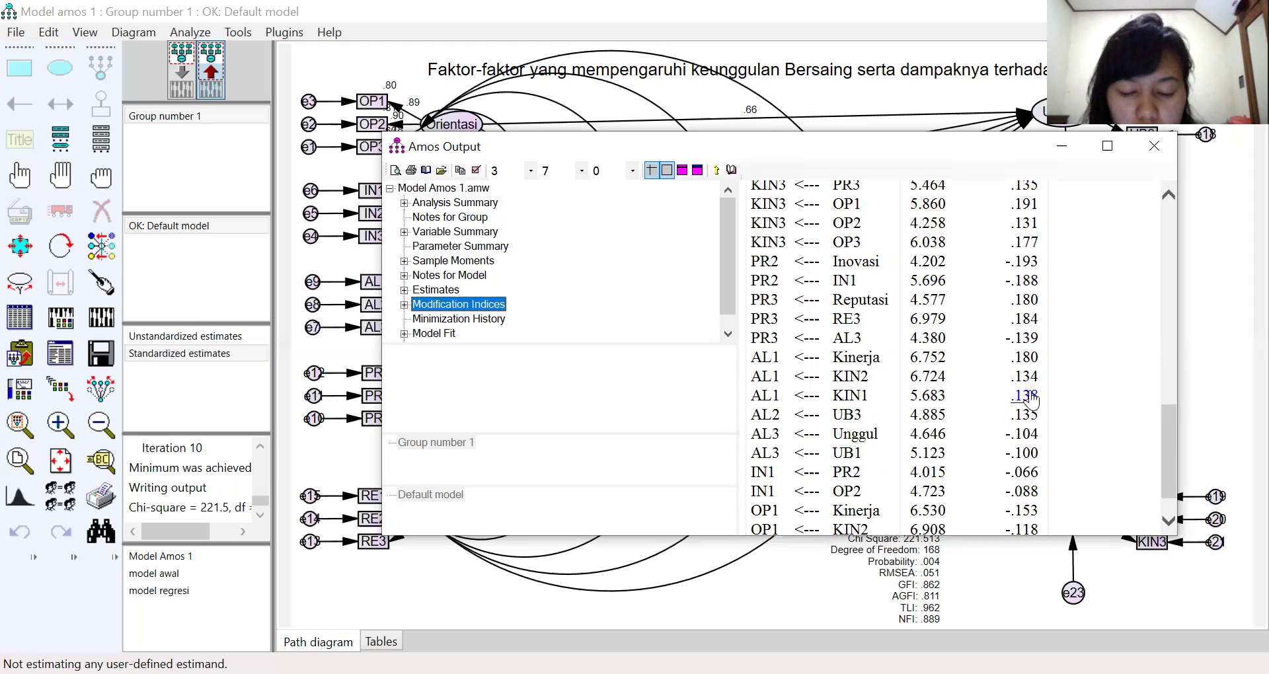
pyautogui.scroll(-1, 1031, 400)
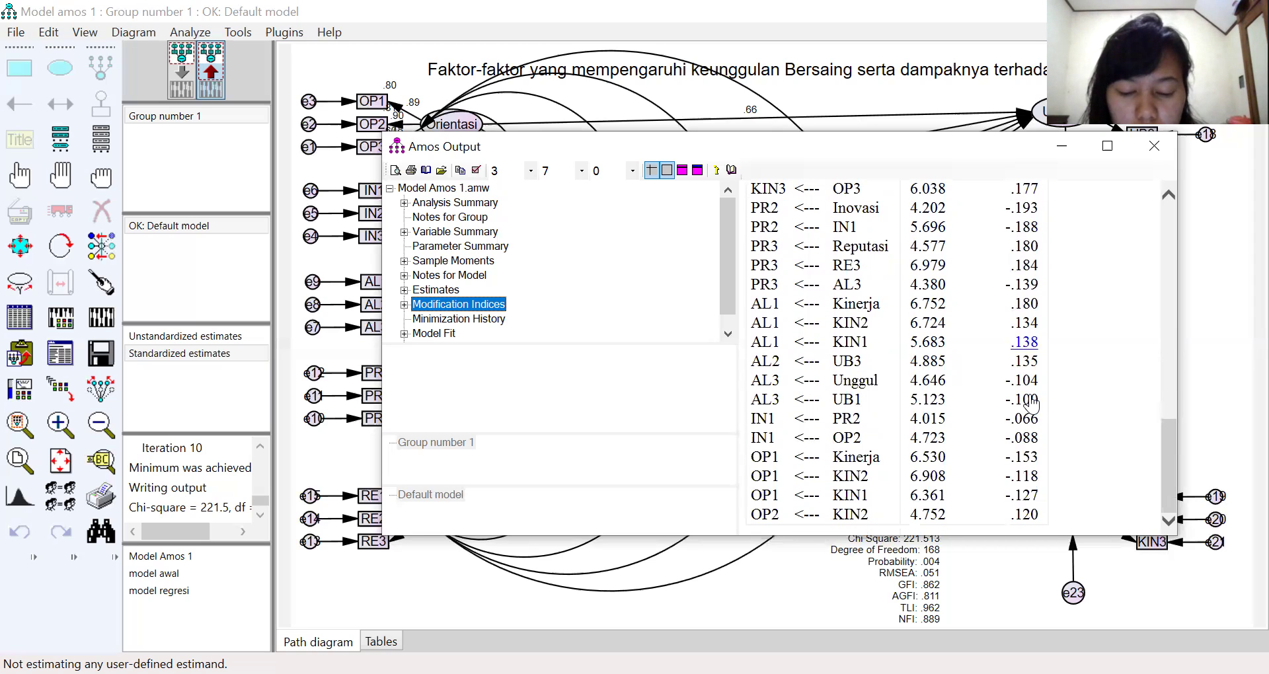
pyautogui.scroll(2, 1031, 401)
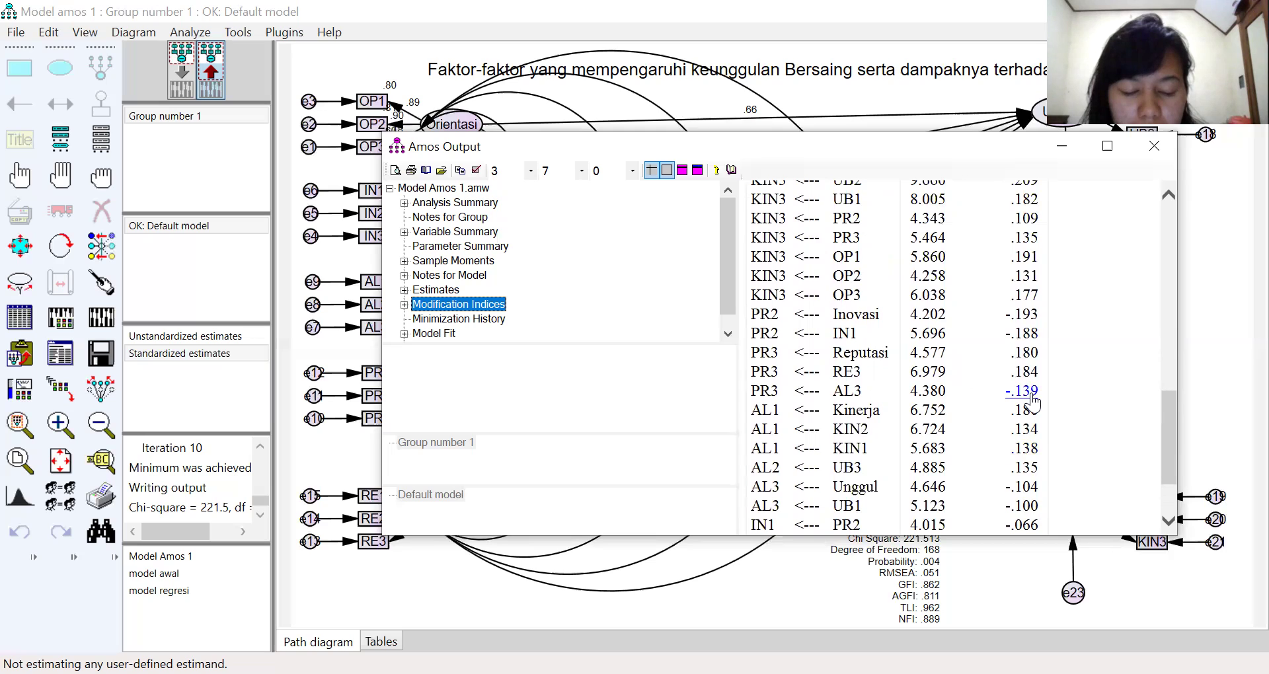
pyautogui.scroll(3, 1031, 400)
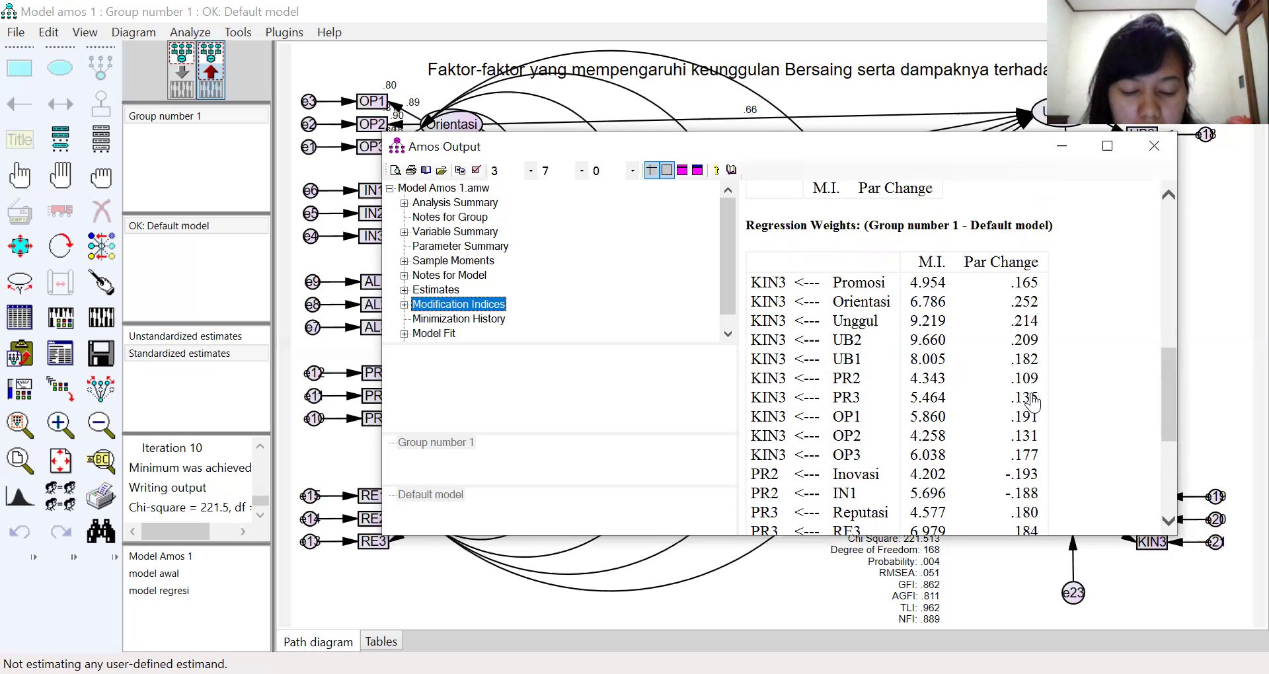
pyautogui.scroll(-1, 1033, 401)
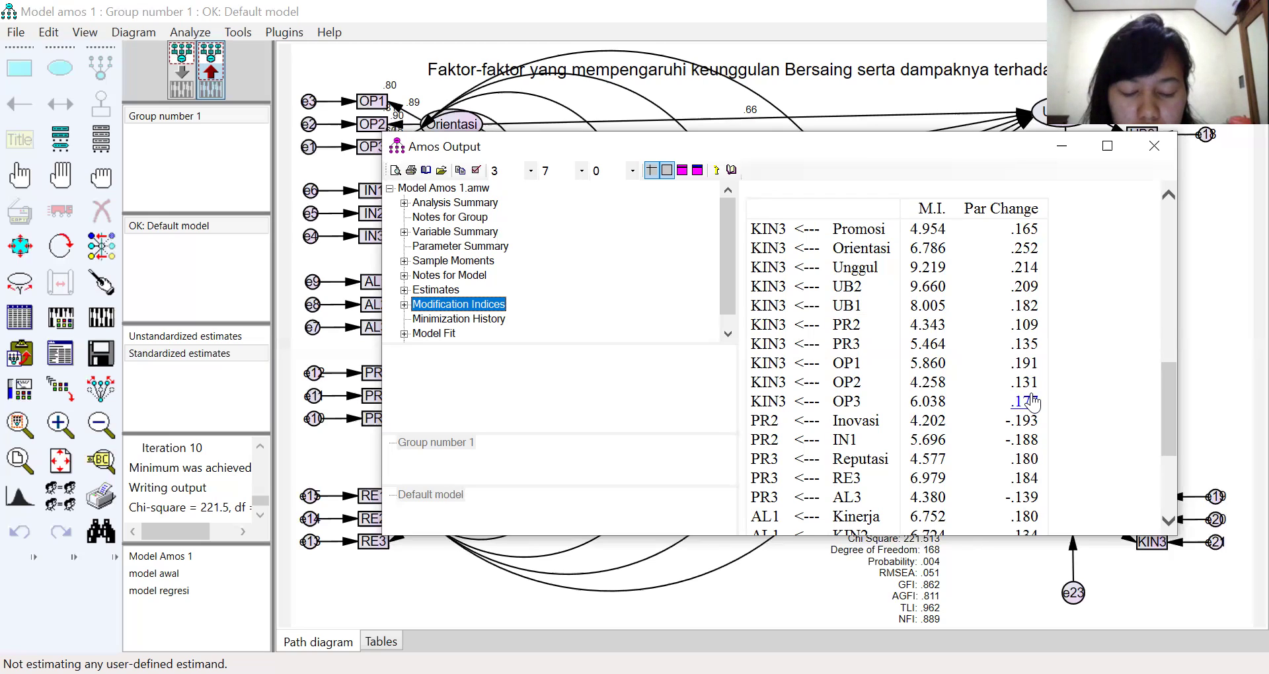
pyautogui.scroll(-1, 1032, 401)
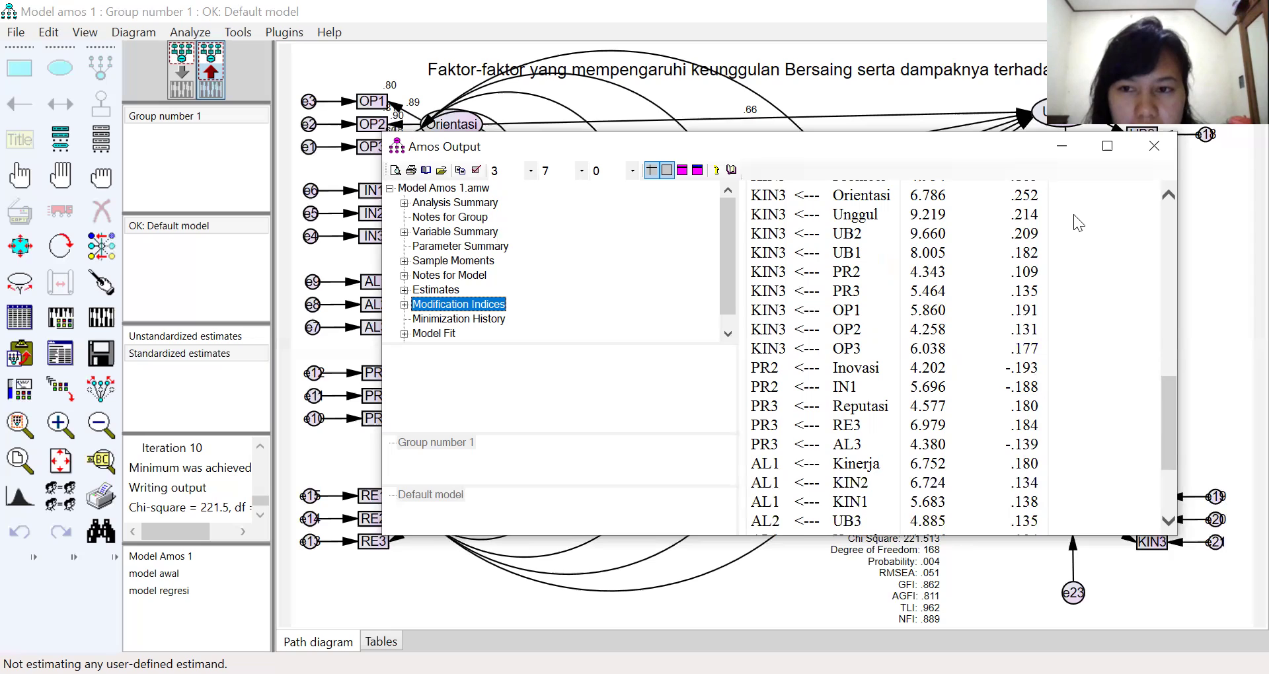
pyautogui.moveTo(1031, 146); pyautogui.dragTo(893, 167)
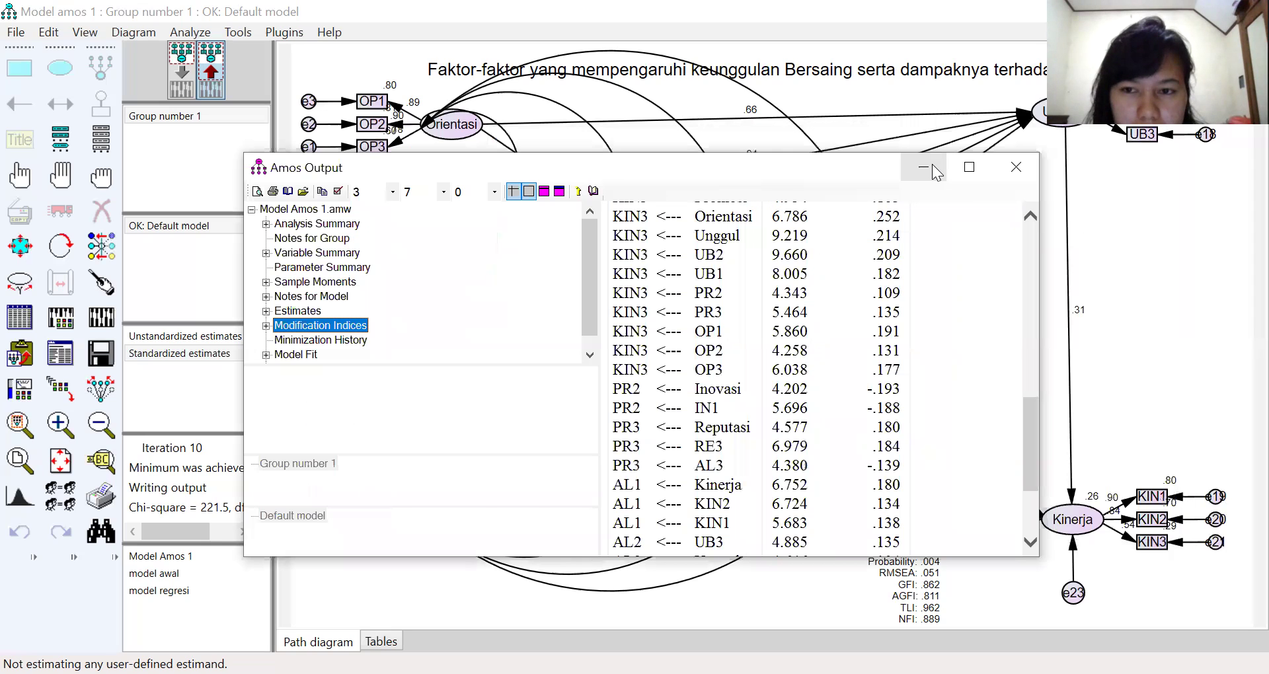
pyautogui.click(925, 168)
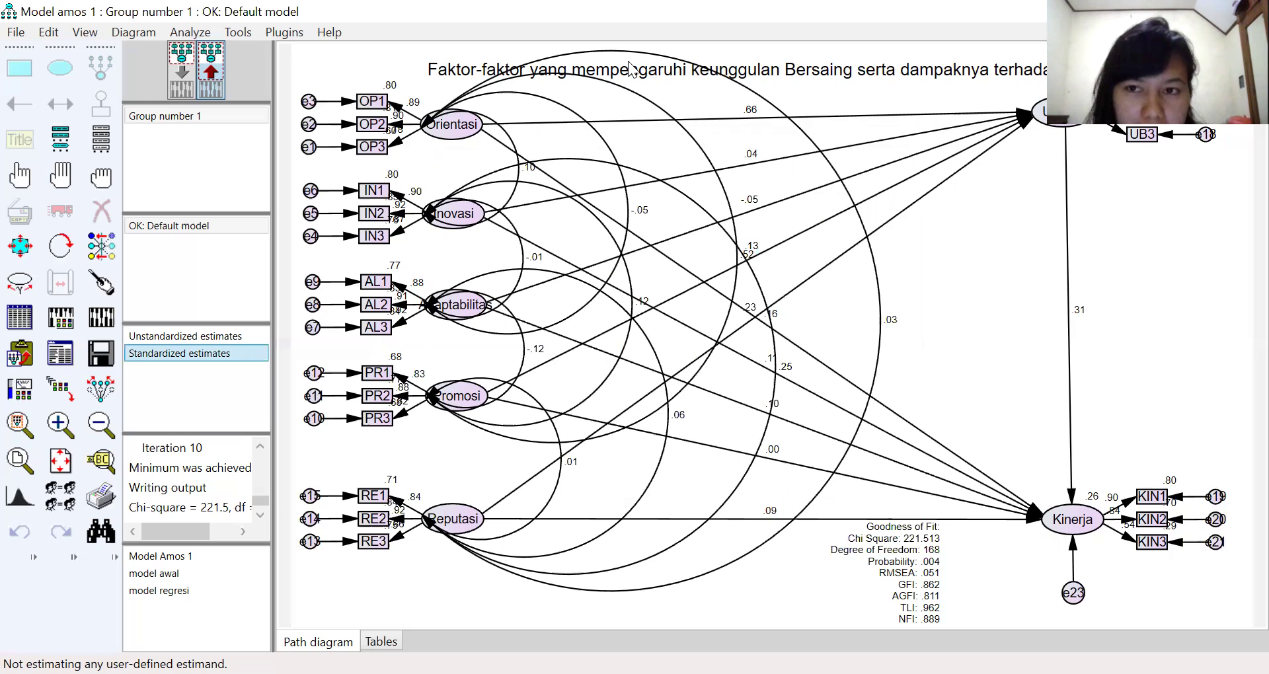
# Return to the input path diagram and delete the Adaptabilitas indicator AL1 together with its error term e9.
pyautogui.scroll(1, 629, 66)
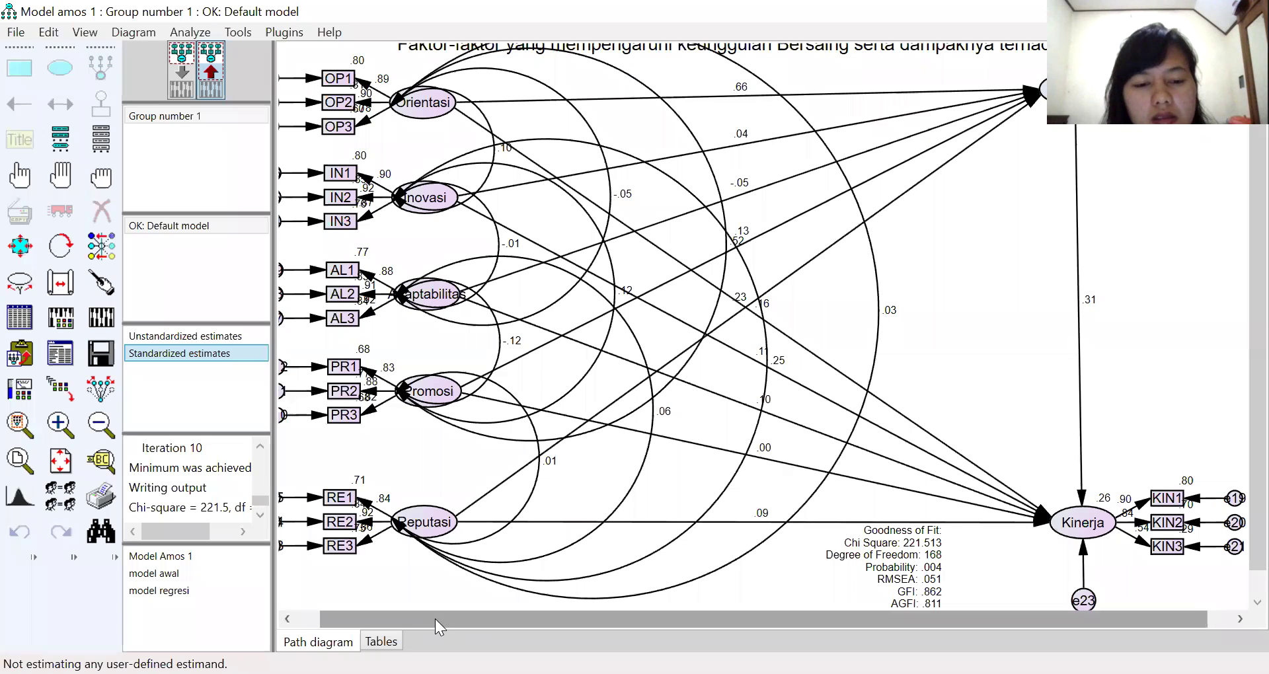
pyautogui.moveTo(435, 619); pyautogui.dragTo(410, 618)
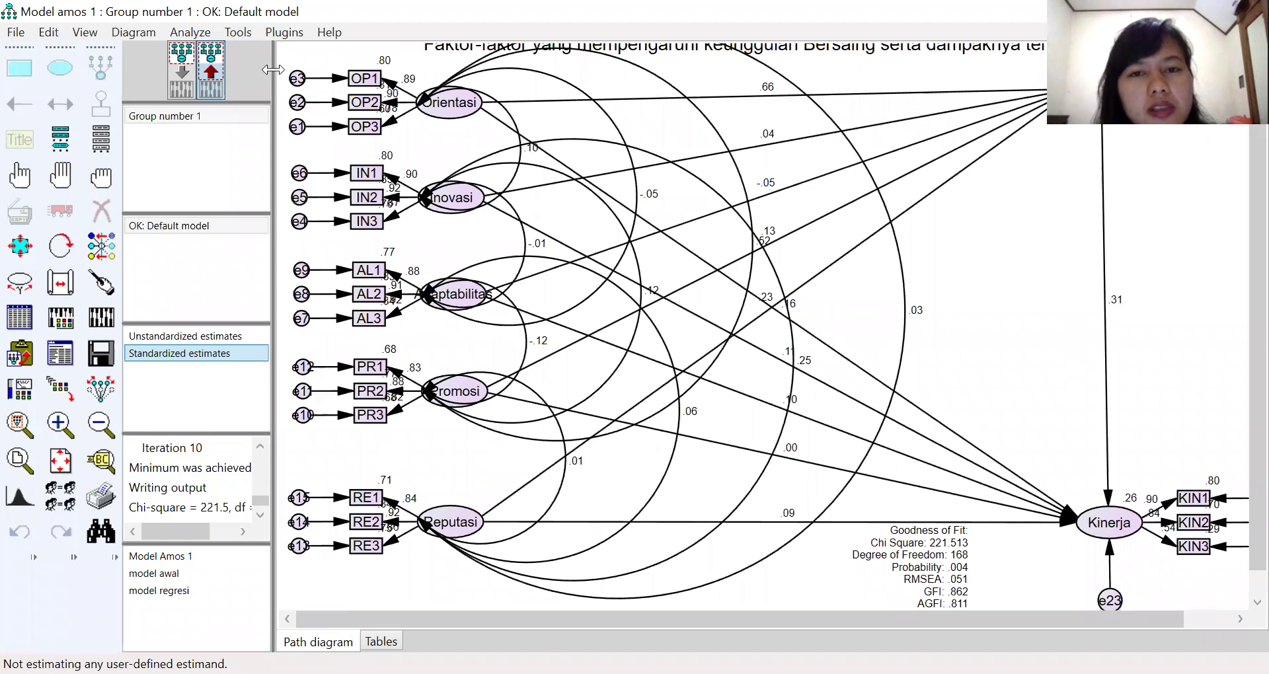
pyautogui.click(182, 78)
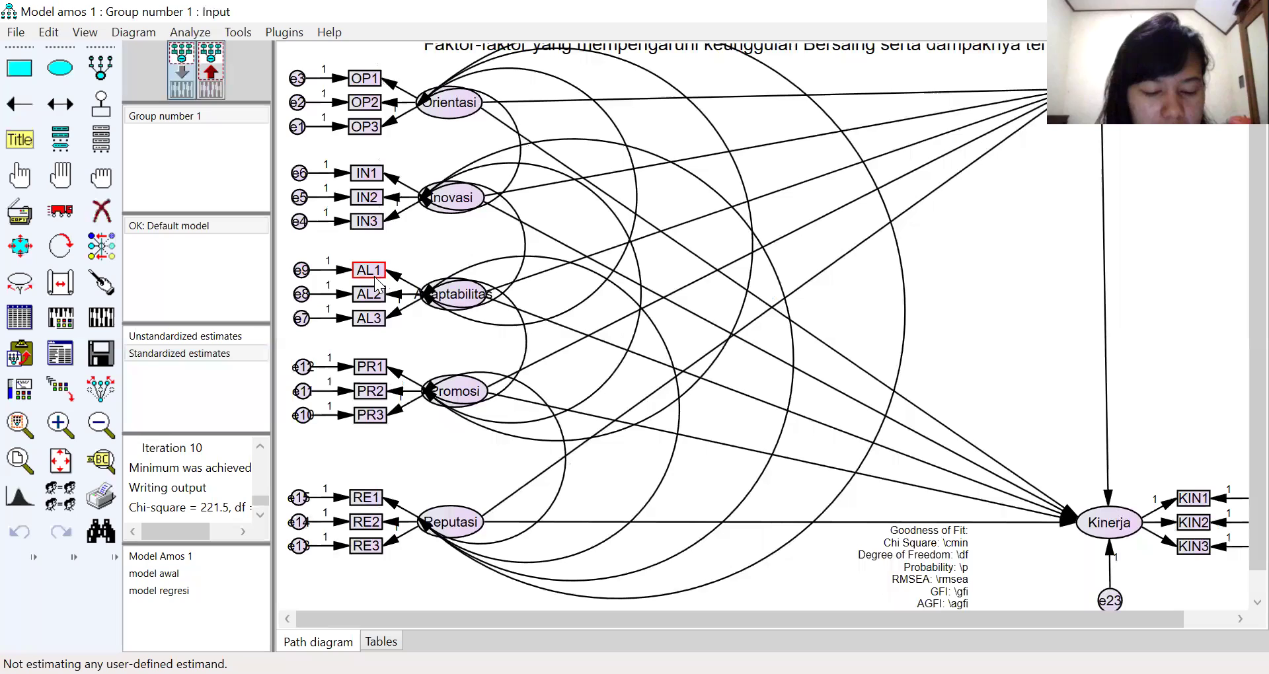
pyautogui.click(100, 210)
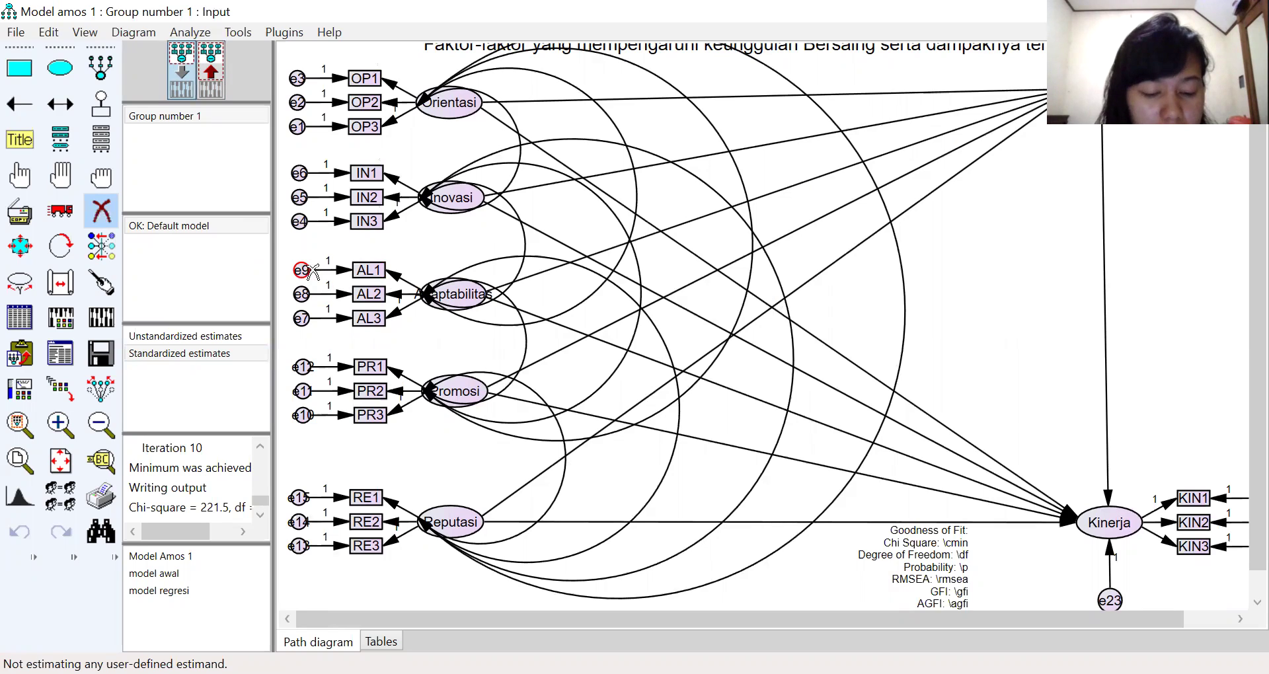
pyautogui.click(364, 271)
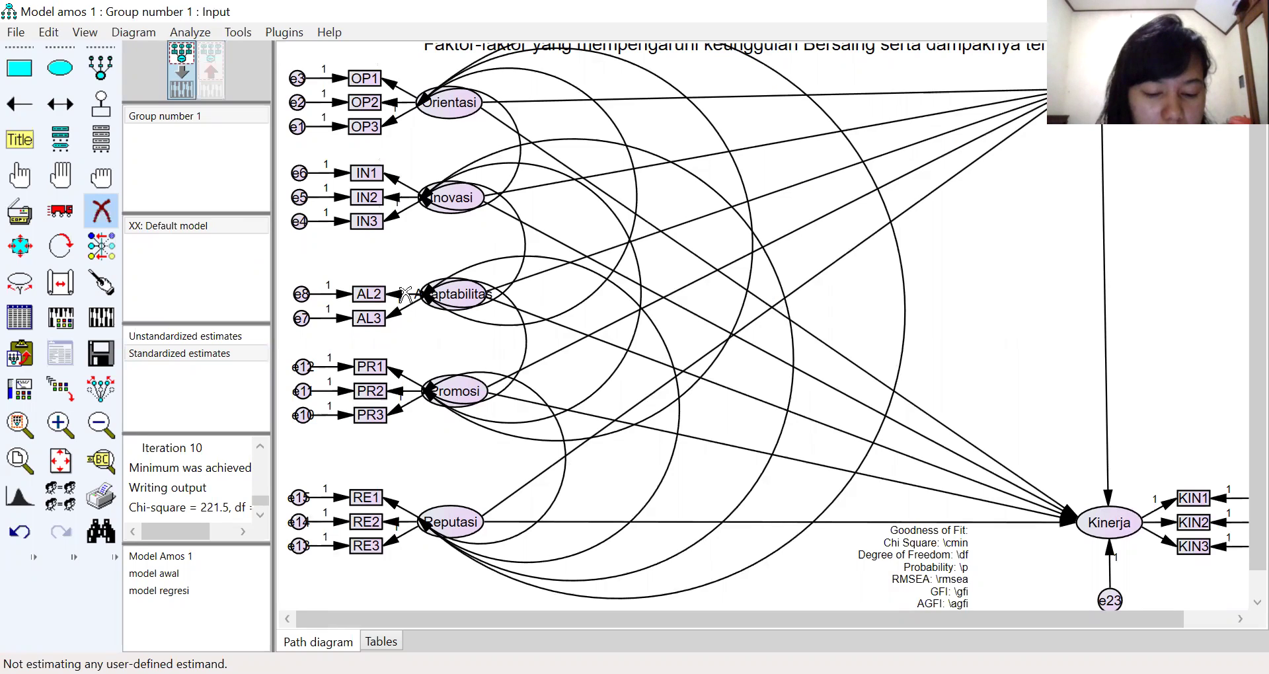
pyautogui.click(426, 296)
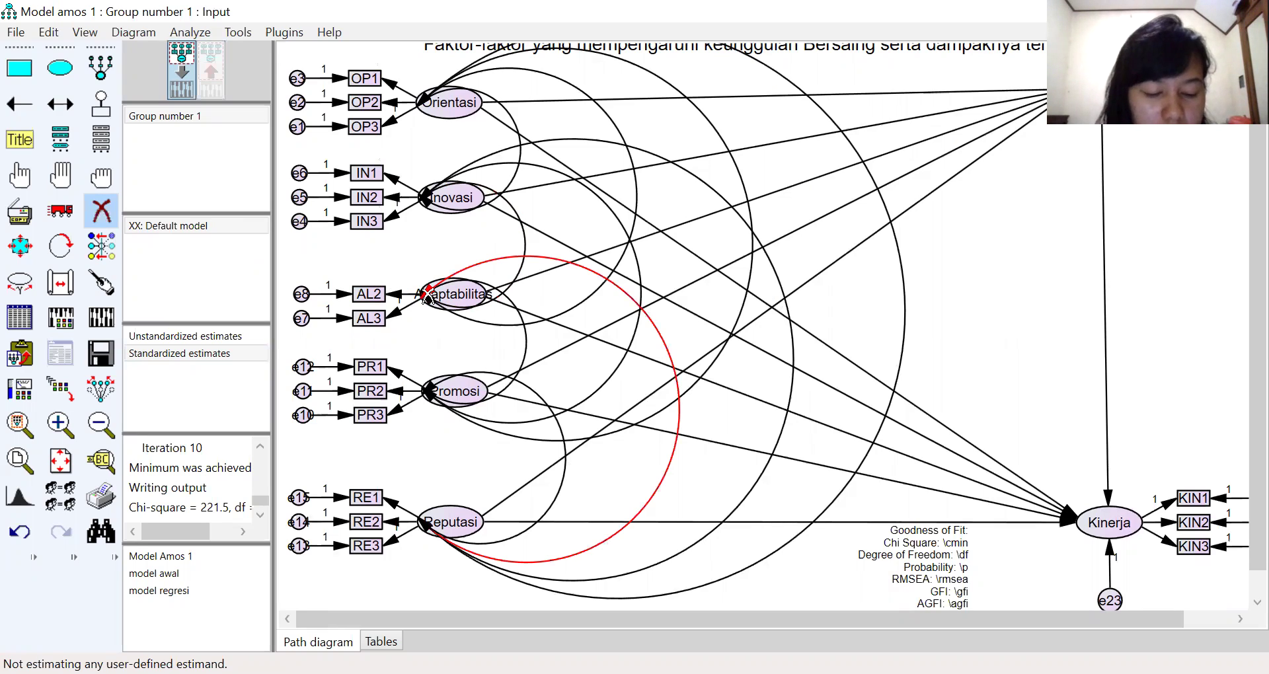